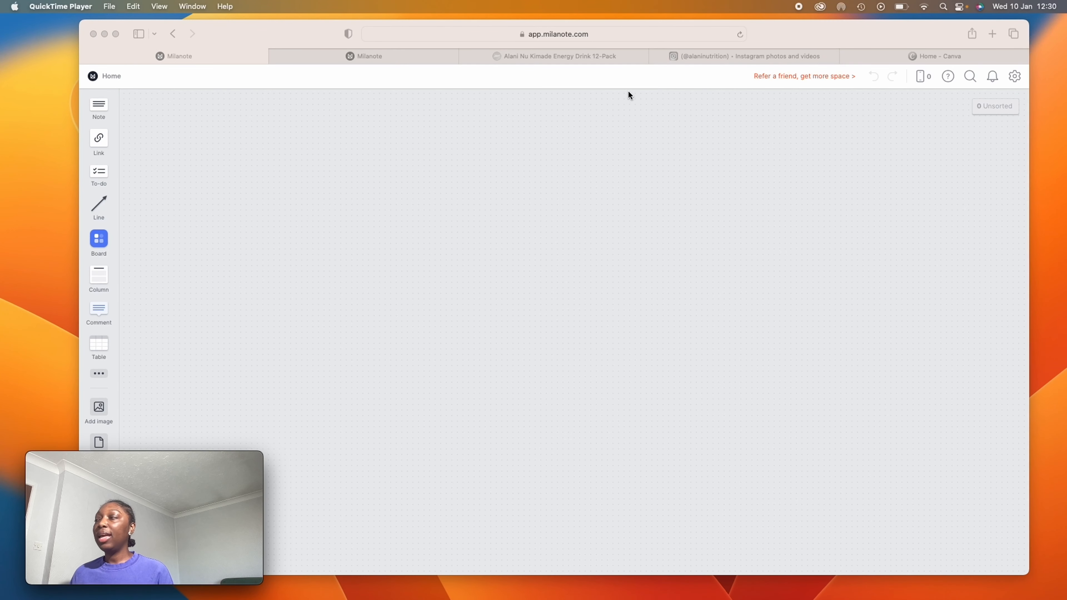
Step: Open the Milanote website in a new browser tab
left_click(997, 34)
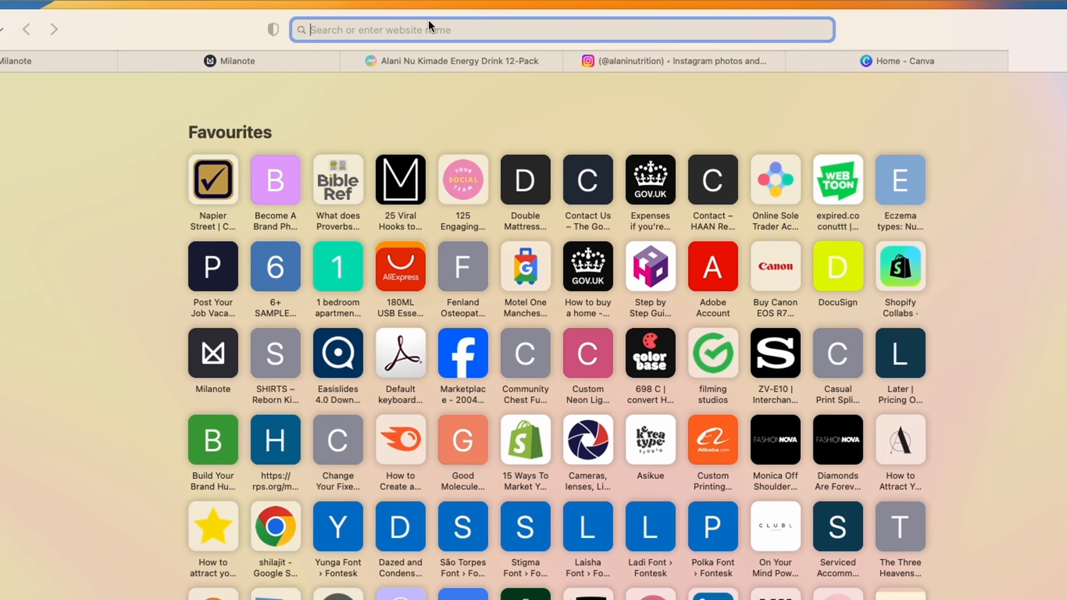
type("mil")
key("Return")
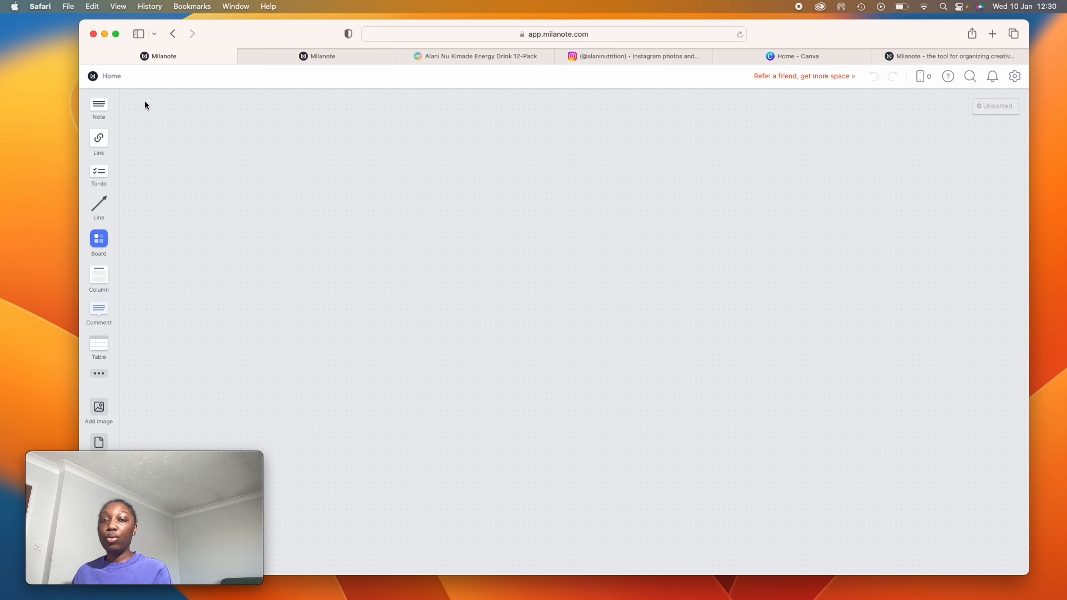
Step: Switch to the other Milanote workspace, dismiss the desktop notifications request, and open the Pomelo + co video mood board
left_click_drag(145, 102, 953, 441)
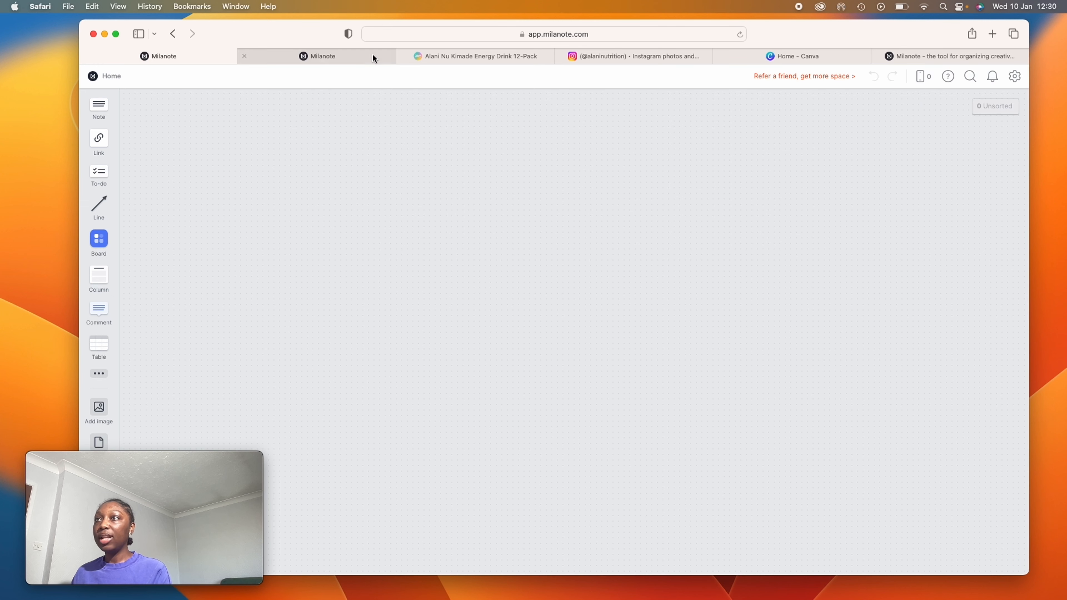
left_click(334, 57)
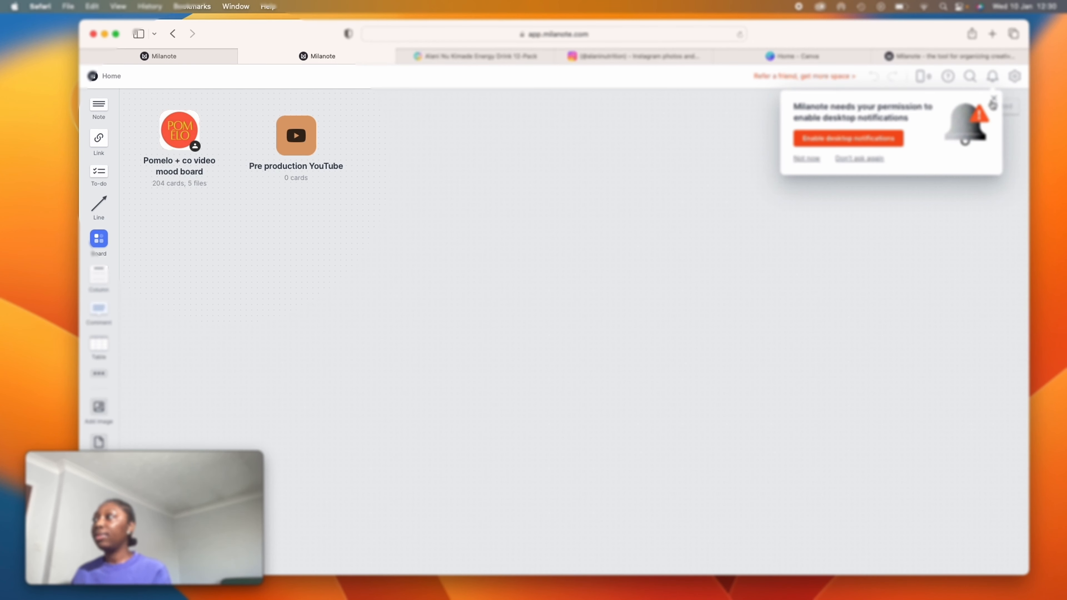
left_click(995, 101)
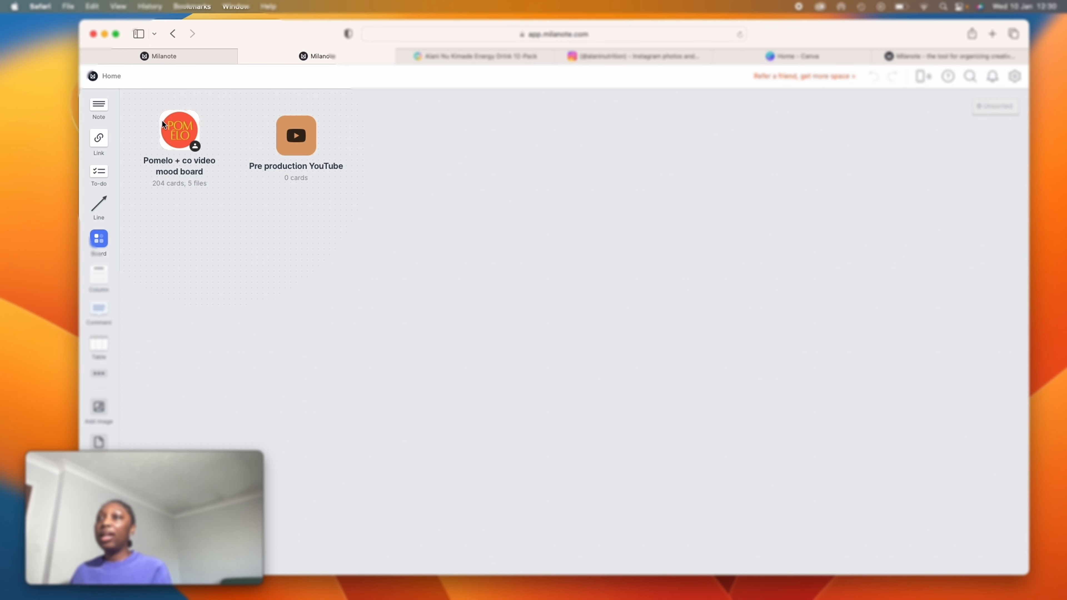
left_click_drag(142, 104, 396, 214)
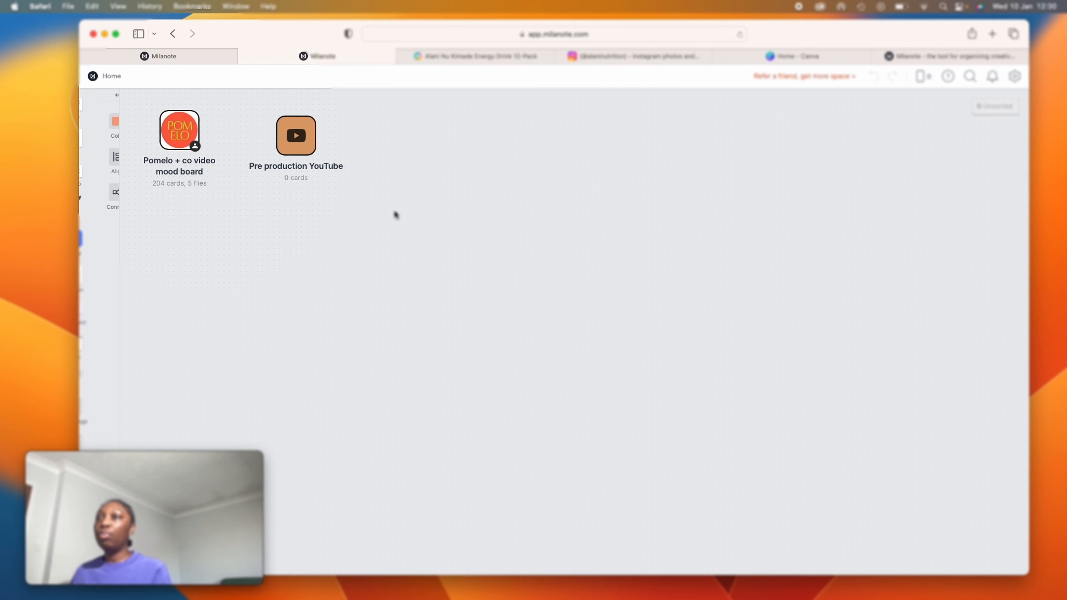
left_click(178, 130)
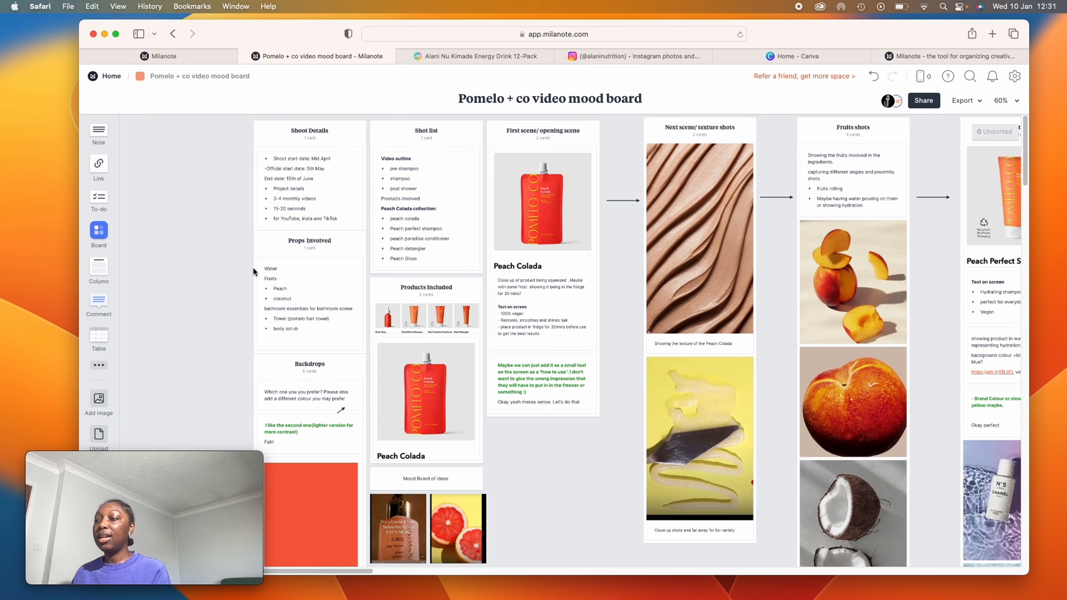
Step: Examine the Pomelo + co video mood board from the shoot details and shot list across to the final shot column
left_click_drag(360, 569, 323, 572)
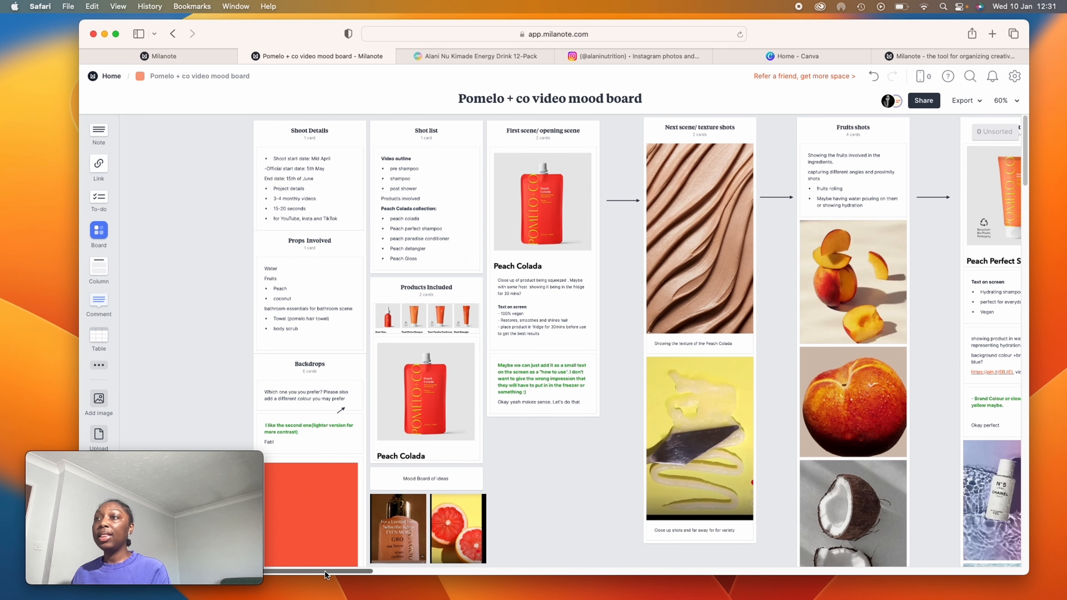
left_click_drag(325, 575, 575, 595)
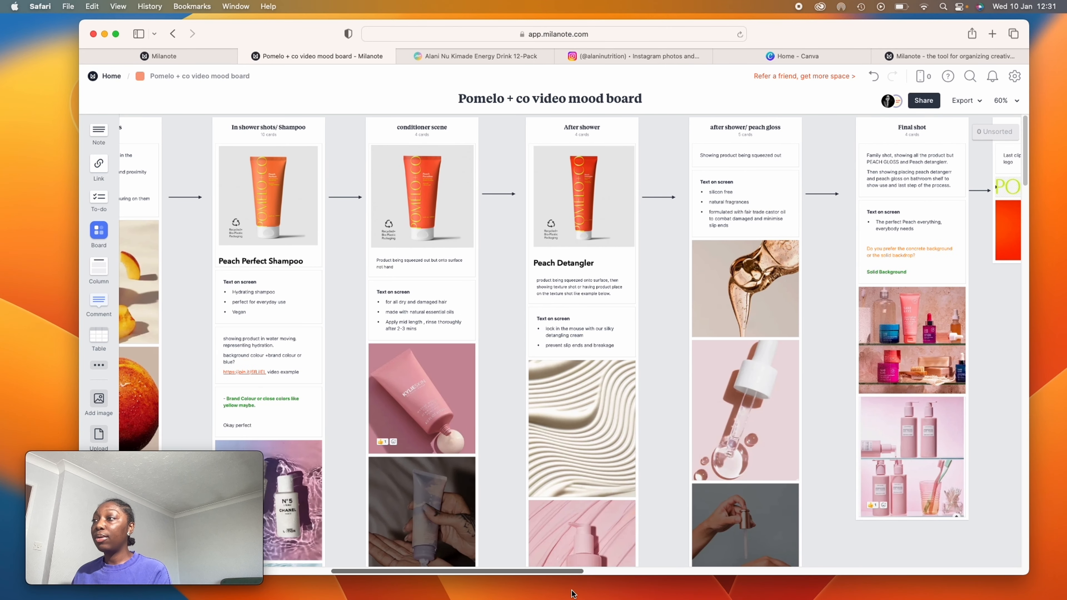
scroll(561, 481, "down", 10)
scroll(560, 482, "up", 10)
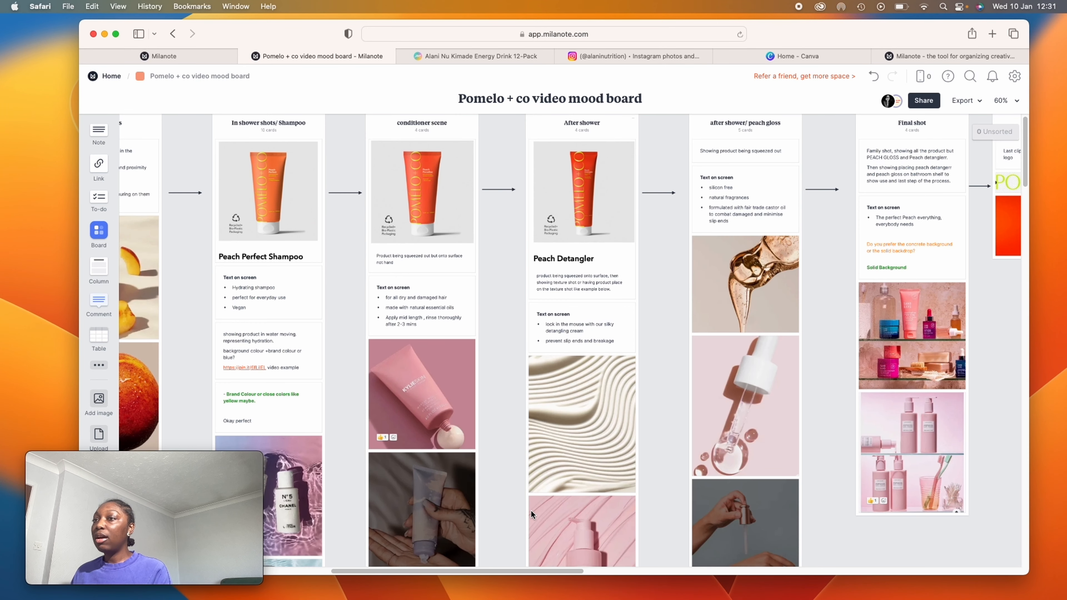
left_click_drag(574, 570, 315, 579)
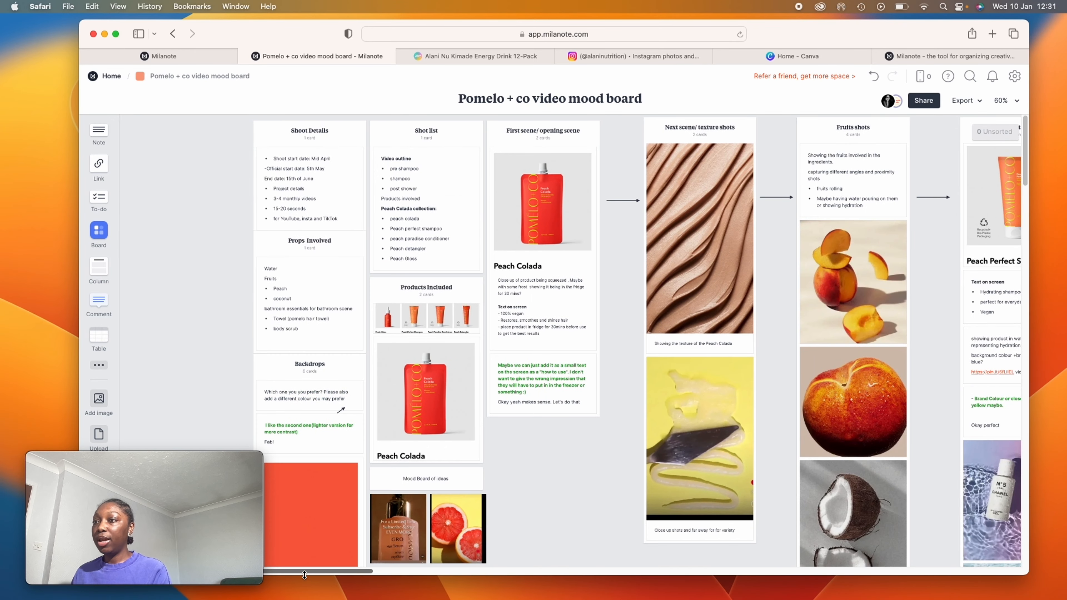
scroll(361, 370, "down", 5)
scroll(362, 368, "up", 5)
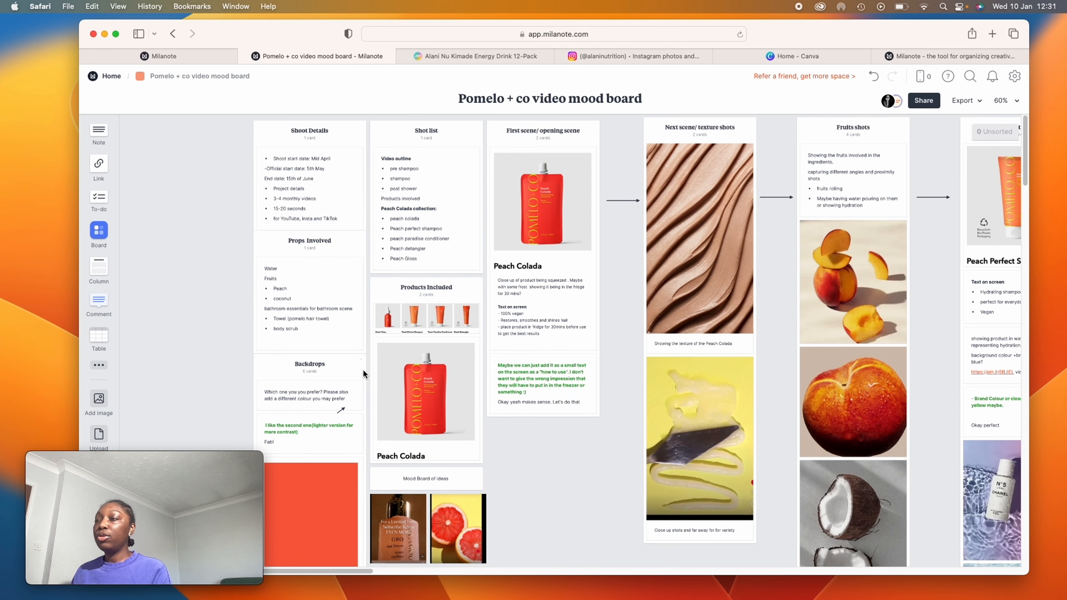
mouse_move(365, 571)
left_mouse_down()
mouse_move(444, 572)
mouse_move(361, 569)
left_mouse_up()
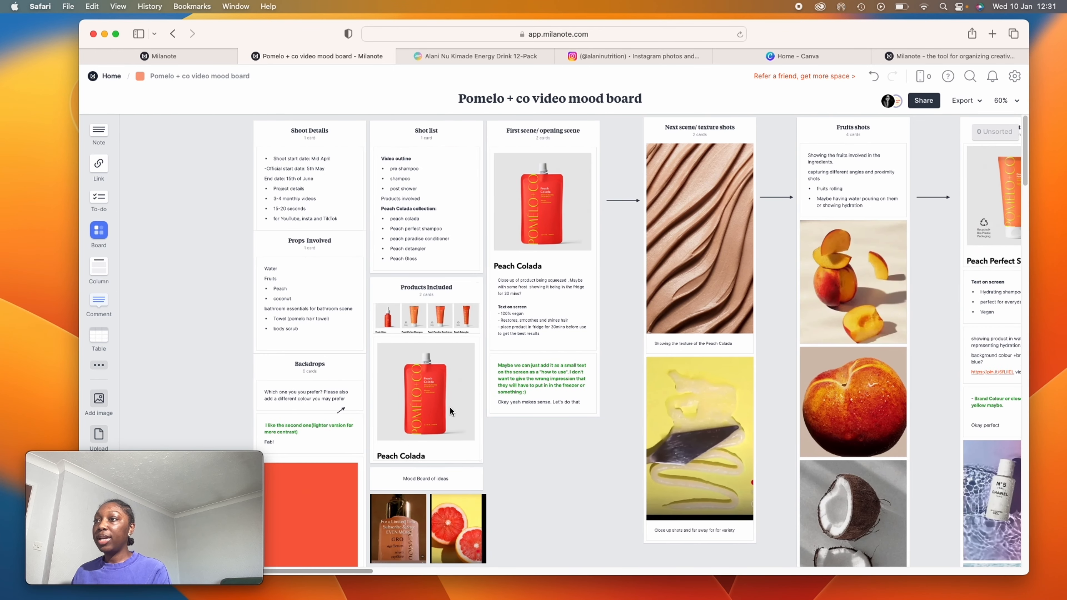
scroll(462, 404, "down", 10)
scroll(482, 397, "up", 5)
scroll(486, 402, "down", 10)
scroll(487, 402, "up", 14)
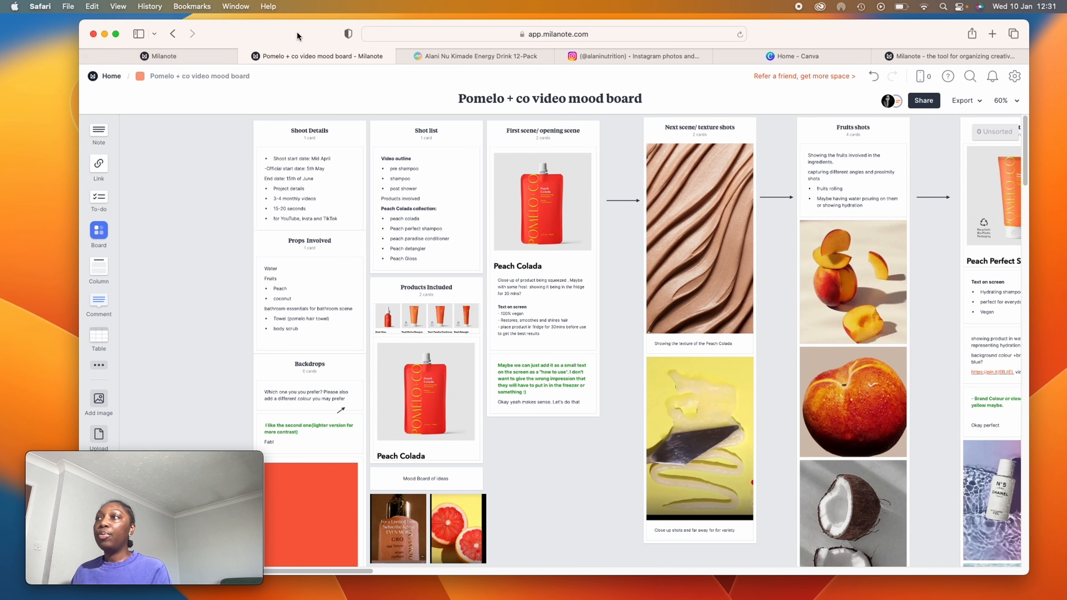
Step: Look through the product images on the Alani Nu Kimade Energy Drink page
left_click(484, 56)
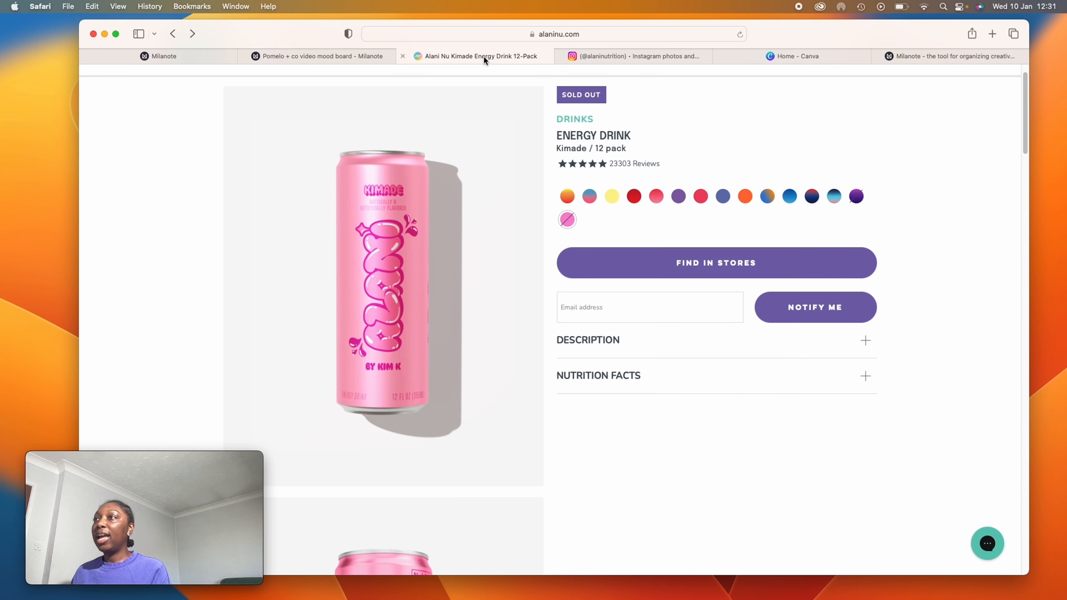
scroll(536, 247, "up", 2)
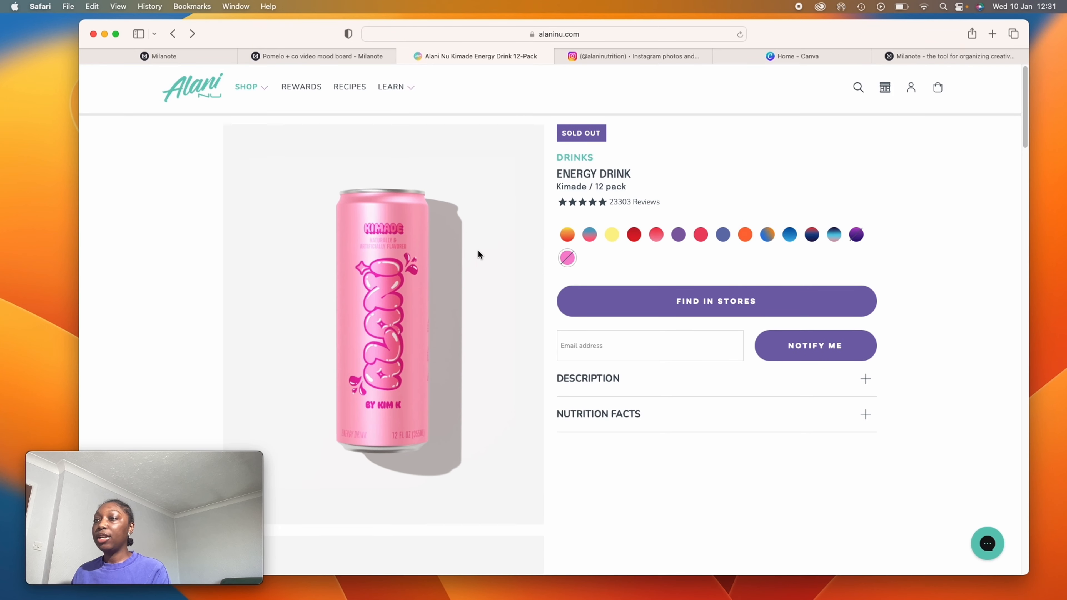
scroll(475, 285, "down", 10)
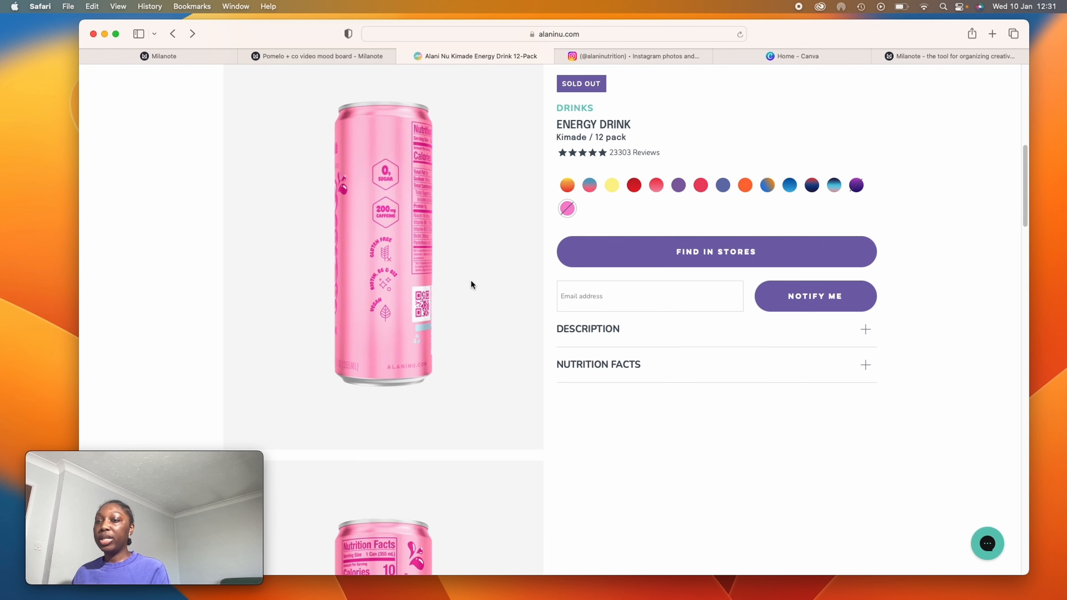
scroll(470, 278, "down", 10)
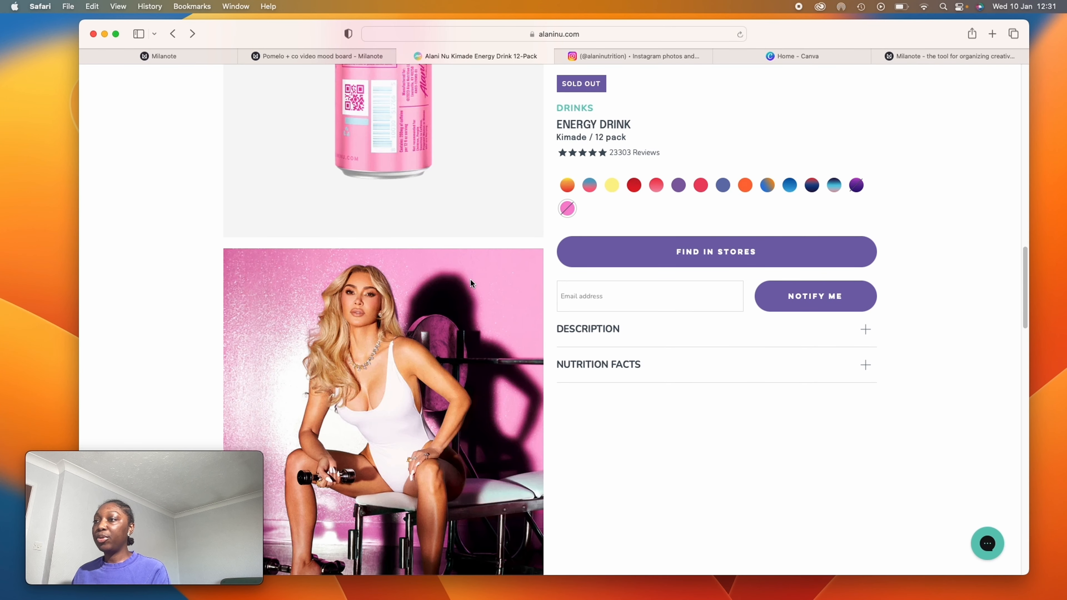
scroll(470, 278, "up", 6)
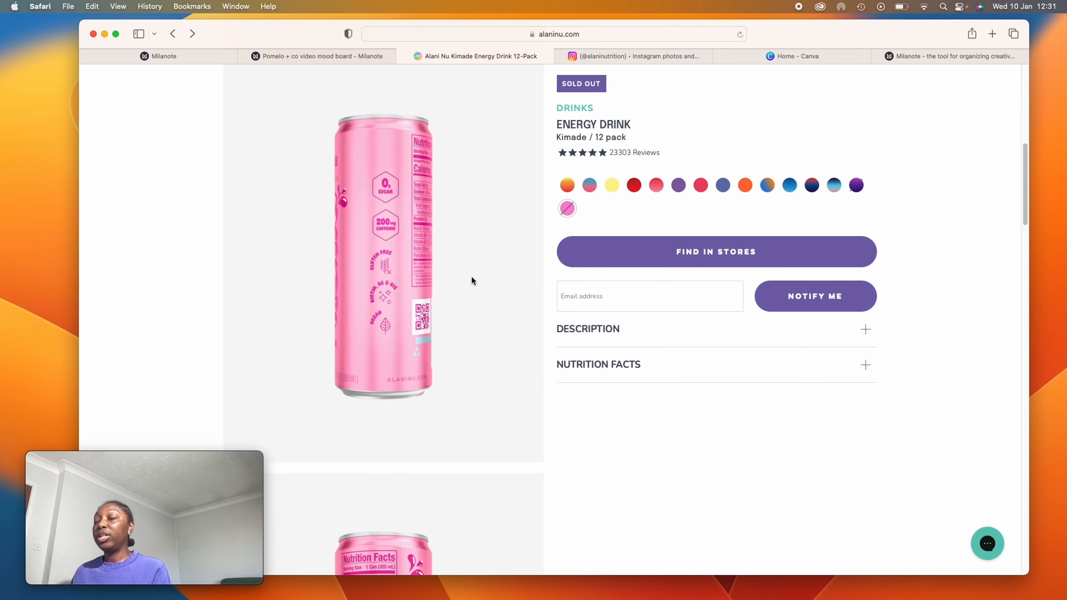
scroll(471, 280, "up", 5)
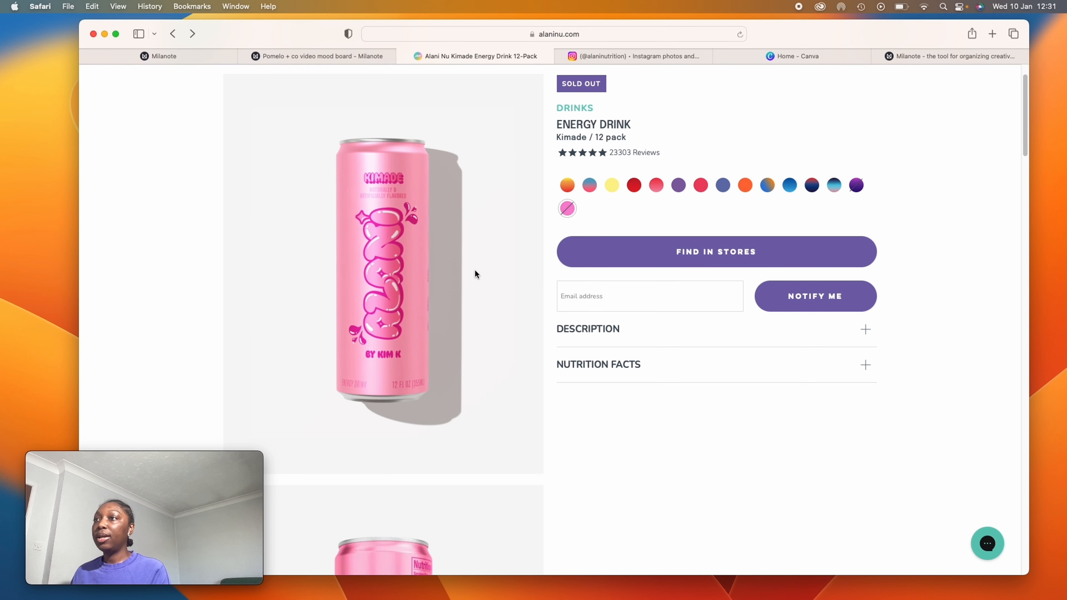
scroll(420, 210, "up", 3)
Step: Add a new board to the empty Milanote home workspace and name it "pre production / kimade"
left_click(202, 56)
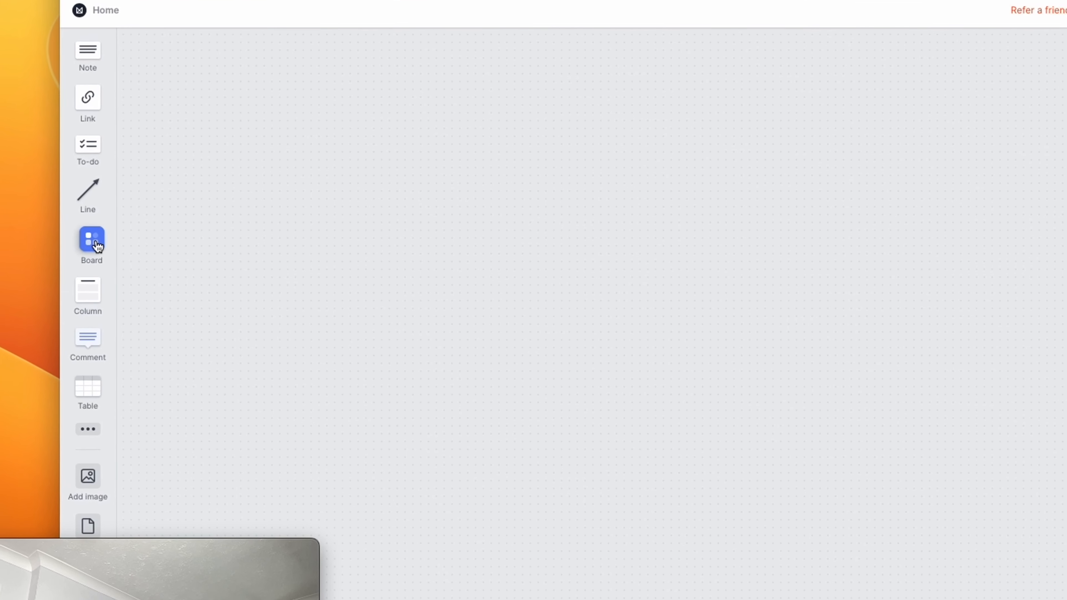
left_click_drag(94, 247, 206, 97)
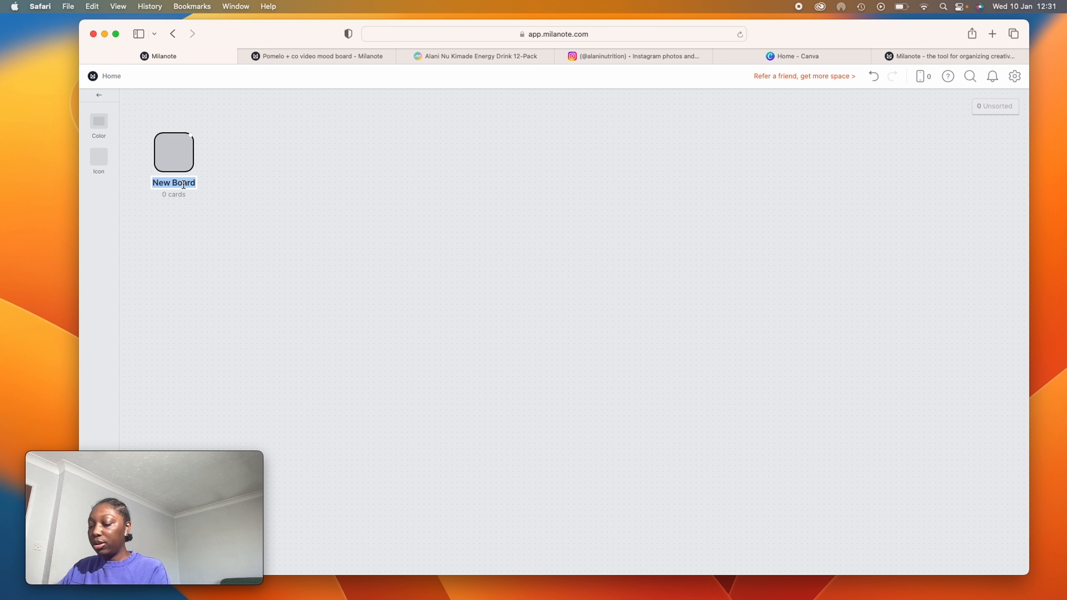
type("Po")
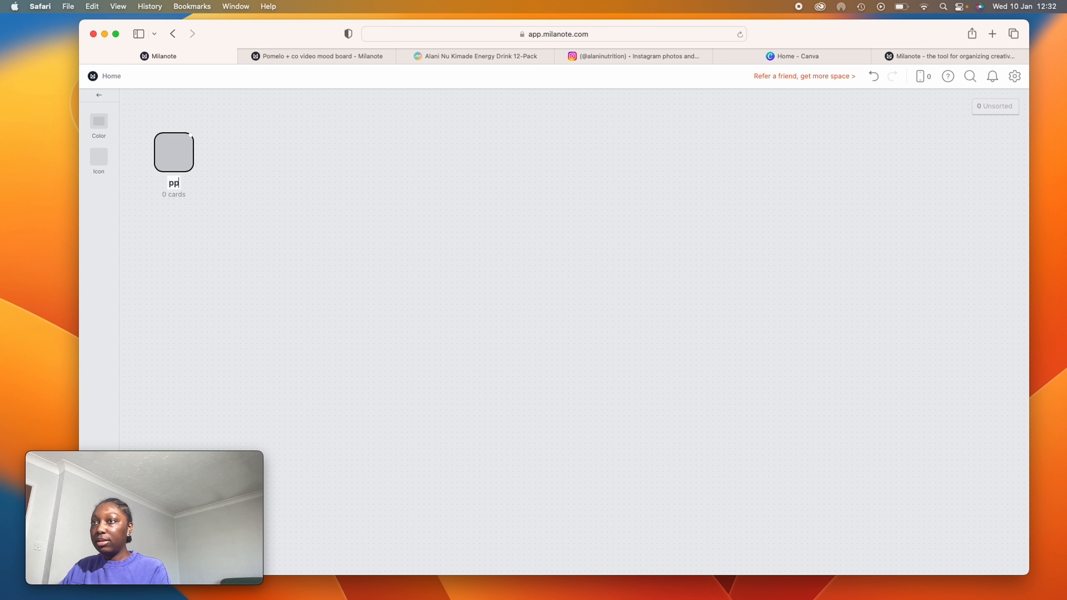
type("e prod")
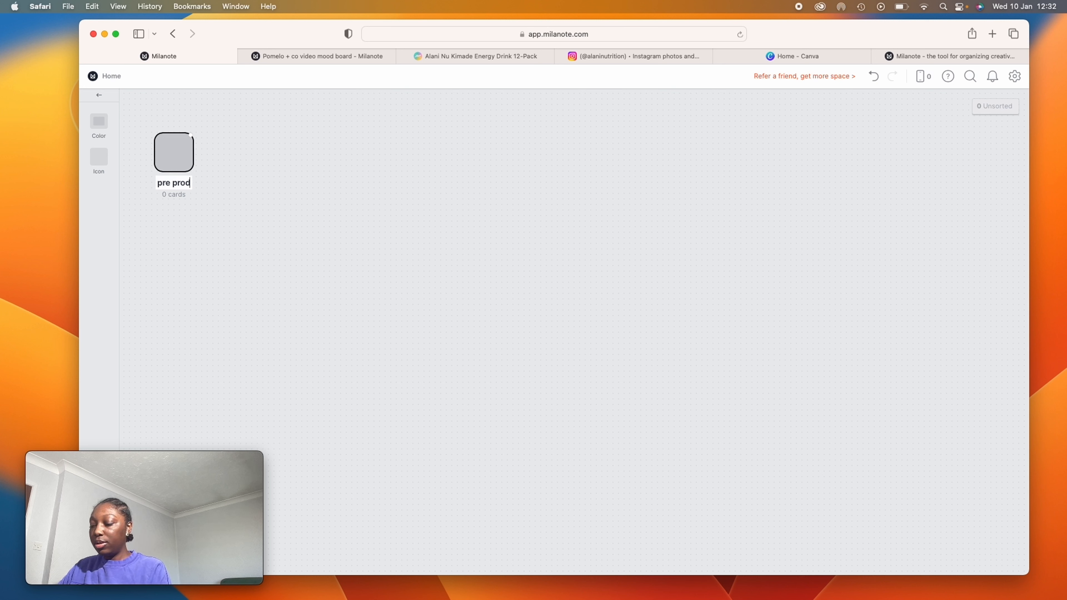
type("uction")
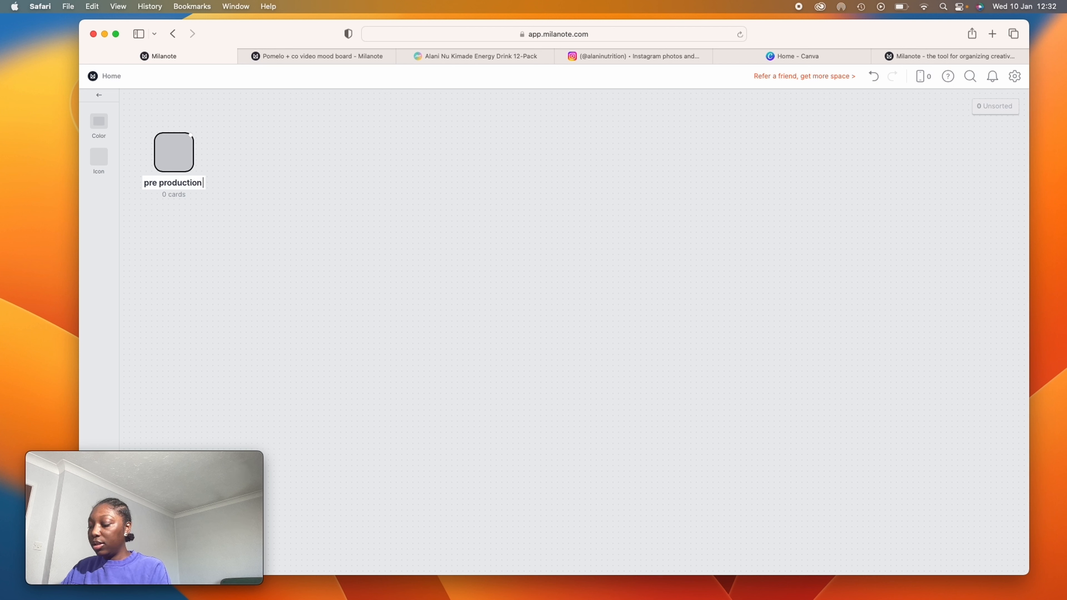
type(" /")
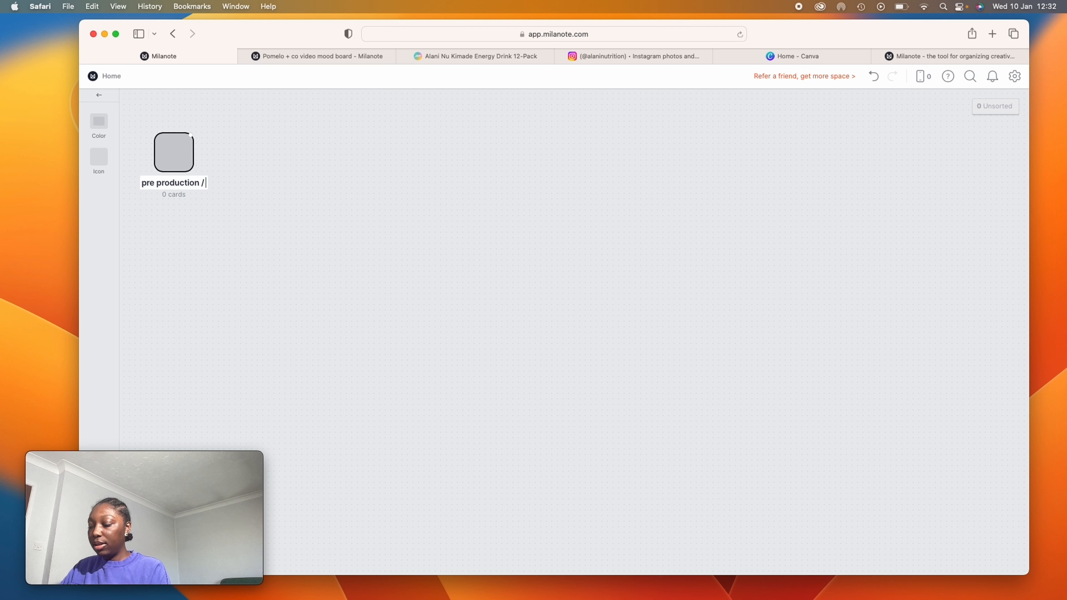
type(" kimade")
key("Return")
Step: Open the pre production / kimade board and browse the additional templates to the Photography category
left_click(178, 155)
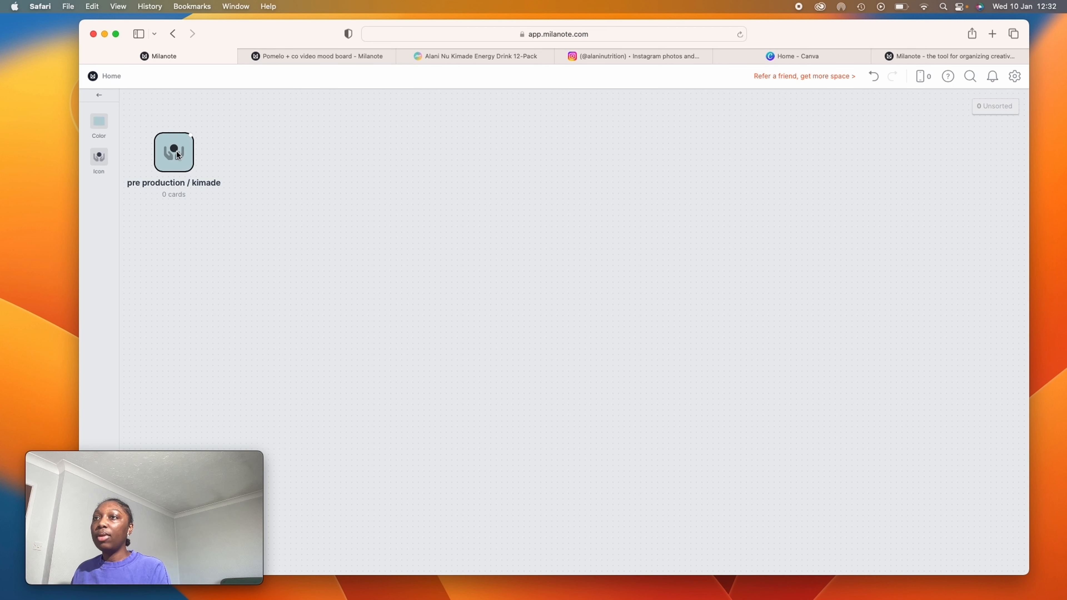
double_click(178, 156)
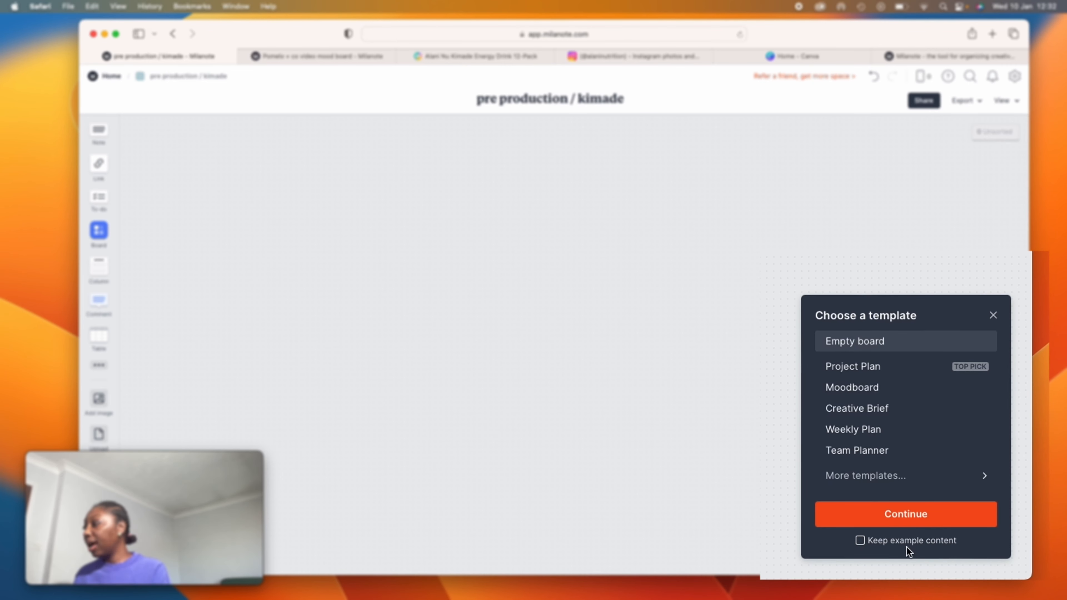
left_click(856, 477)
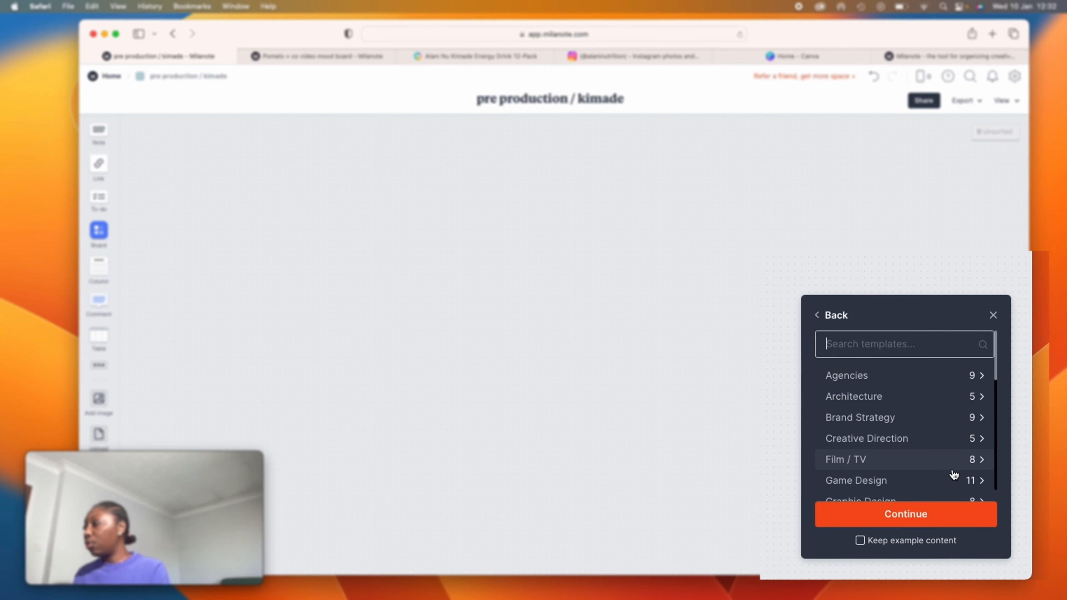
scroll(907, 400, "down", 5)
scroll(909, 401, "down", 5)
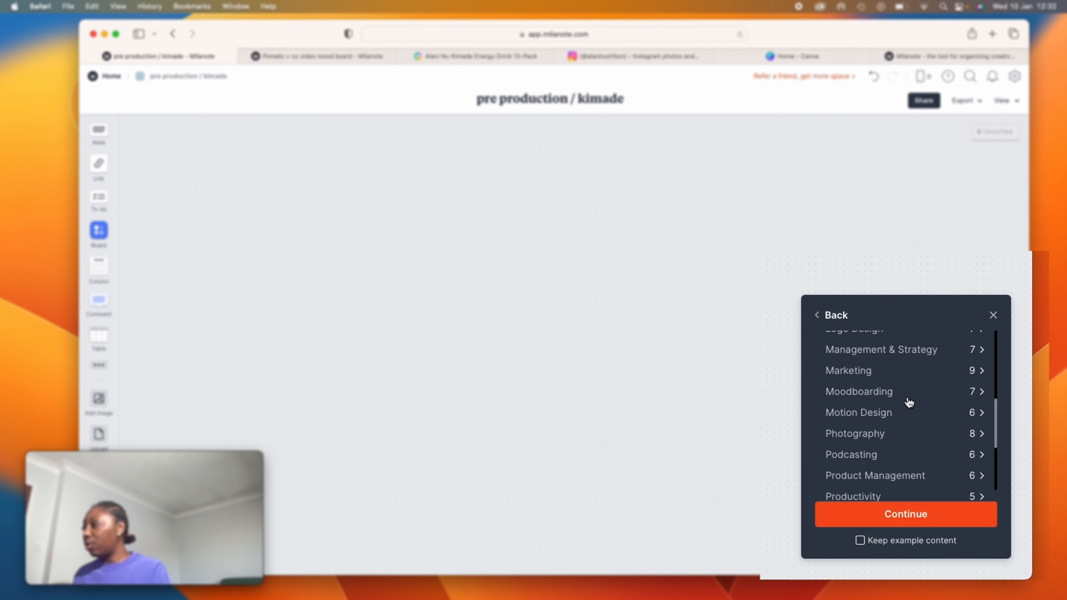
left_click(928, 418)
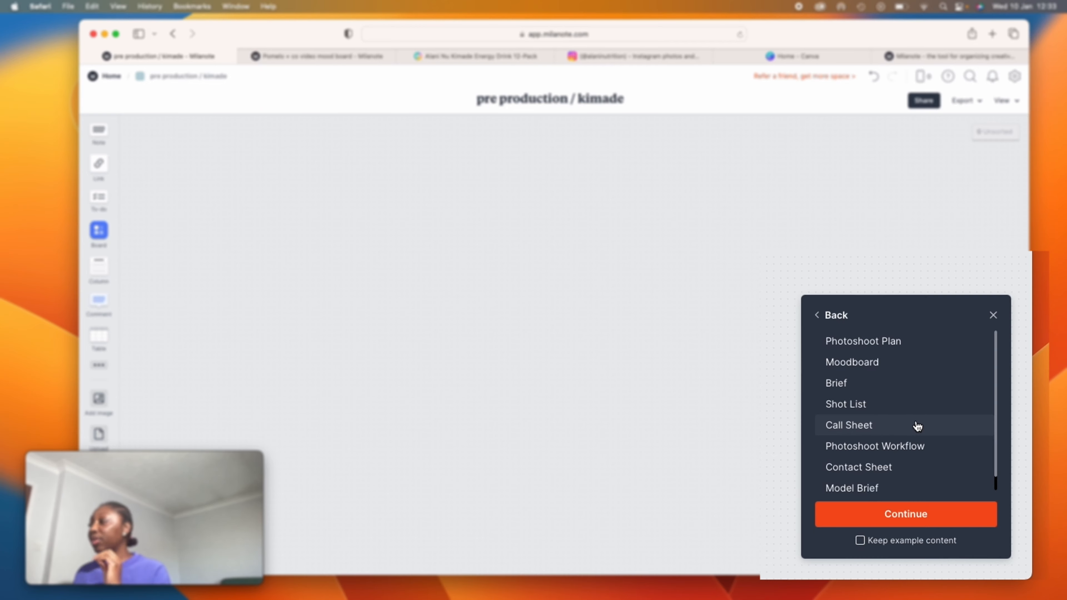
Step: Review the photography templates and preview the Brief template on the board
scroll(915, 425, "down", 1)
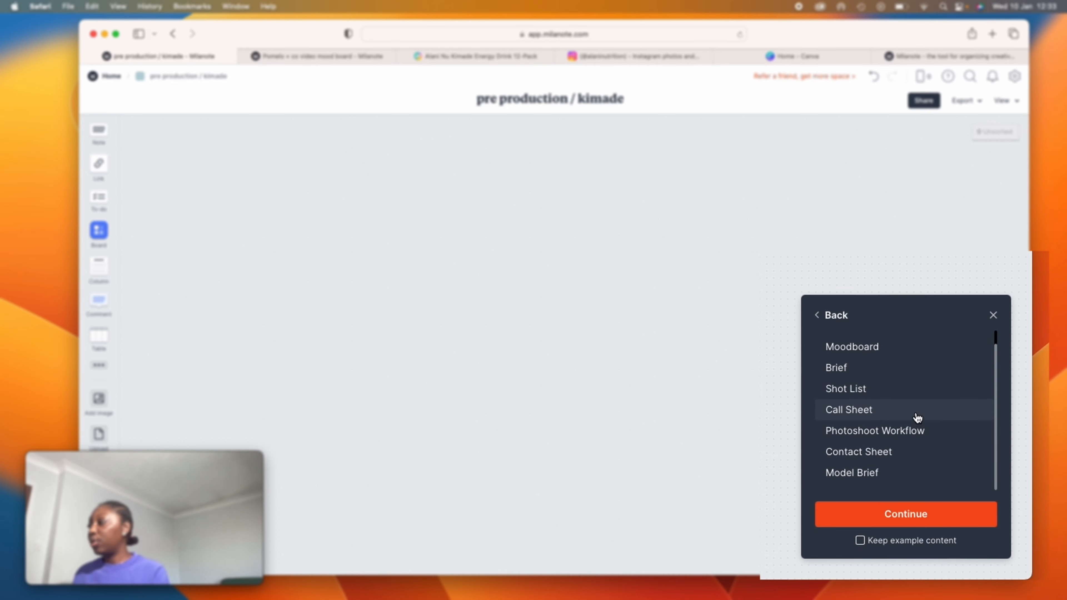
scroll(923, 429, "up", 1)
scroll(923, 425, "down", 1)
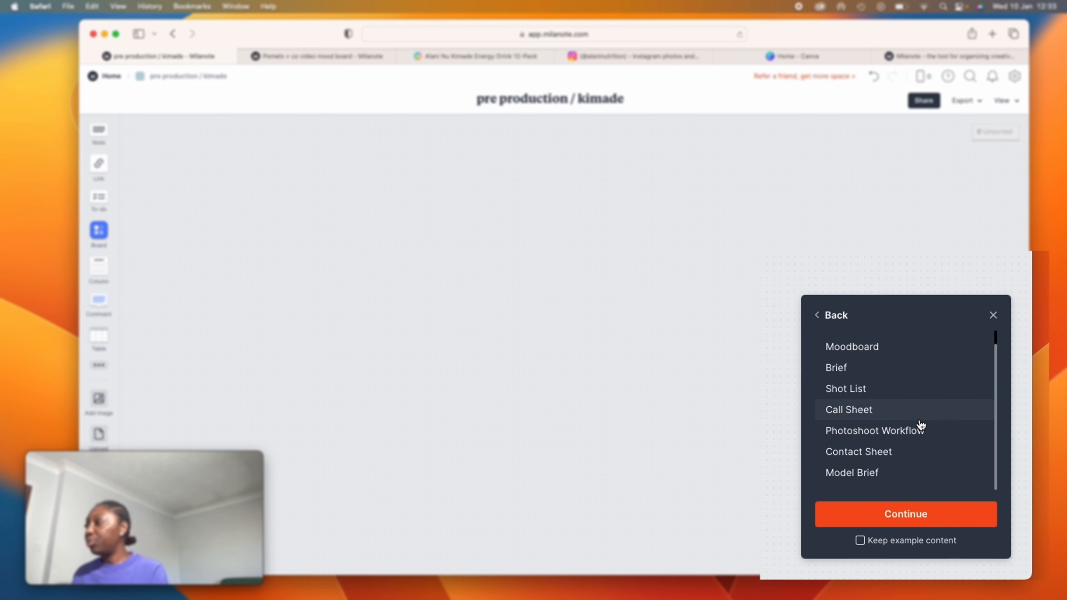
scroll(917, 370, "up", 1)
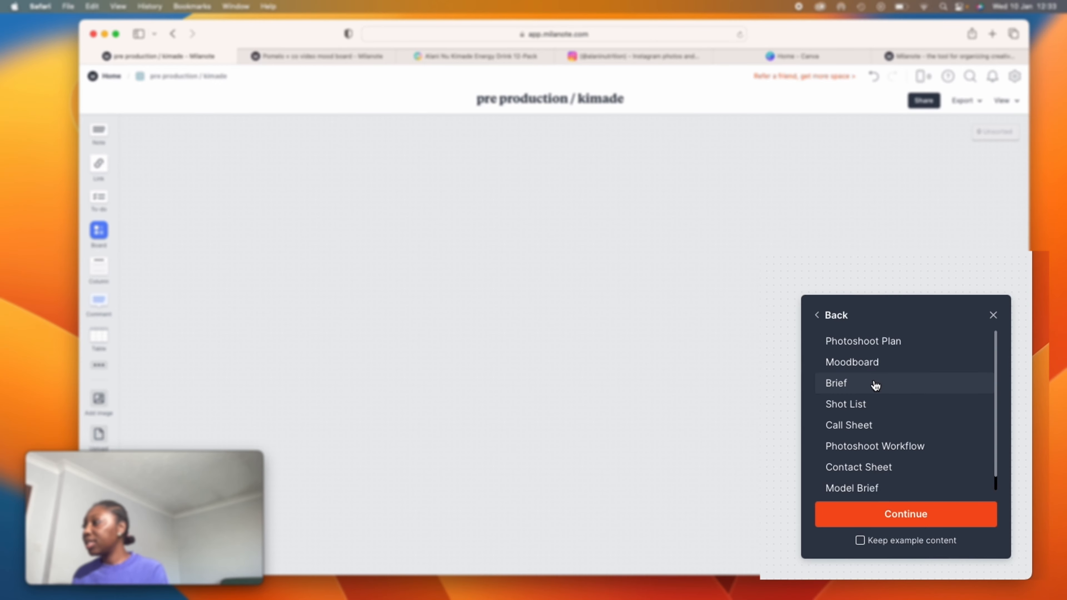
left_click(882, 419)
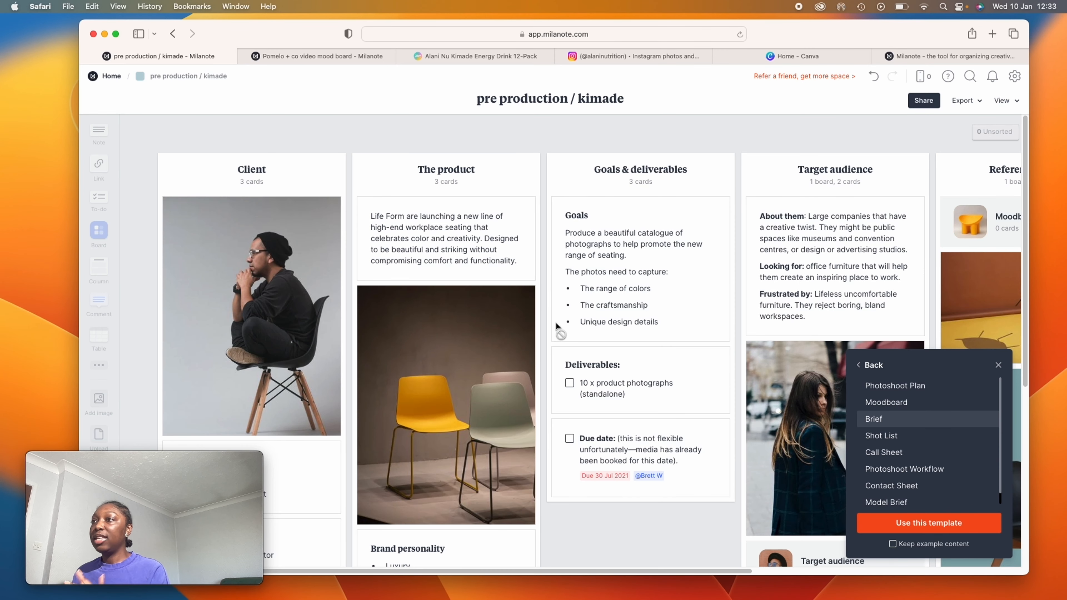
Step: Look over the Brief template preview and apply it to the pre production / kimade board without the example content
scroll(632, 319, "down", 5)
scroll(632, 321, "up", 5)
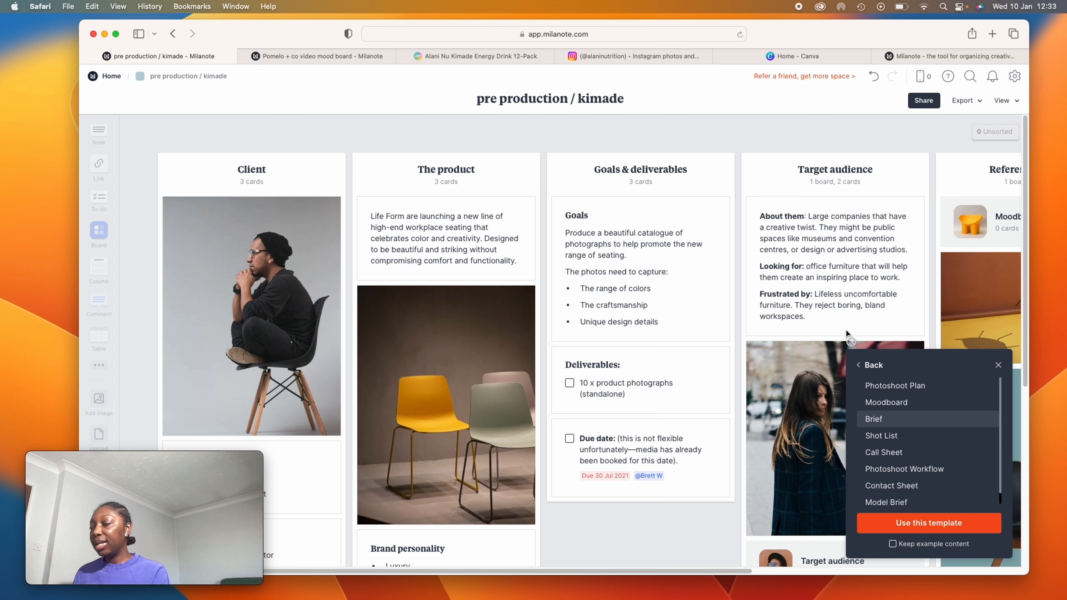
scroll(617, 343, "down", 1)
scroll(618, 343, "down", 5)
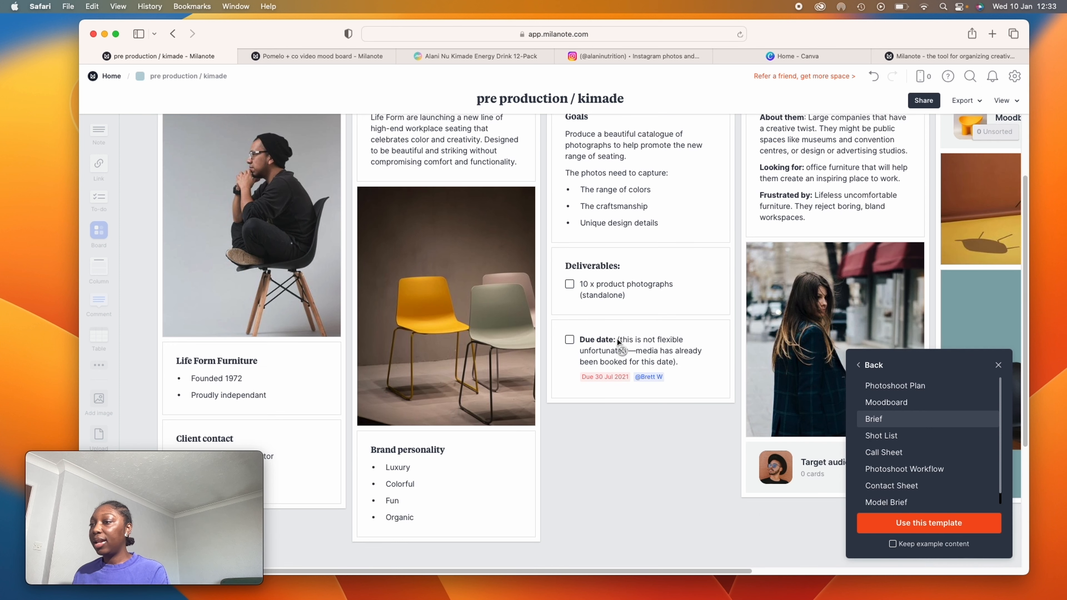
scroll(617, 347, "up", 5)
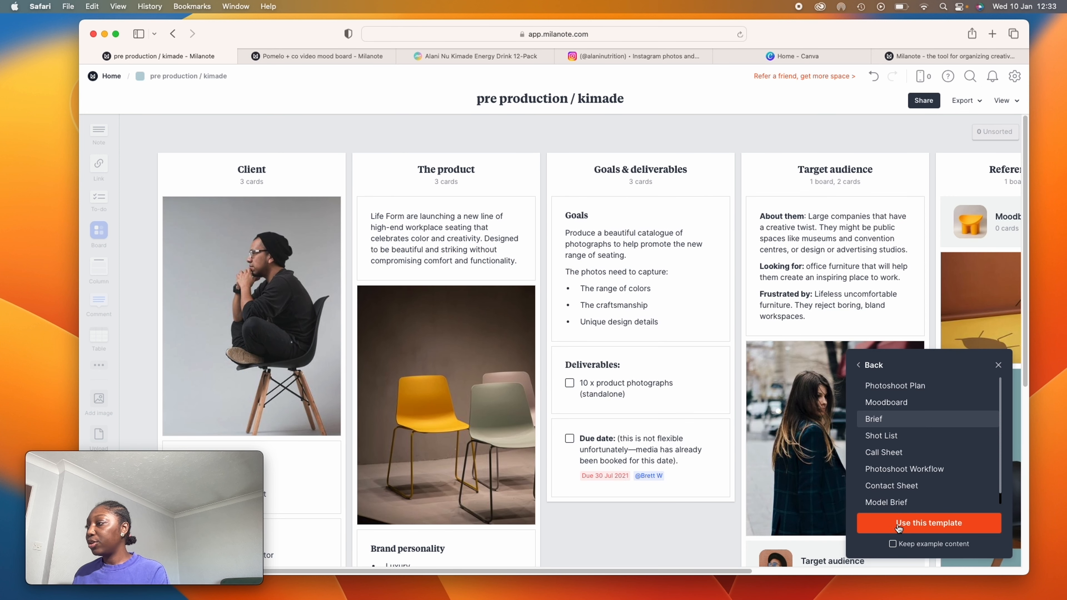
left_click(933, 528)
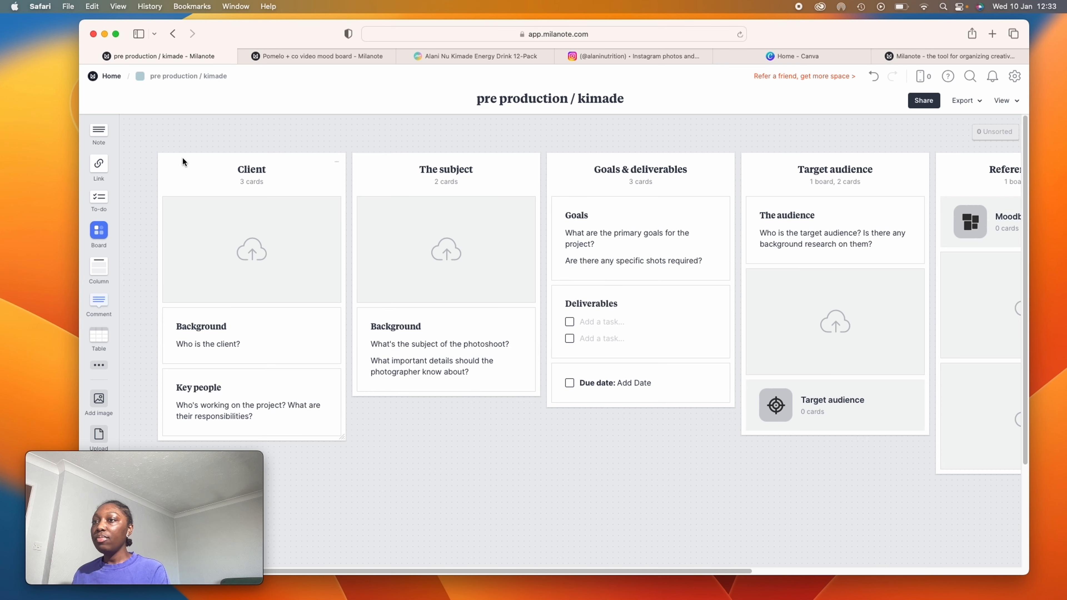
scroll(404, 311, "down", 3)
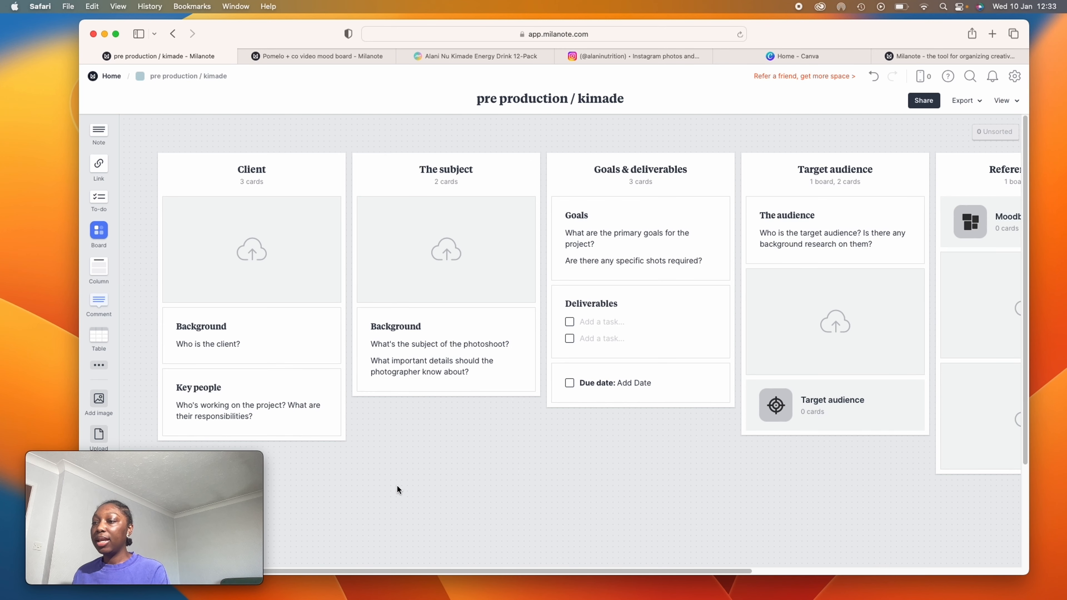
Step: Examine the template's Client column and glance at the Pomelo + co video mood board for comparison
mouse_move(326, 23)
left_mouse_down()
mouse_move(356, 20)
mouse_move(325, 26)
left_mouse_up()
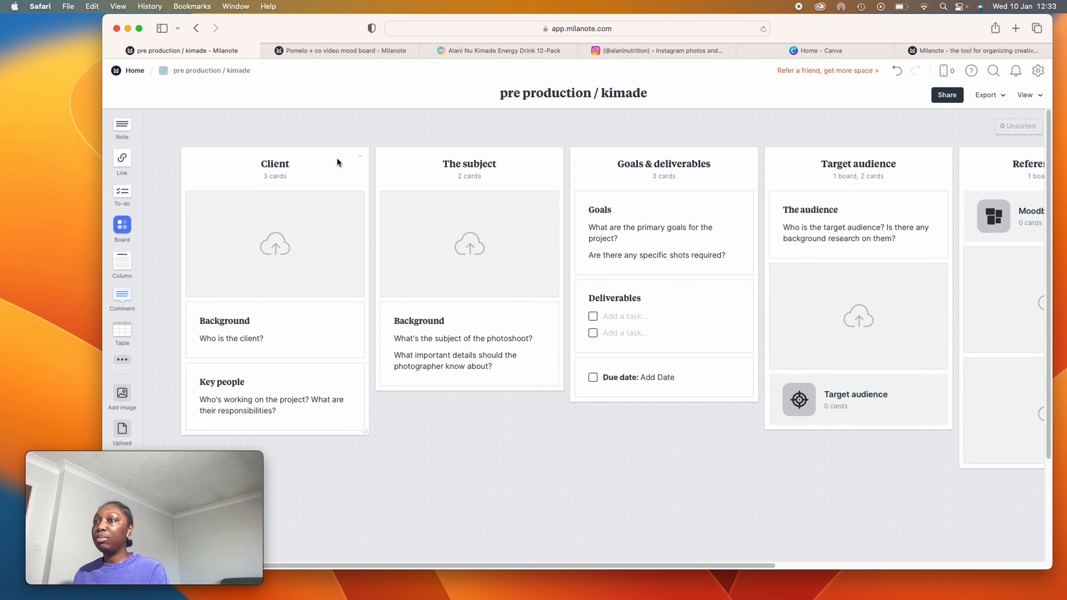
left_click_drag(165, 128, 411, 458)
left_click(429, 455)
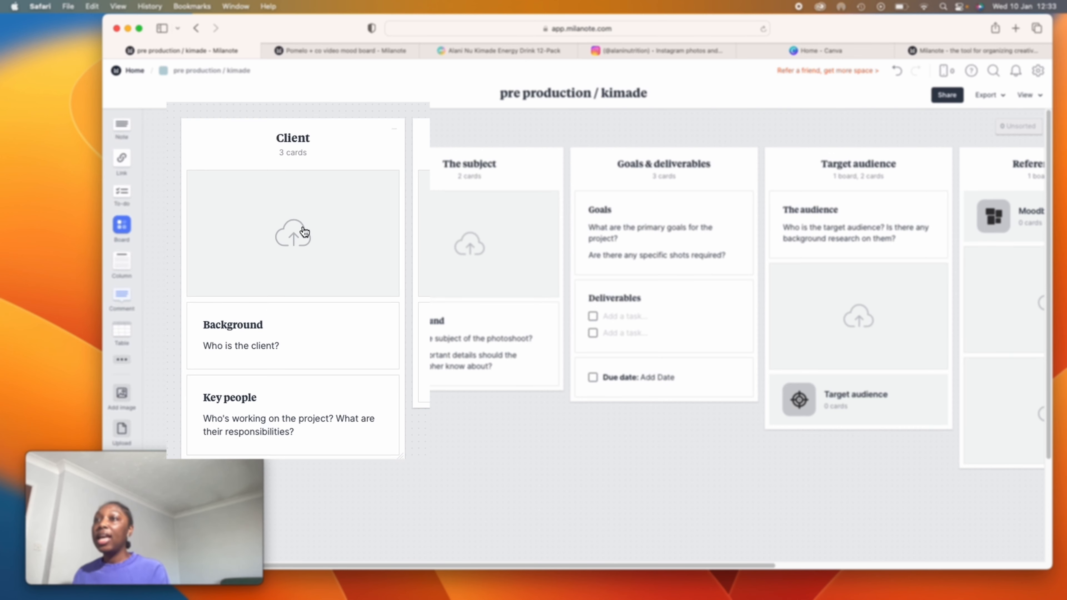
left_click_drag(164, 123, 371, 438)
left_click(413, 437)
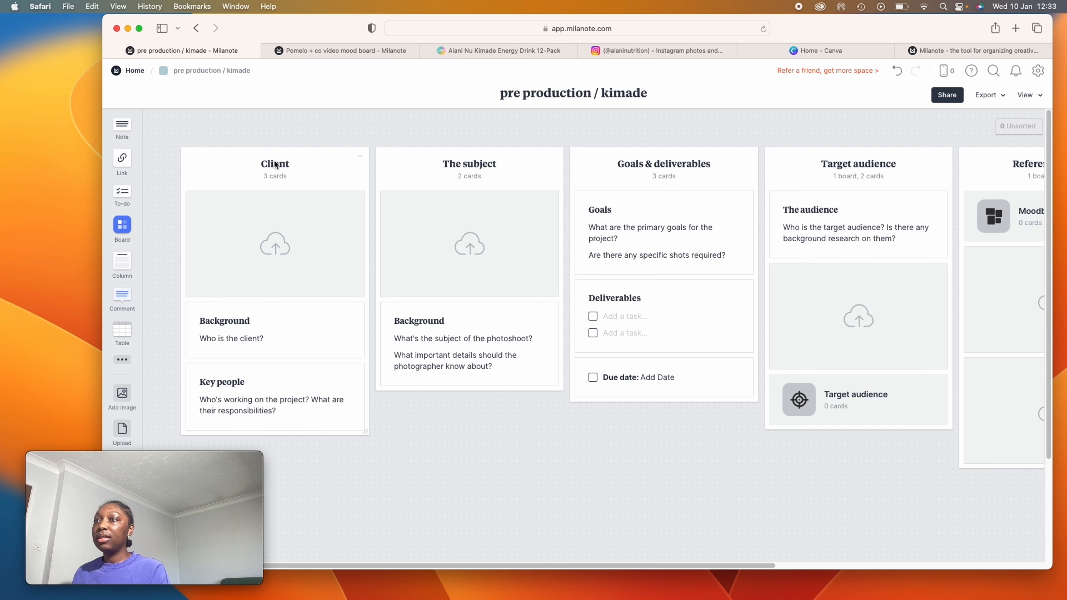
left_click(341, 51)
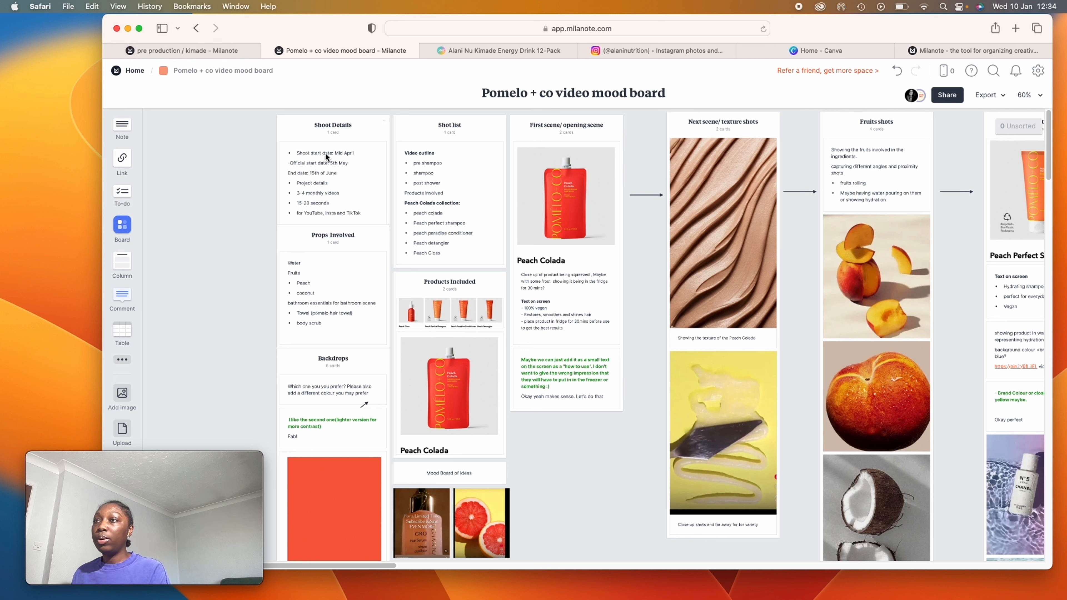
left_click(211, 50)
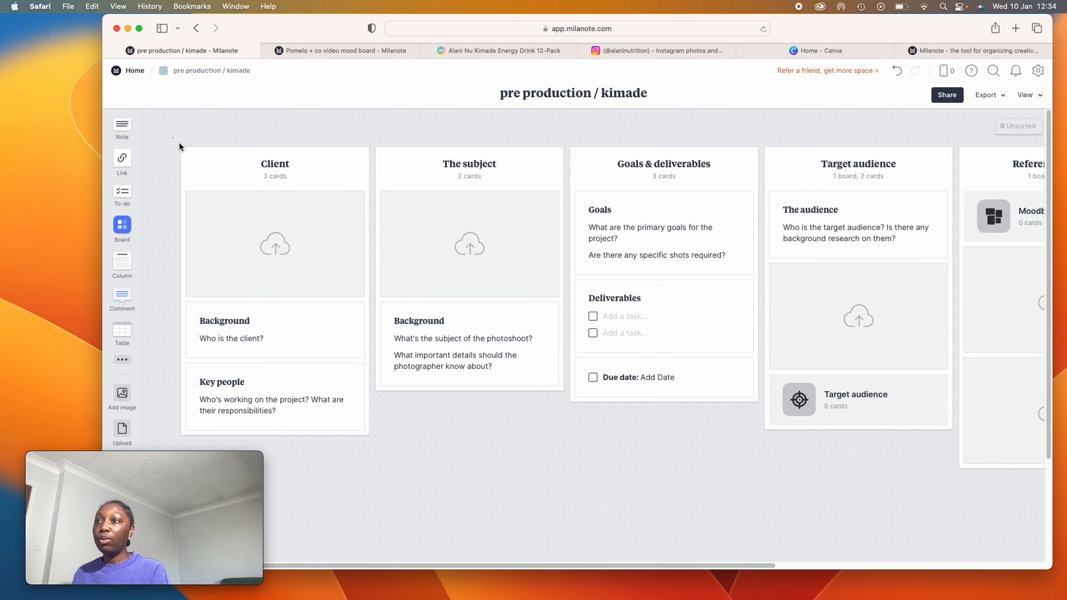
left_click_drag(172, 137, 365, 430)
left_click(408, 412)
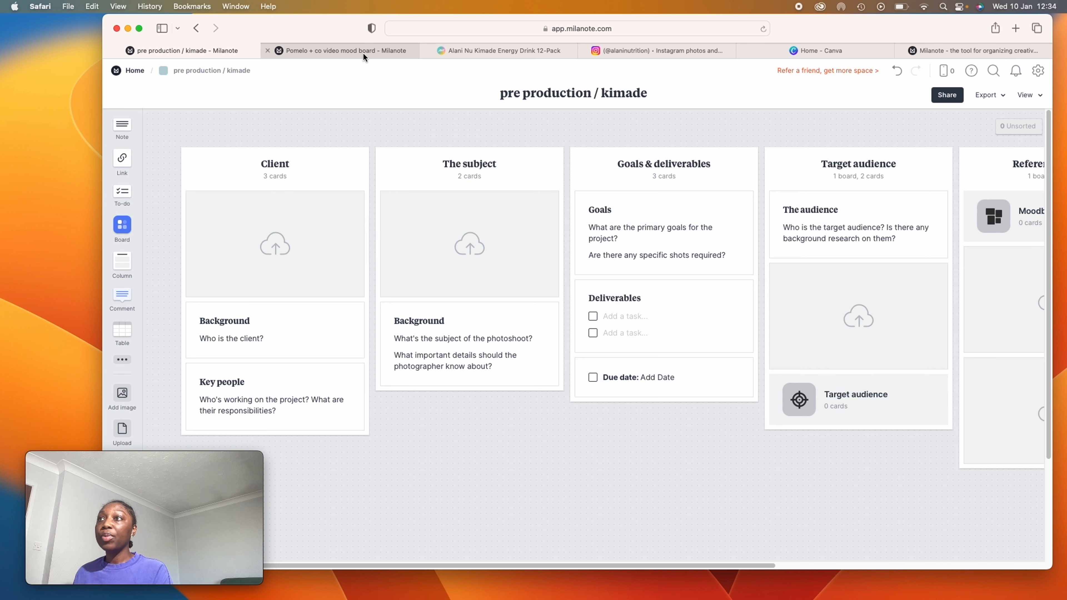
left_click_drag(161, 142, 375, 436)
Step: Open the Pomelo + co video mood board and review its Shoot Details and Props Involved columns
left_click(354, 50)
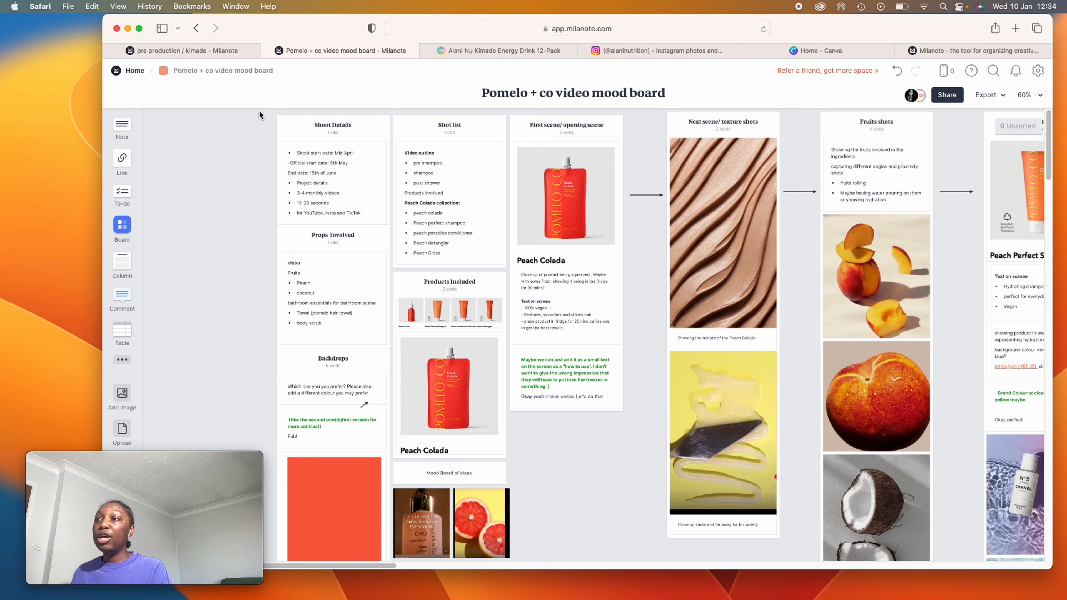
left_click_drag(259, 111, 389, 226)
left_click(230, 192)
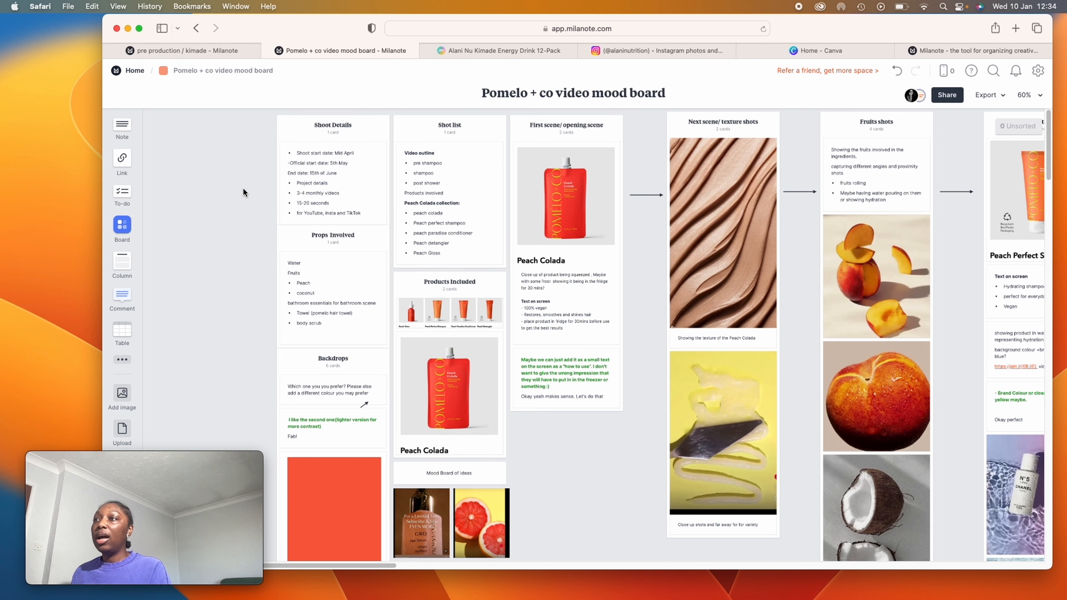
scroll(242, 187, "down", 3)
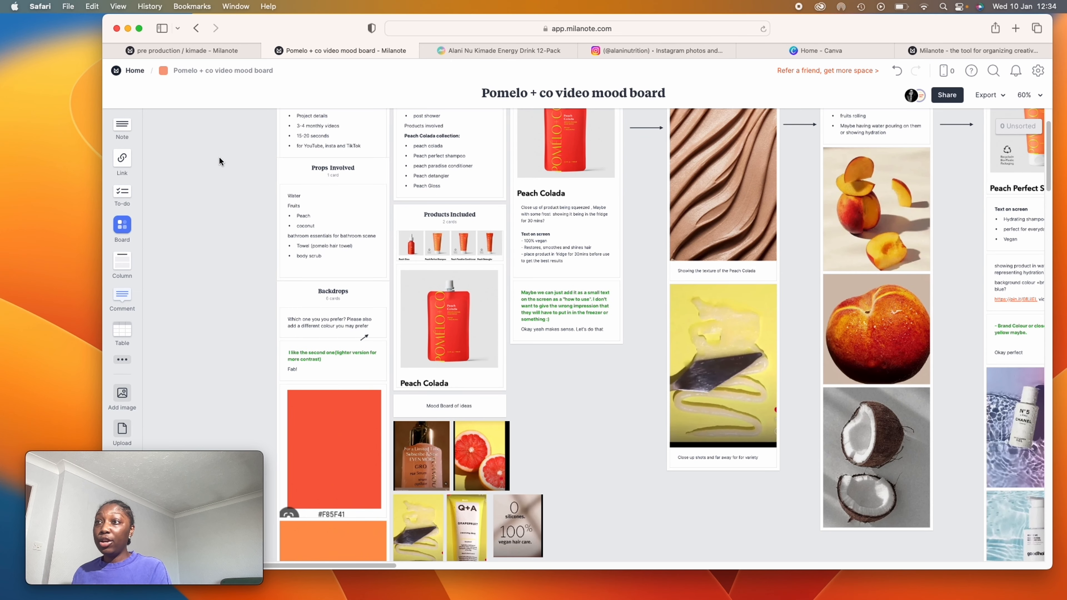
left_click_drag(285, 165, 391, 279)
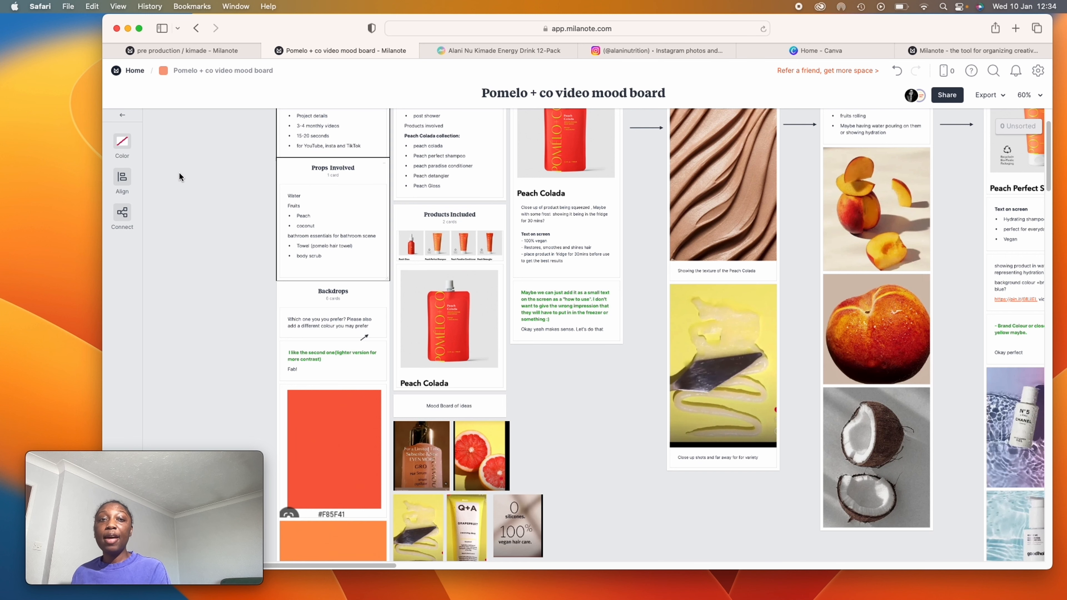
Step: Review the color options and client comments in the Backdrops column of the Pomelo + co board
scroll(224, 185, "down", 4)
left_click_drag(267, 204, 378, 445)
scroll(342, 329, "down", 5)
scroll(339, 185, "down", 2)
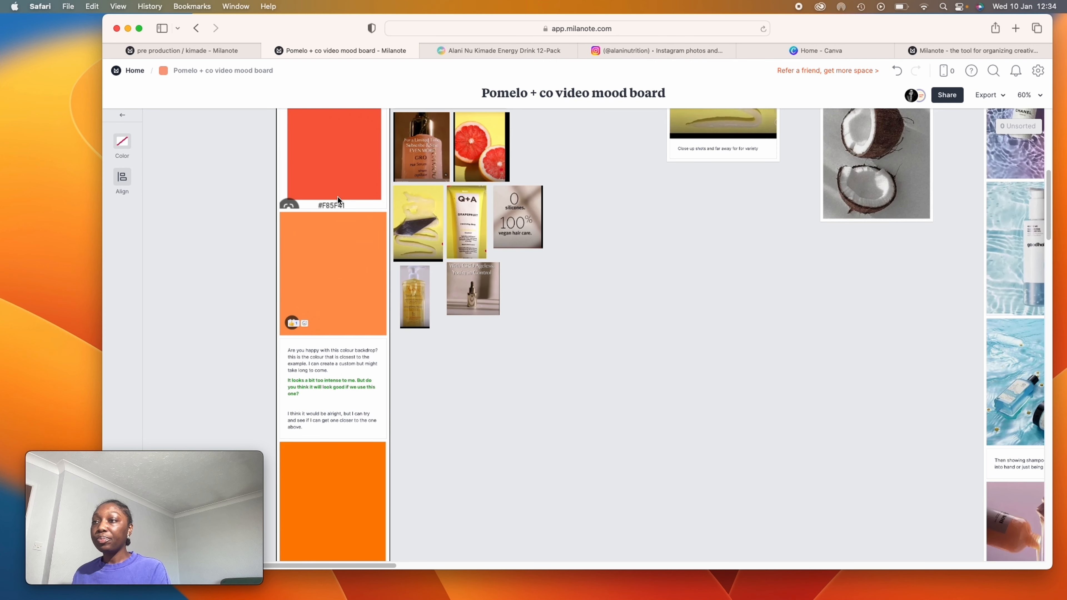
scroll(337, 196, "down", 3)
scroll(337, 200, "up", 5)
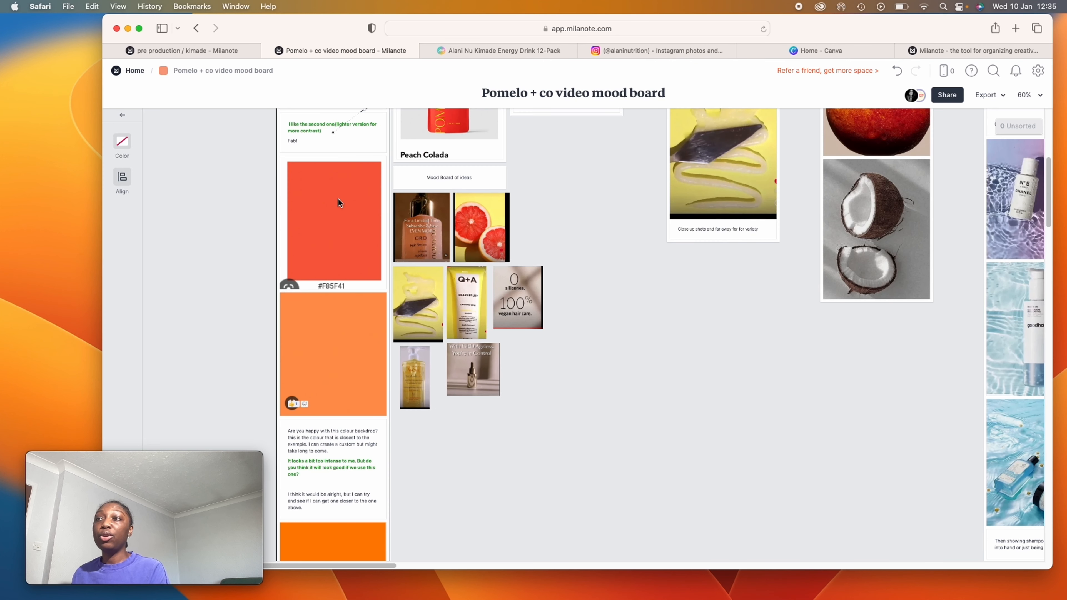
scroll(337, 199, "down", 1)
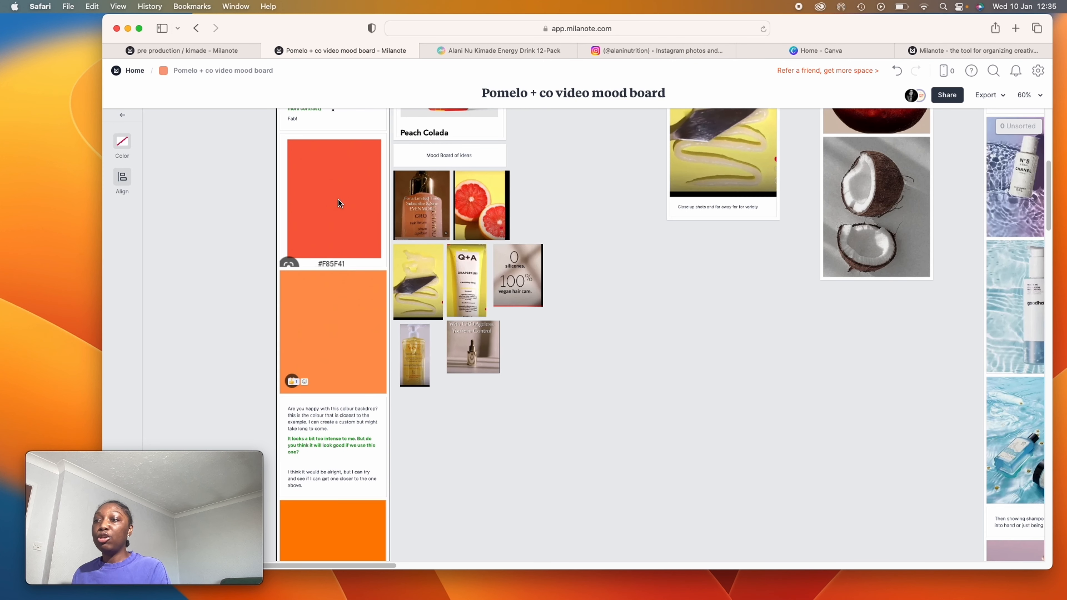
scroll(338, 199, "up", 6)
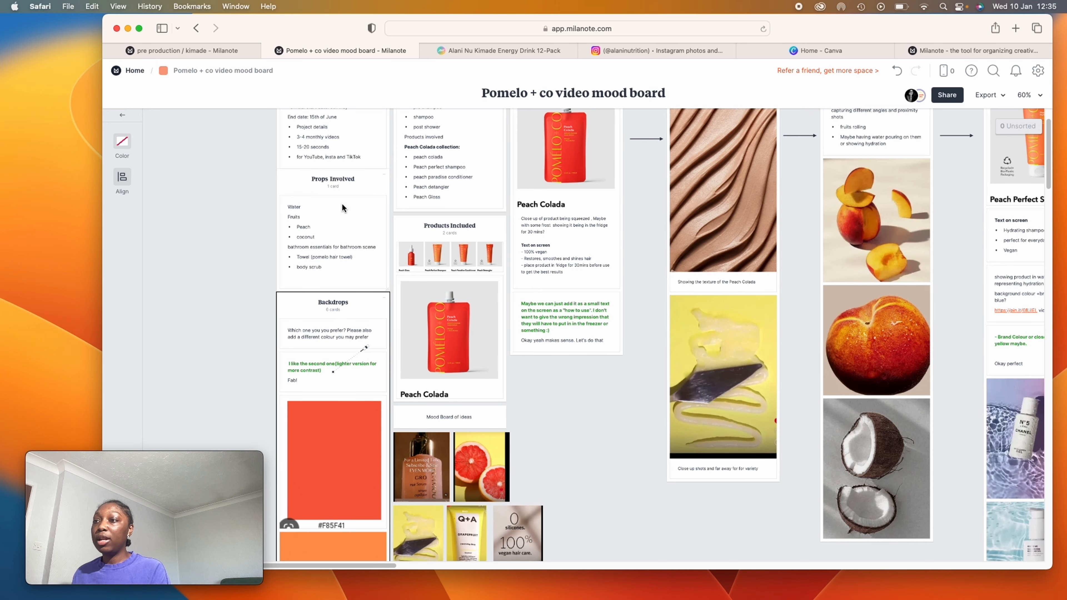
scroll(463, 230, "up", 1)
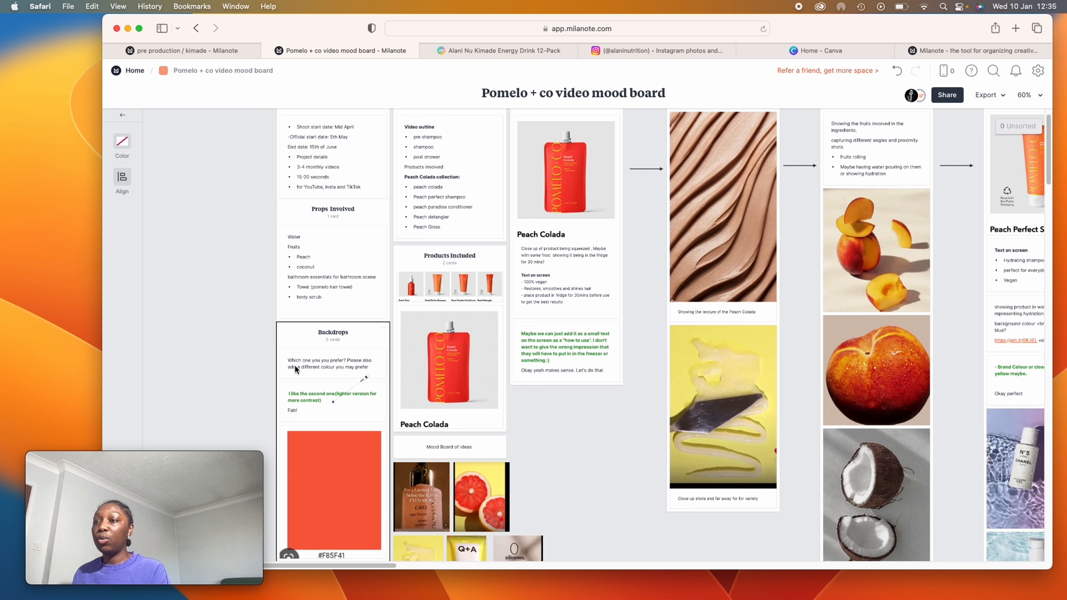
scroll(477, 370, "up", 2)
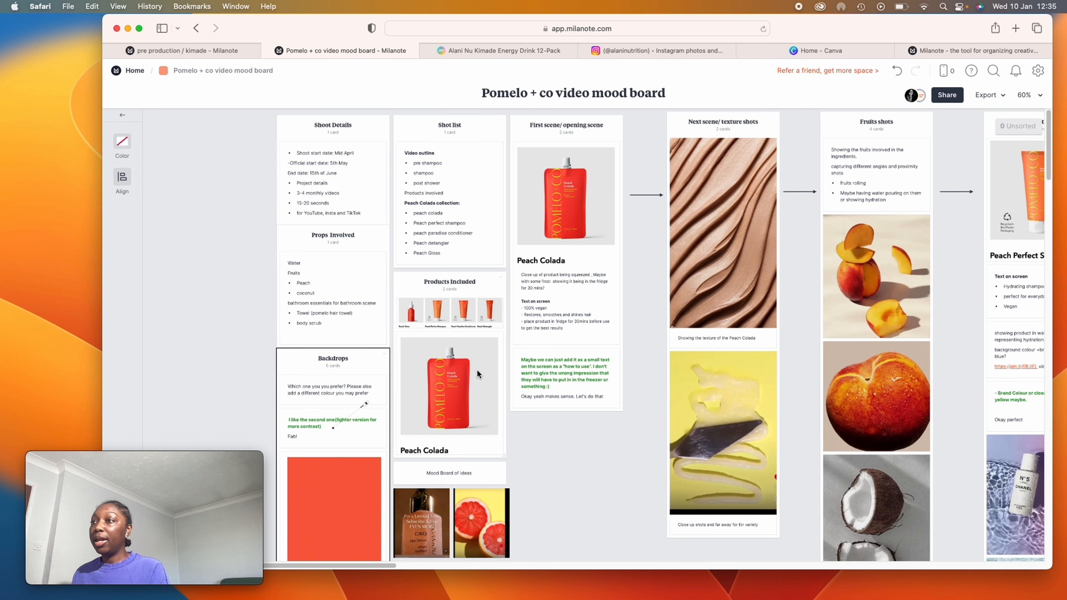
Step: Review the Shot list and the sequence of scene columns on the Pomelo + co board
left_click_drag(391, 108, 510, 268)
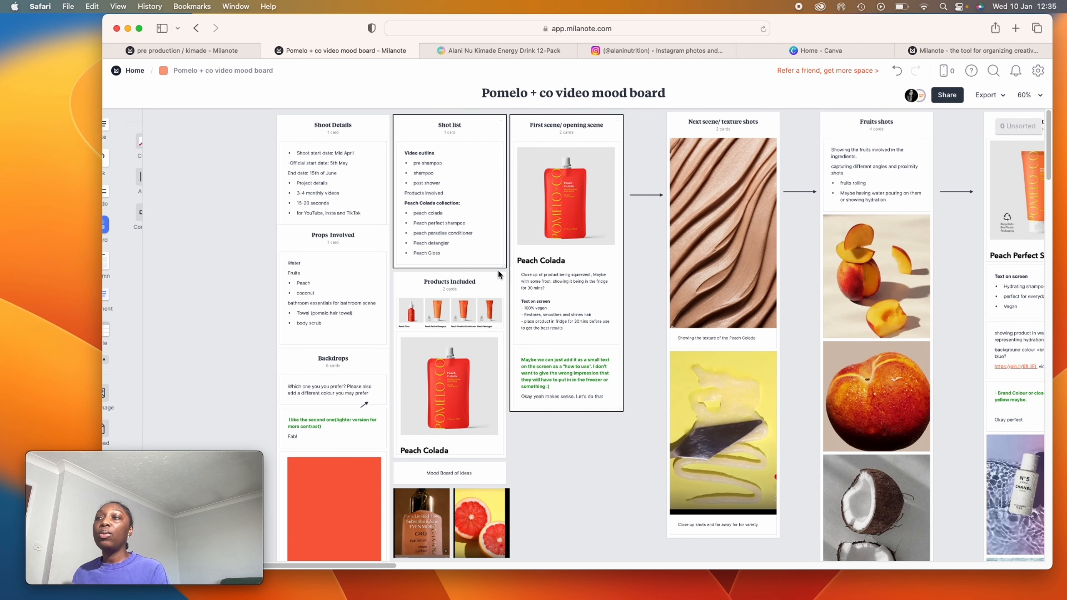
left_click(235, 189)
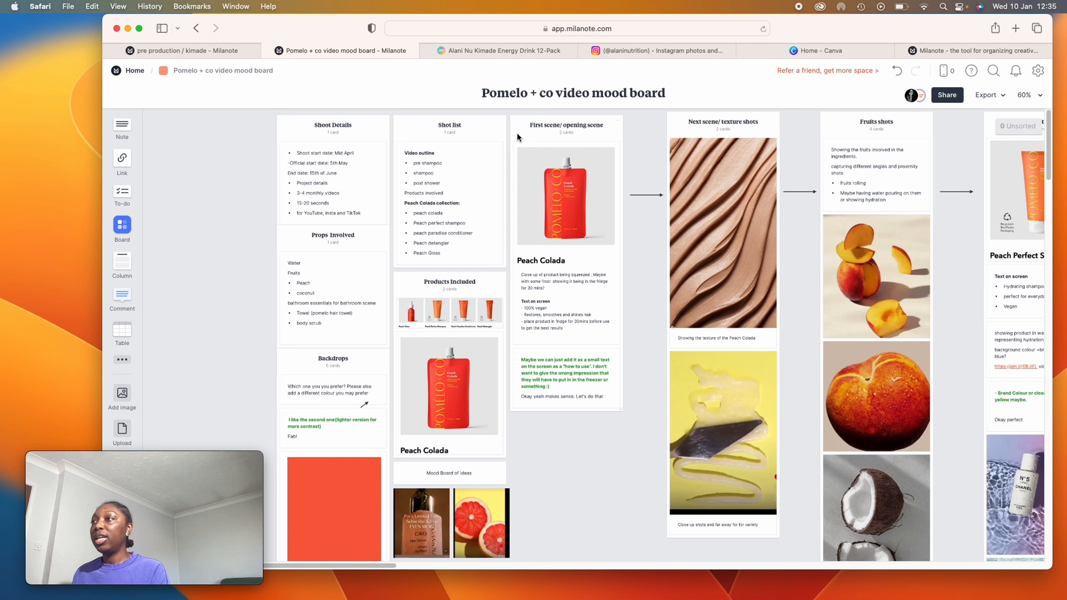
left_click_drag(374, 563, 458, 566)
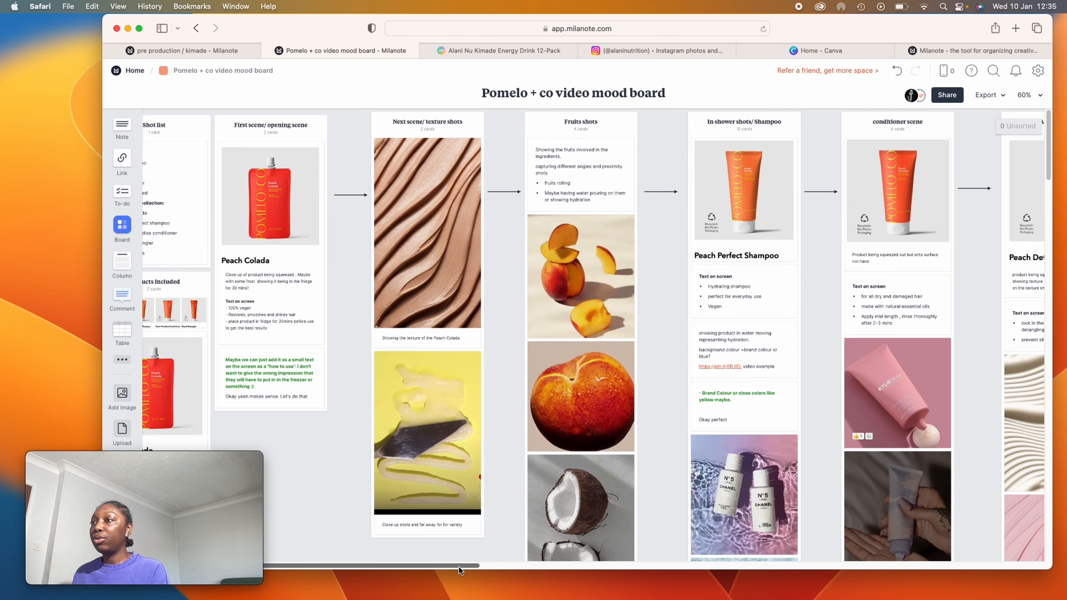
scroll(389, 451, "down", 4)
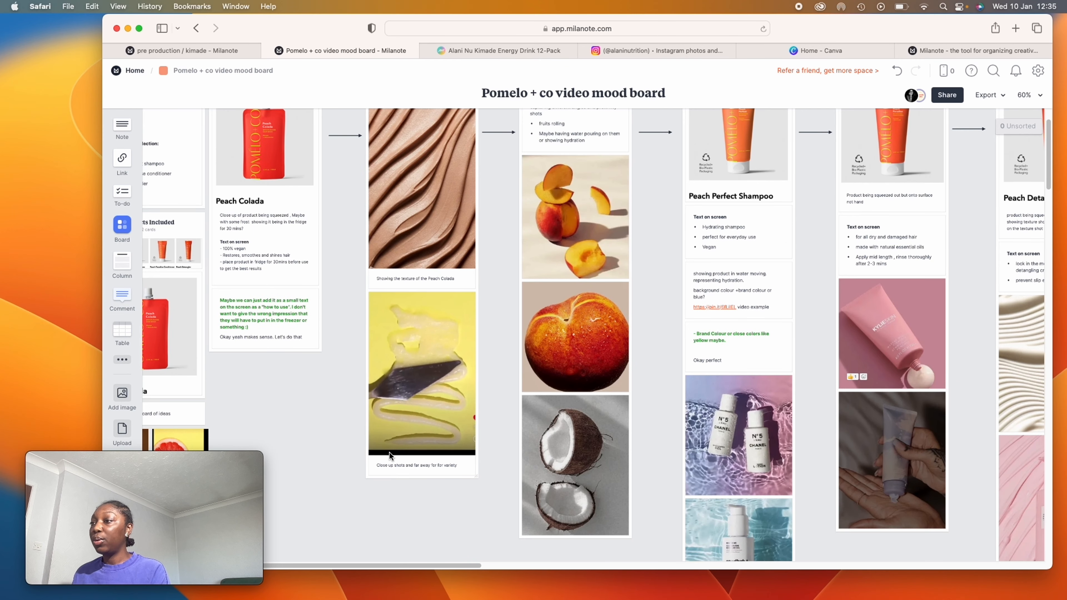
scroll(389, 452, "up", 4)
left_click_drag(448, 563, 364, 564)
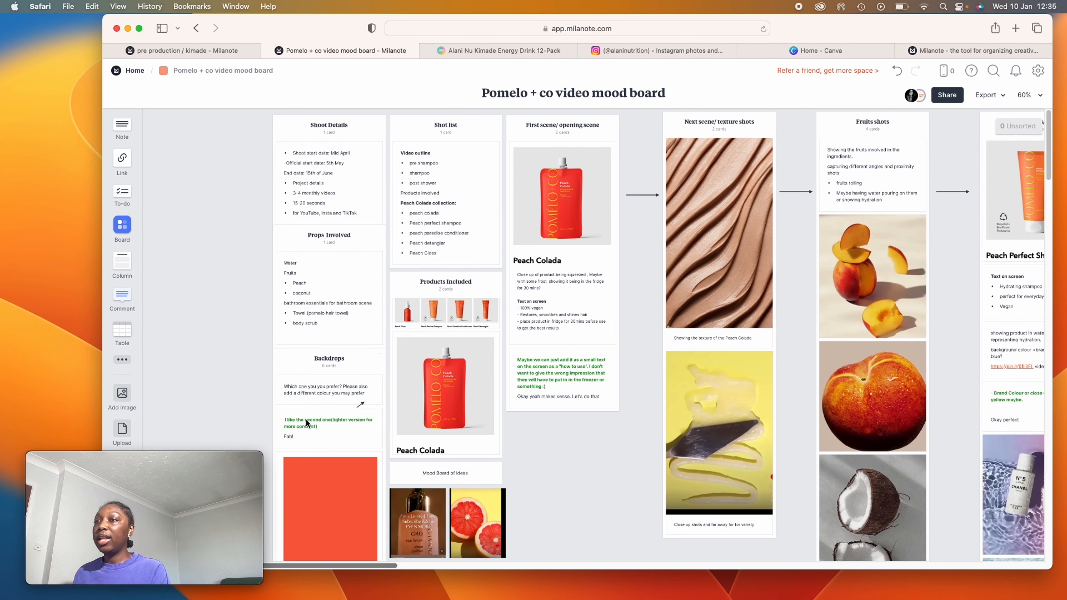
Step: Return to the pre production / kimade board and look over its empty template columns
left_click(214, 48)
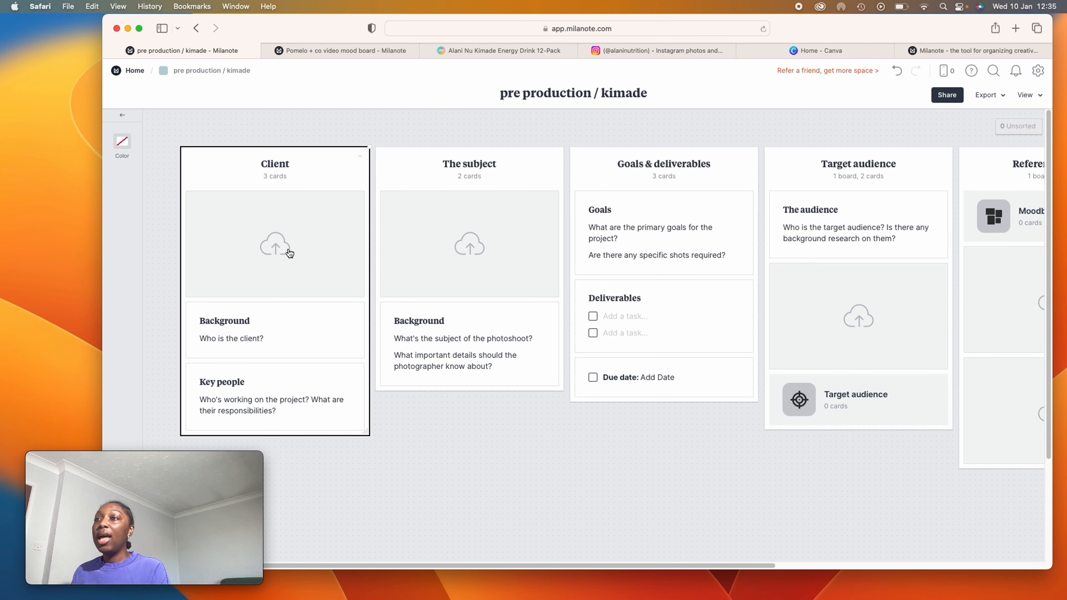
scroll(389, 318, "down", 1)
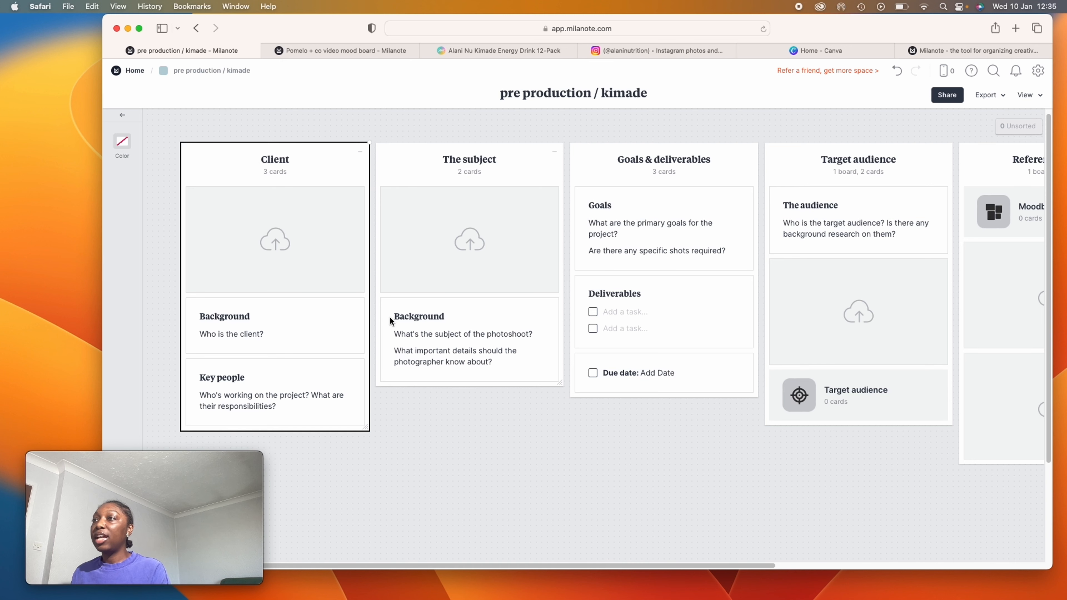
left_click_drag(690, 565, 367, 538)
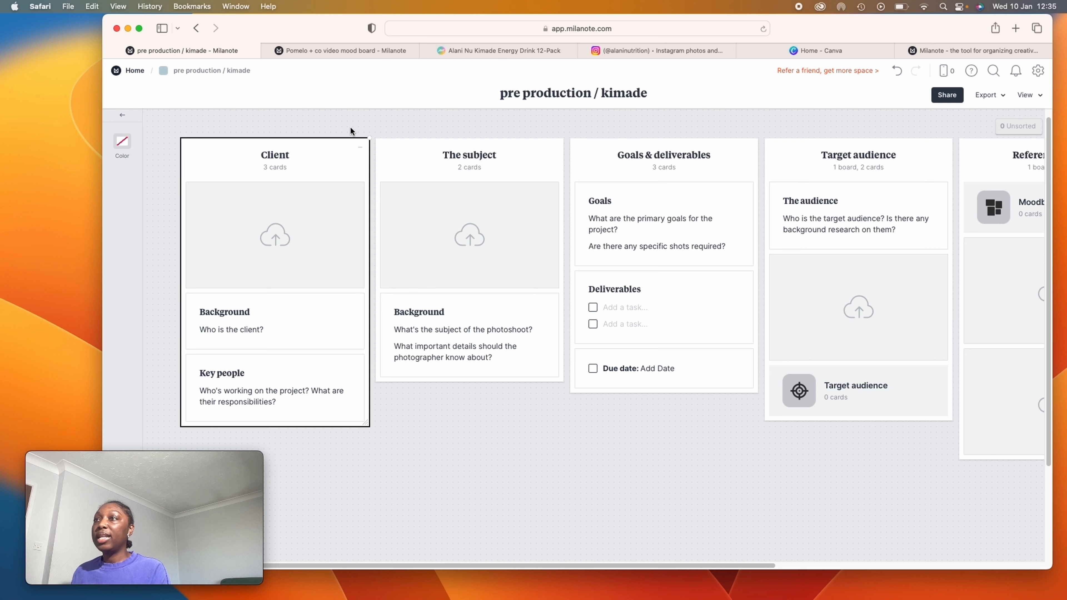
left_click(369, 52)
left_click(236, 50)
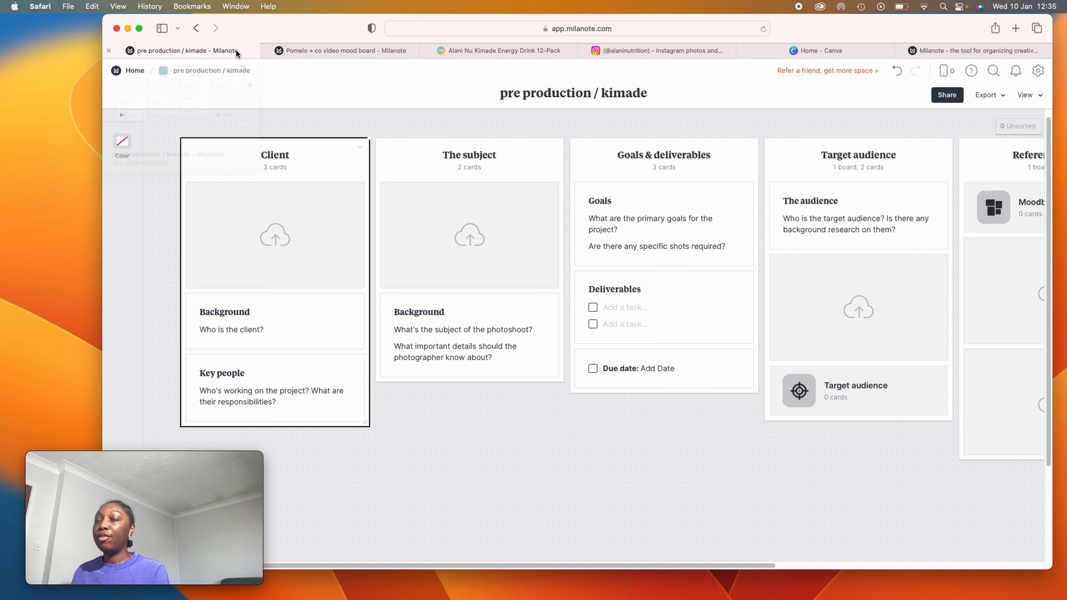
scroll(434, 400, "down", 1)
left_click(433, 401)
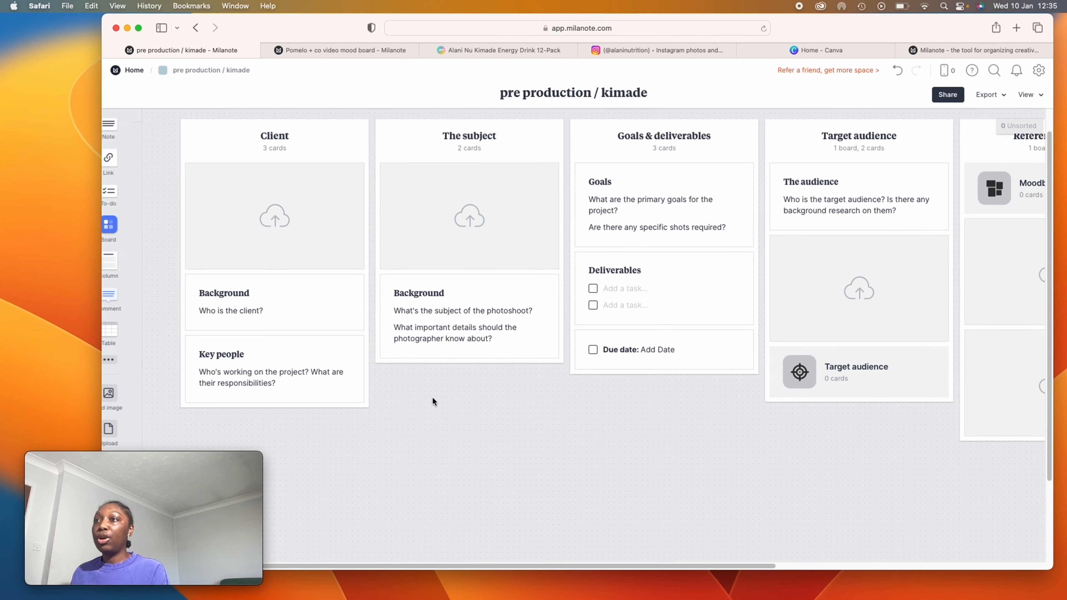
Step: Retitle the Client column as "Client kimade x Alani"
left_click(299, 136)
type("kimade")
left_click(277, 311)
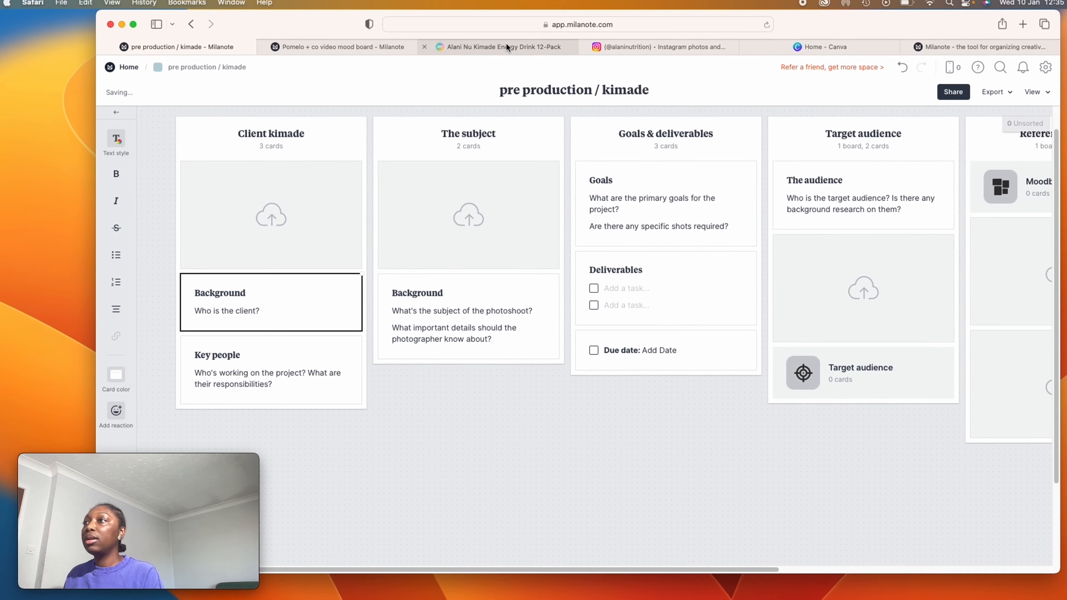
left_click(328, 135)
scroll(330, 134, "up", 1)
type("x Alani")
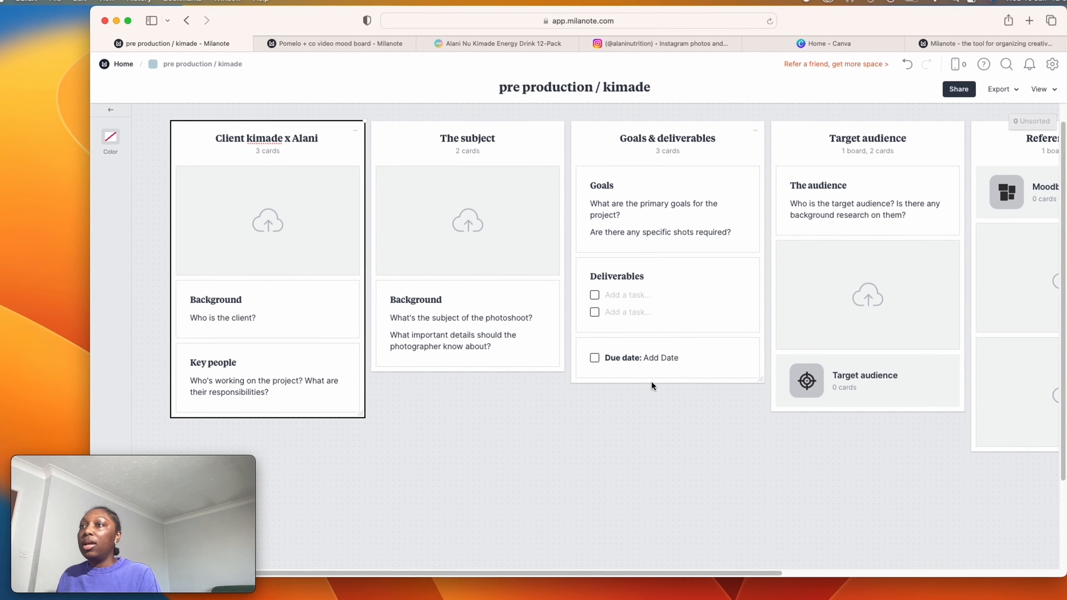
Step: Capture a screenshot of the product image on the Alani Nu Kimade page and place it in the Client column's image placeholder
left_click(500, 46)
key("super+shift+4")
left_click_drag(246, 124, 548, 493)
left_click(324, 43)
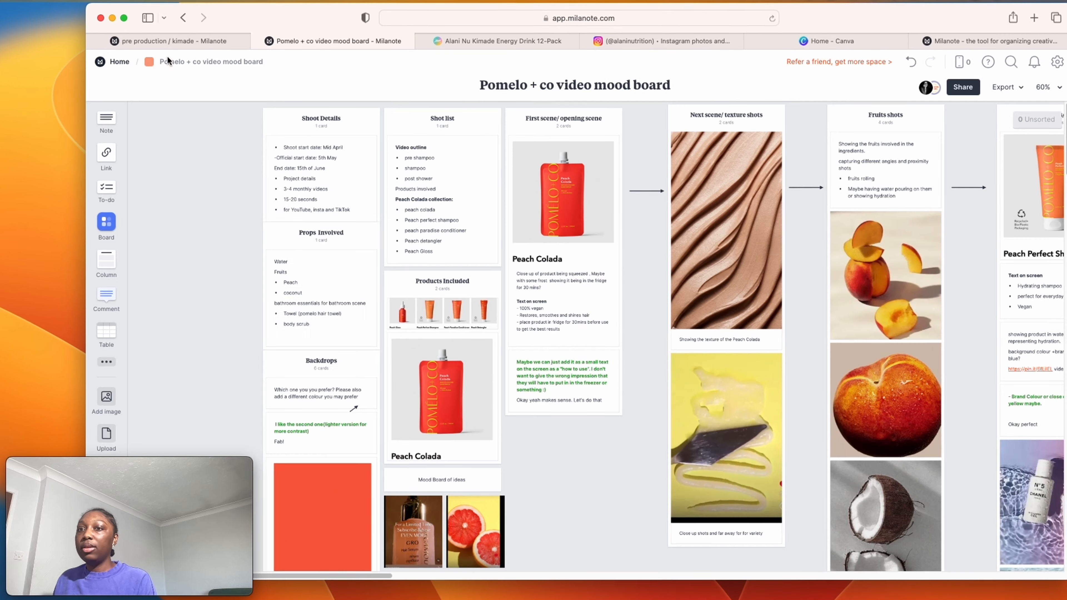
left_click(200, 45)
left_click_drag(1034, 555, 303, 255)
Step: Retitle the template column between Client kimade x Alani and Goals & deliverables as "Props"
left_click(500, 38)
scroll(874, 218, "down", 15)
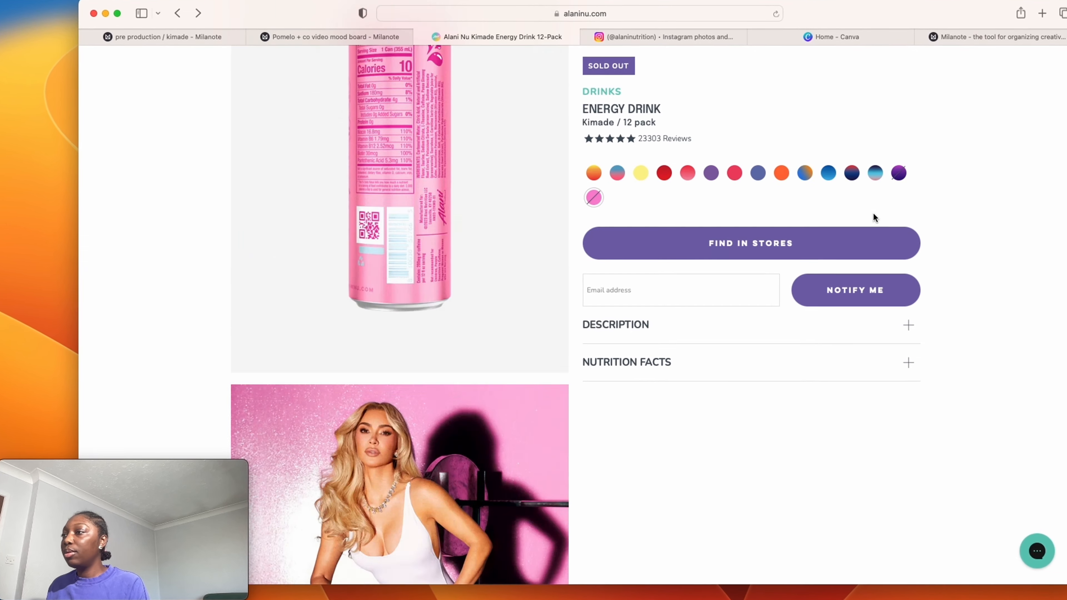
left_click(153, 34)
scroll(483, 176, "up", 2)
left_click(496, 156)
left_click_drag(496, 156, 436, 155)
type("Shoot")
key("BackSpace")
key("BackSpace")
key("BackSpace")
key("BackSpace")
key("BackSpace")
key("BackSpace")
type("Props")
Step: Delete the image placeholder from the Props column, duplicate the column and place the copy below the original
right_click(412, 211)
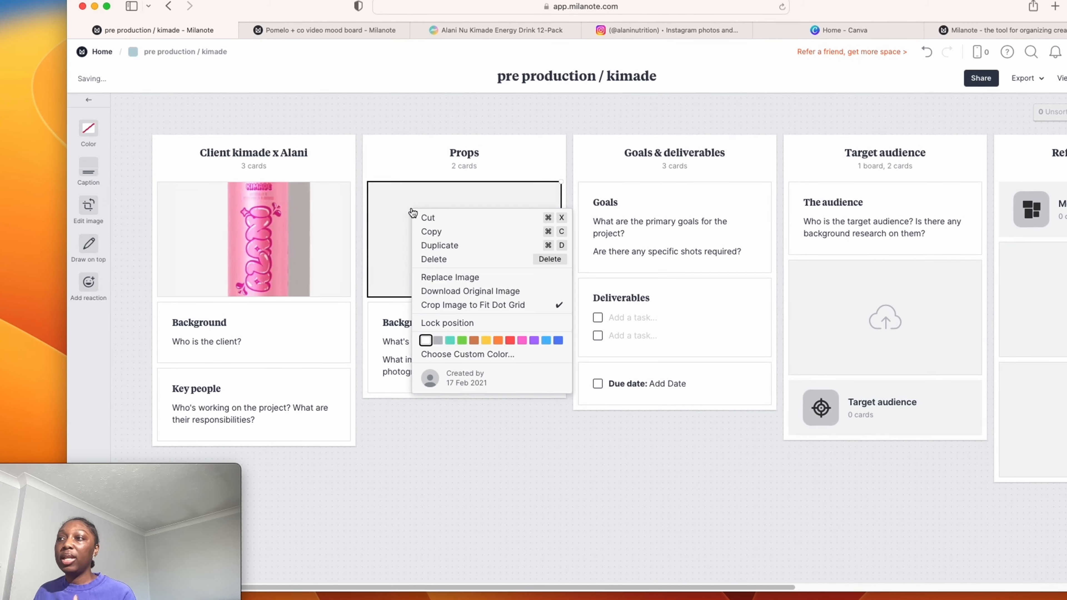
left_click(437, 259)
left_click(538, 159)
right_click(516, 163)
left_click(535, 198)
left_click_drag(520, 168, 510, 310)
Step: Check the Pomelo + co board layout, and move Props beneath the Client column and its duplicate up into the vacated spot
key("ctrl+Tab")
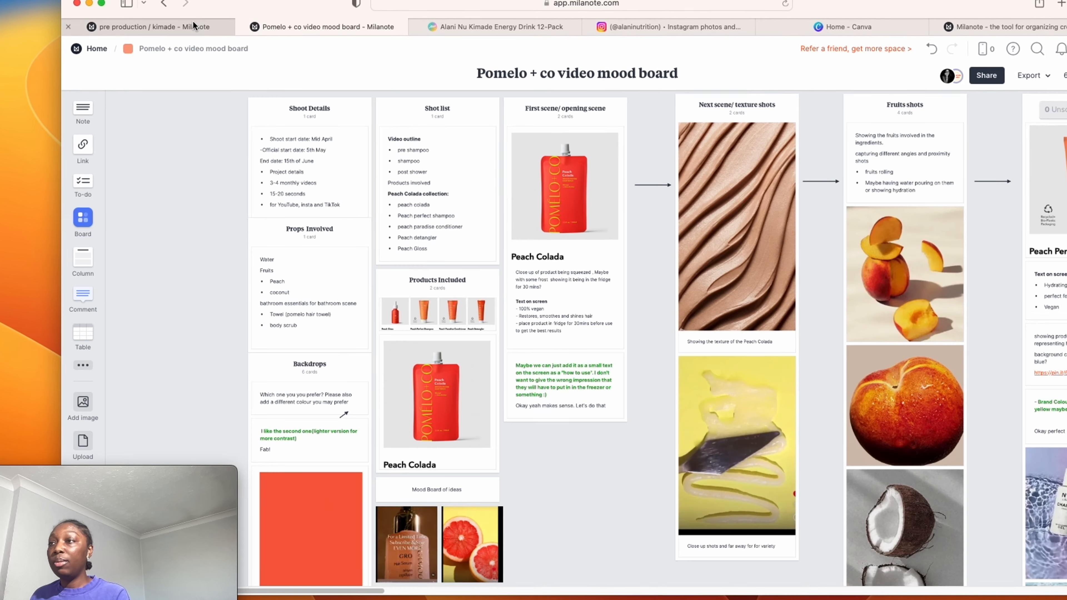
key("ctrl+Tab")
left_click(152, 25)
left_click(321, 26)
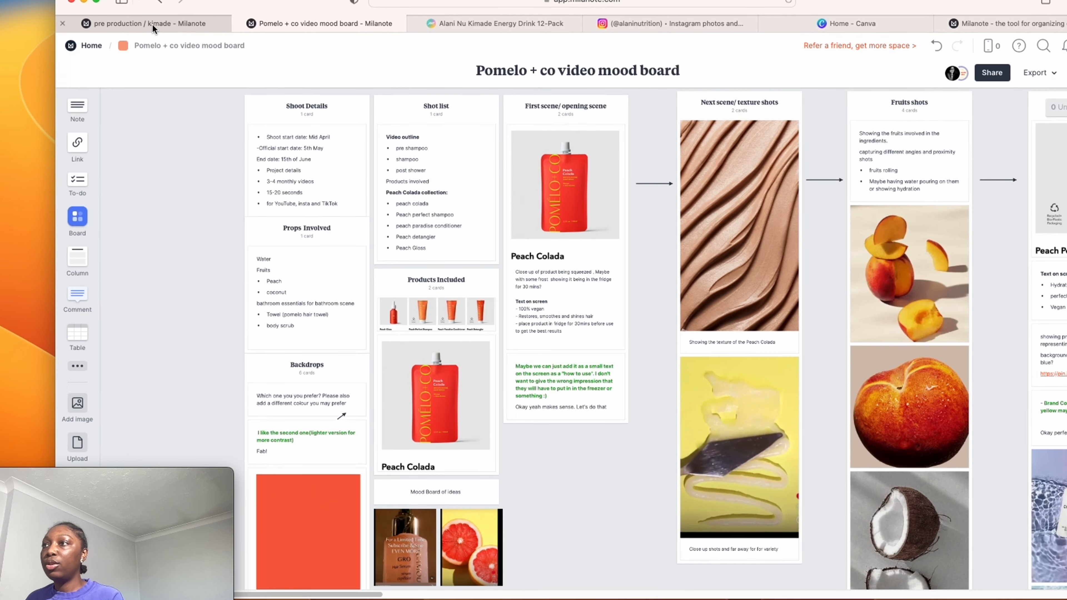
left_click(157, 26)
left_click_drag(489, 155, 272, 476)
left_click_drag(500, 282, 500, 128)
Step: Retitle the duplicated column as "Shoot details" and move the Goals & deliverables column beneath it
double_click(465, 128)
type("Shoot list")
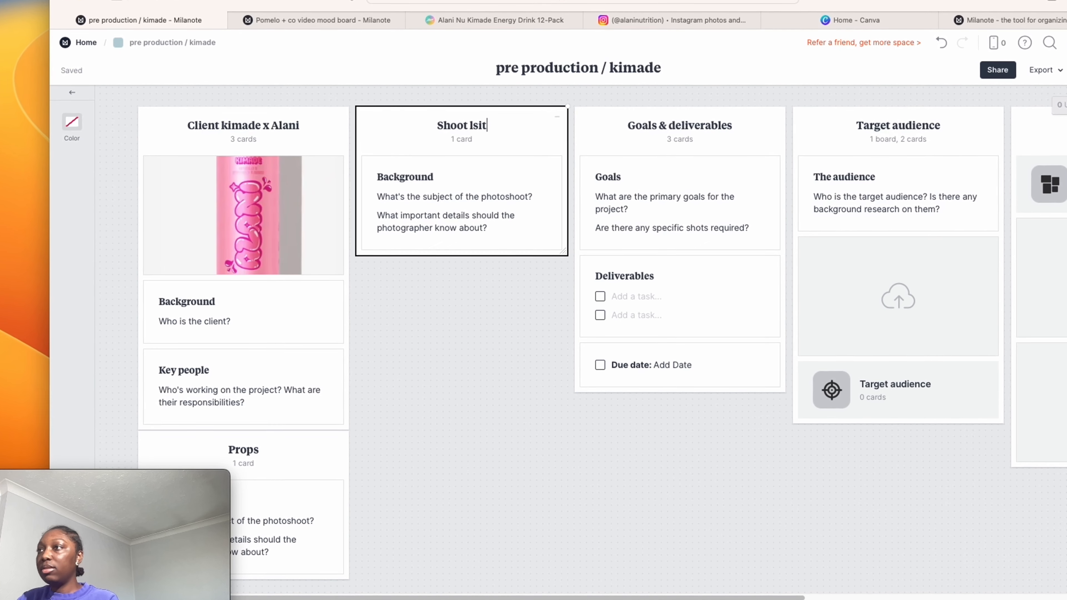
triple_click(475, 125)
type("Shoot details")
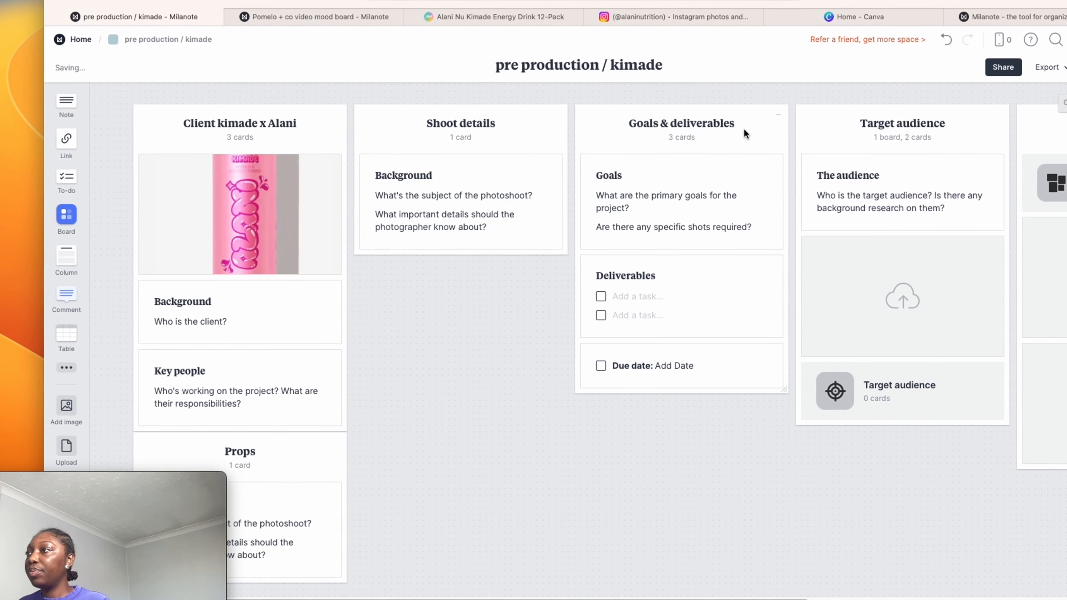
left_click_drag(743, 128, 621, 268)
Step: Replace the Shoot details card's text with "1x kimade x Alami" and "image showing the product for an e-commerce shot"
left_click(490, 227)
left_click_drag(490, 227, 375, 171)
type("1x kimade x Ala")
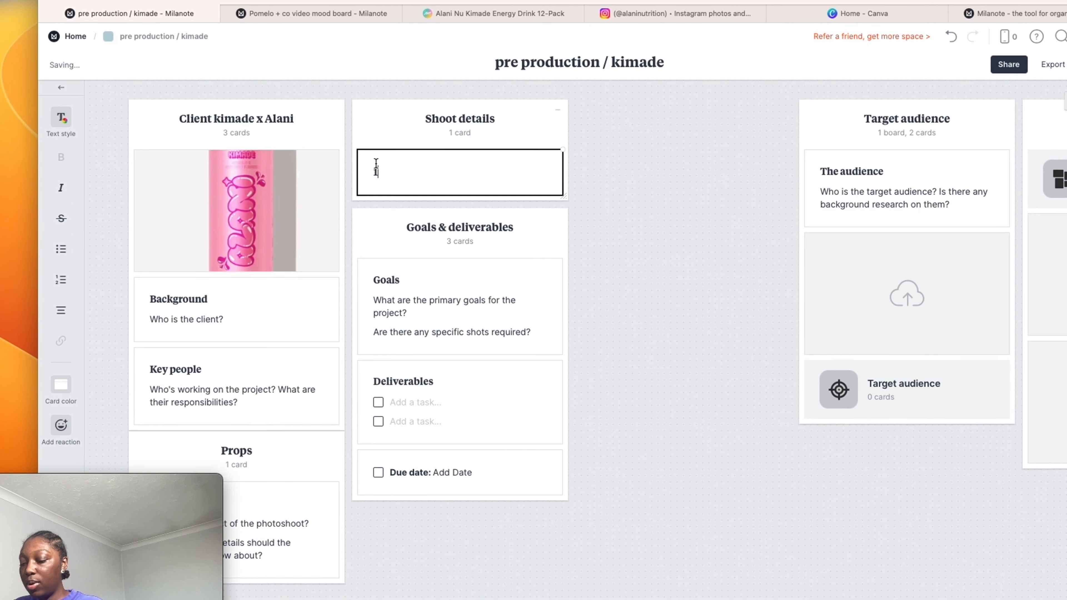
type("mi")
key("Return")
type("image highliting the")
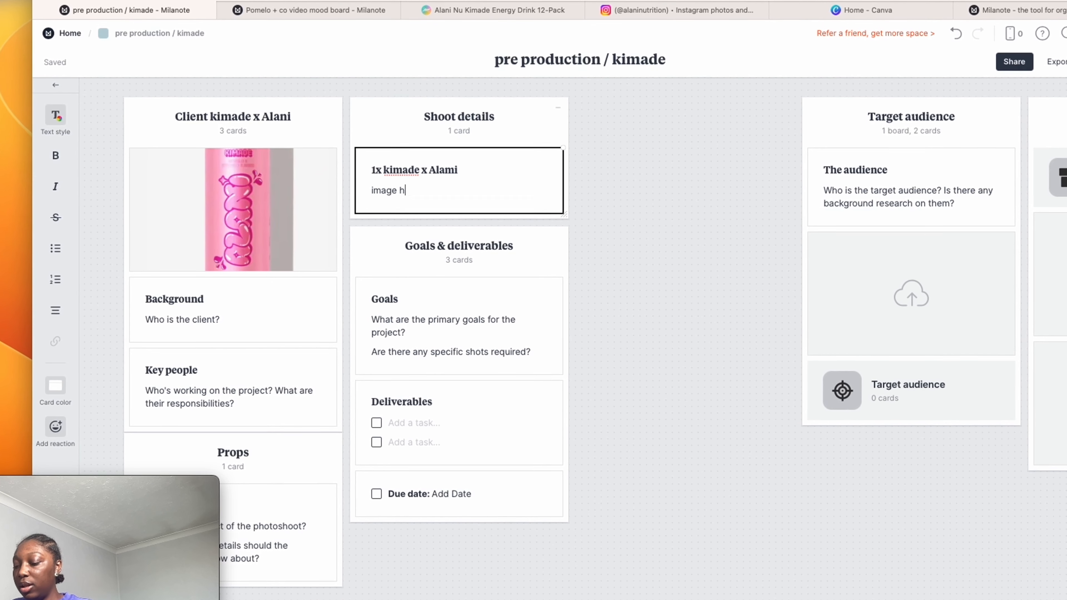
key("BackSpace")
key("BackSpace")
key("BackSpace")
key("BackSpace")
key("BackSpace")
key("BackSpace")
key("BackSpace")
key("BackSpace")
key("BackSpace")
key("BackSpace")
key("BackSpace")
key("BackSpace")
key("BackSpace")
key("BackSpace")
key("BackSpace")
type("showing the product for an e-commer")
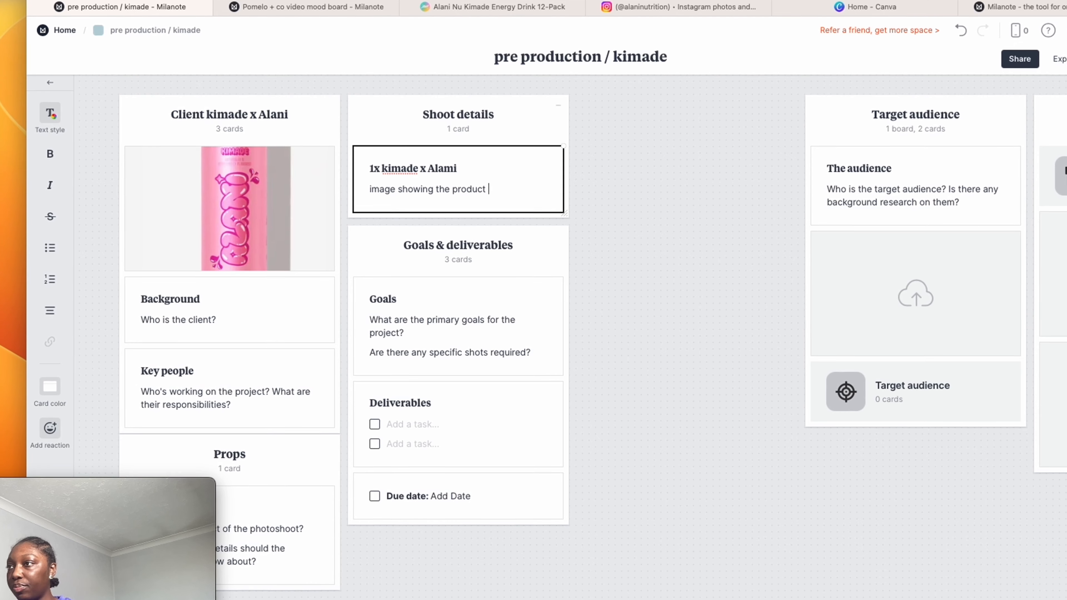
type("ce shot")
key("super+v")
key("super+z")
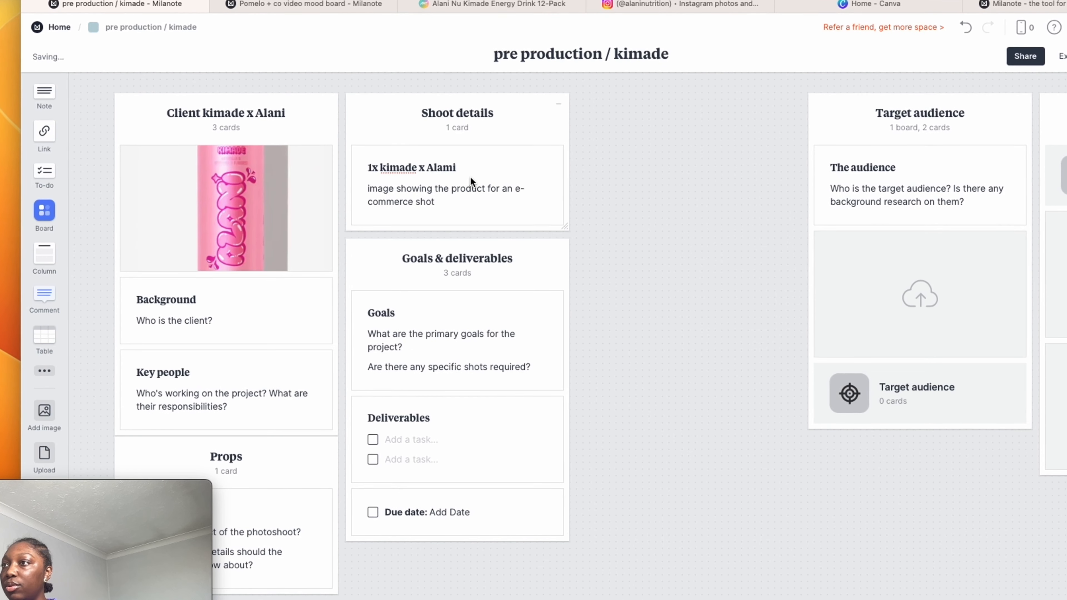
Step: Copy the Shoot details card's text over the template questions in the Goals card
left_click_drag(444, 203, 370, 168)
key("super+c")
left_click(532, 368)
left_click_drag(531, 369, 369, 312)
key("super+v")
Step: Replace the Shoot details card's text with the lines "start date", "end date:" and "deliverables sent by:"
left_click(463, 160)
key("super+a")
type("start date")
key("Return")
type("end date:")
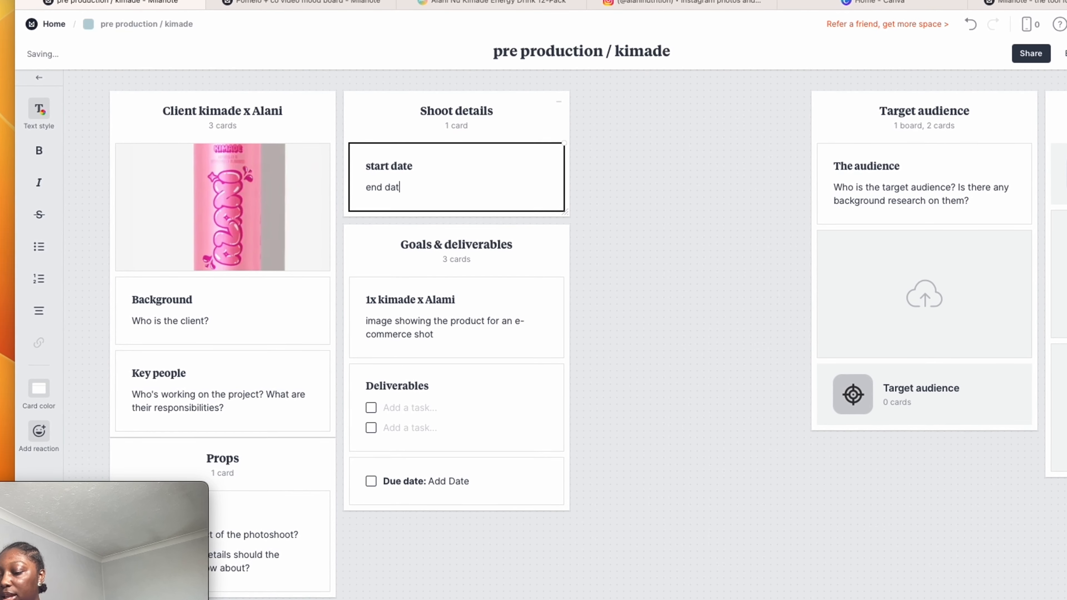
key("Return")
type("deliverables sent by:")
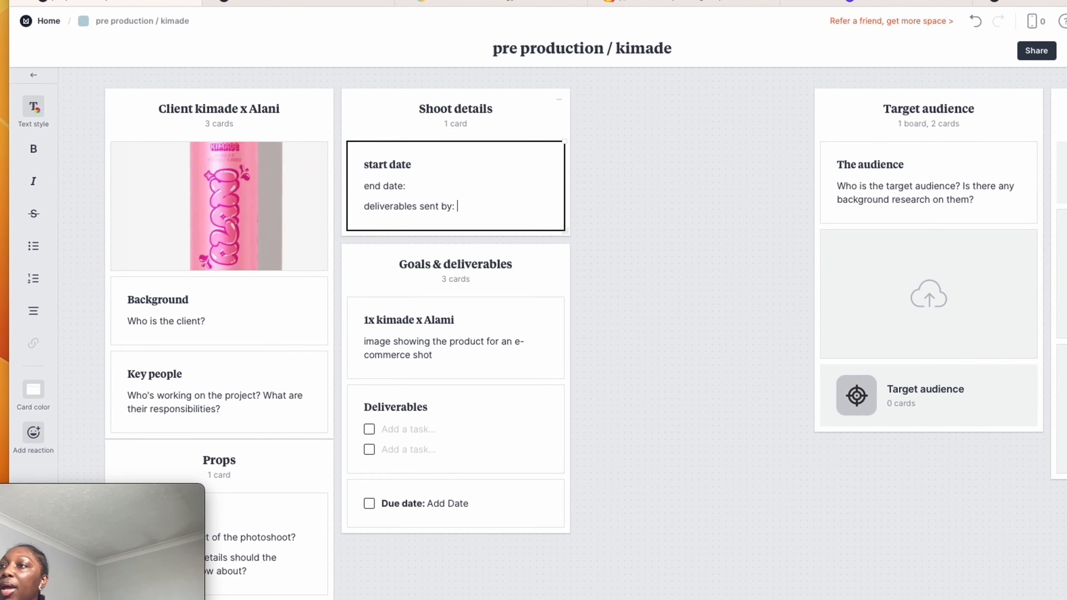
Step: Capitalize the first letters of the "End date:" and "Deliverables sent by:" lines in the Shoot details card
left_click(369, 187)
key("BackSpace")
type("E")
left_click(370, 206)
key("BackSpace")
type("D")
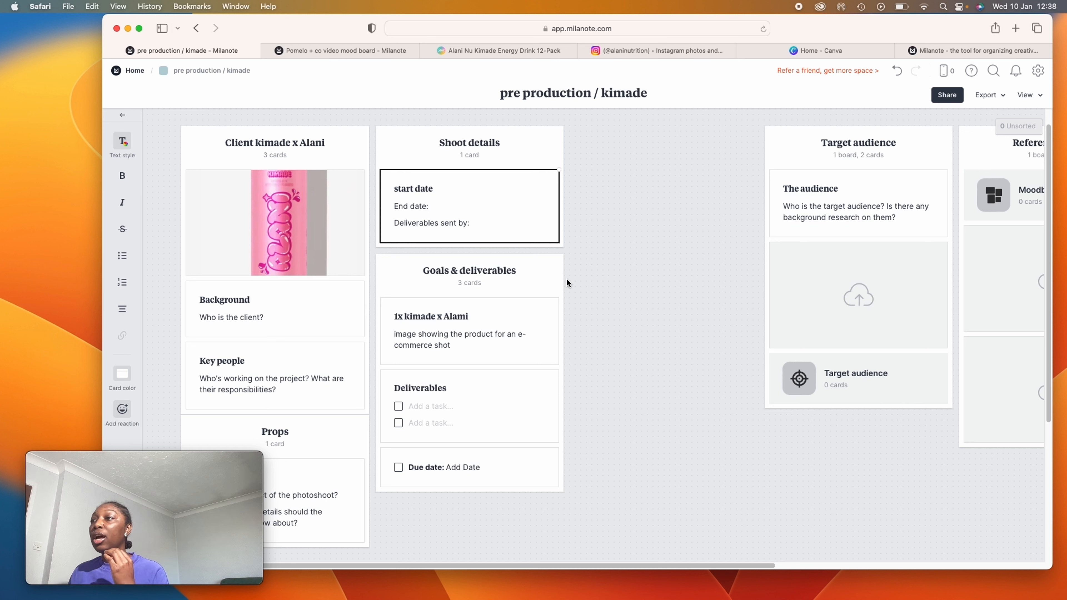
Step: Replace the Props card's template text with "white background", "water" and "fruits" on separate lines
scroll(603, 333, "down", 1)
left_click(494, 350)
scroll(483, 358, "down", 1)
left_click(429, 405)
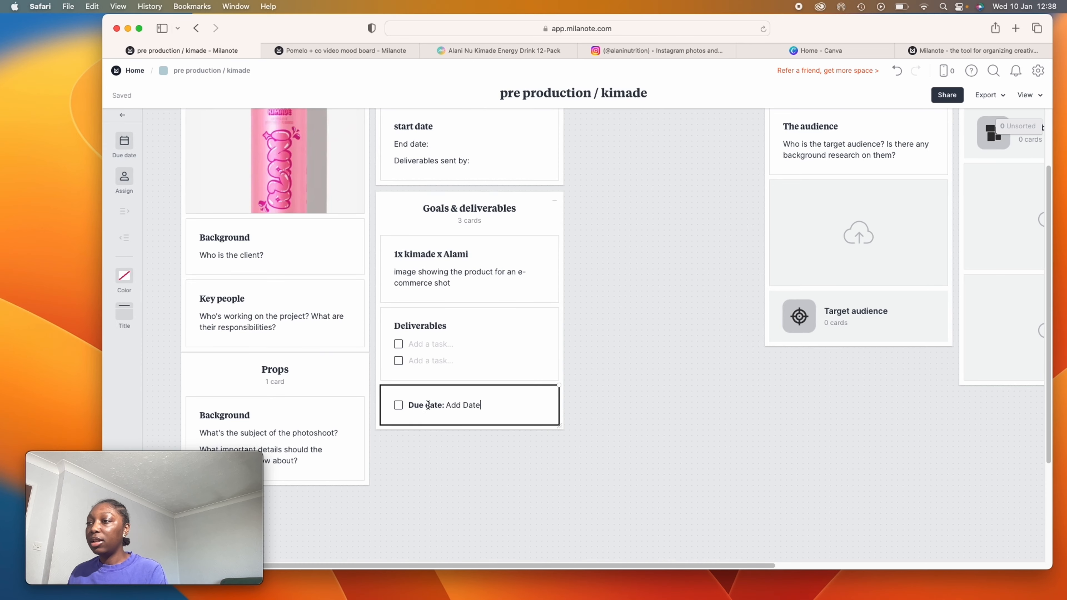
scroll(584, 390, "down", 3)
left_click(277, 332)
key("super+a")
key("BackSpace")
type("white background")
key("Return")
type("water")
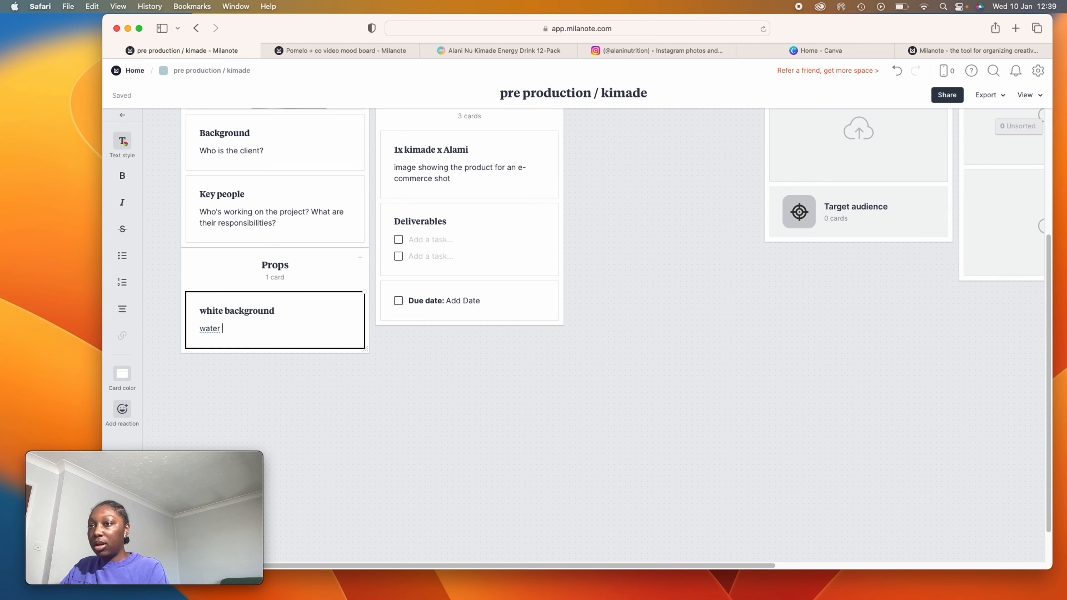
key("Return")
type("fruits")
key("Return")
key("Escape")
Step: Transfer the "1x kimade x Alami" and e-commerce shot text from the goals card into the Deliverables checklist as two tasks
scroll(306, 348, "up", 3)
scroll(307, 344, "up", 2)
left_click_drag(532, 566, 646, 566)
left_click(269, 370)
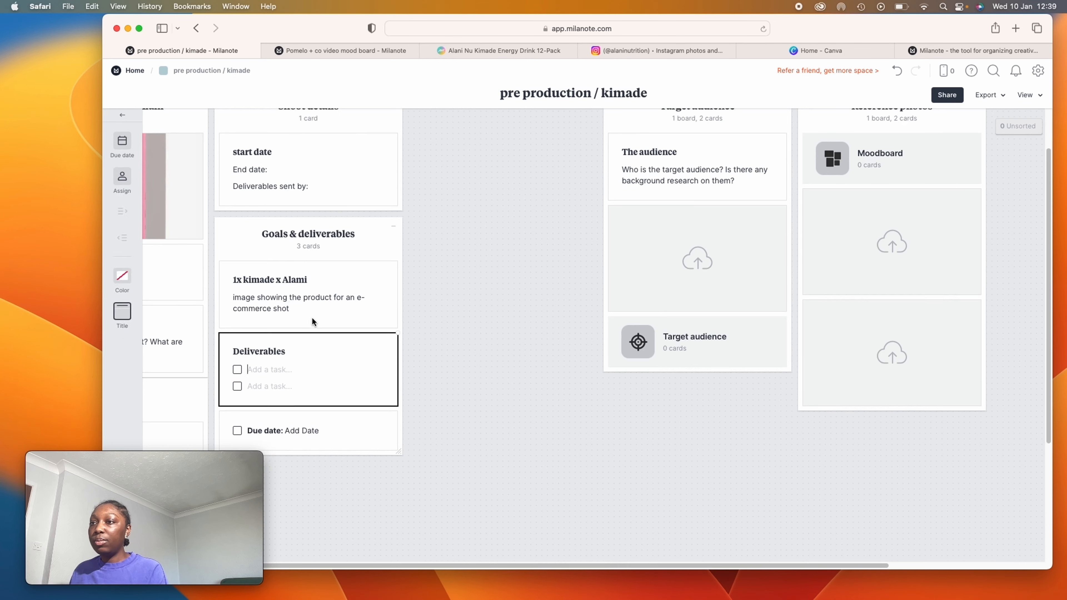
left_click(269, 371)
left_click_drag(290, 309, 233, 279)
key("super+v")
Step: Fill the goals card with "that the goal for this project is to show the drink in a natural ecomme state and highlight the product so it stands out"
type("that the goal for this project is to show the")
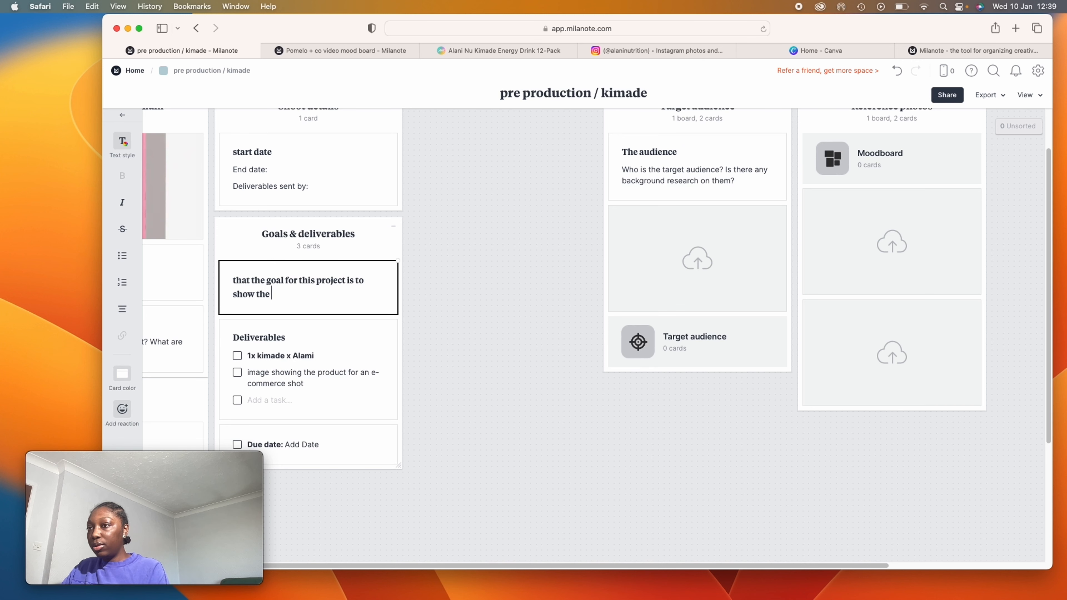
type(" drink in a natural ecomme state and highlight the product so it")
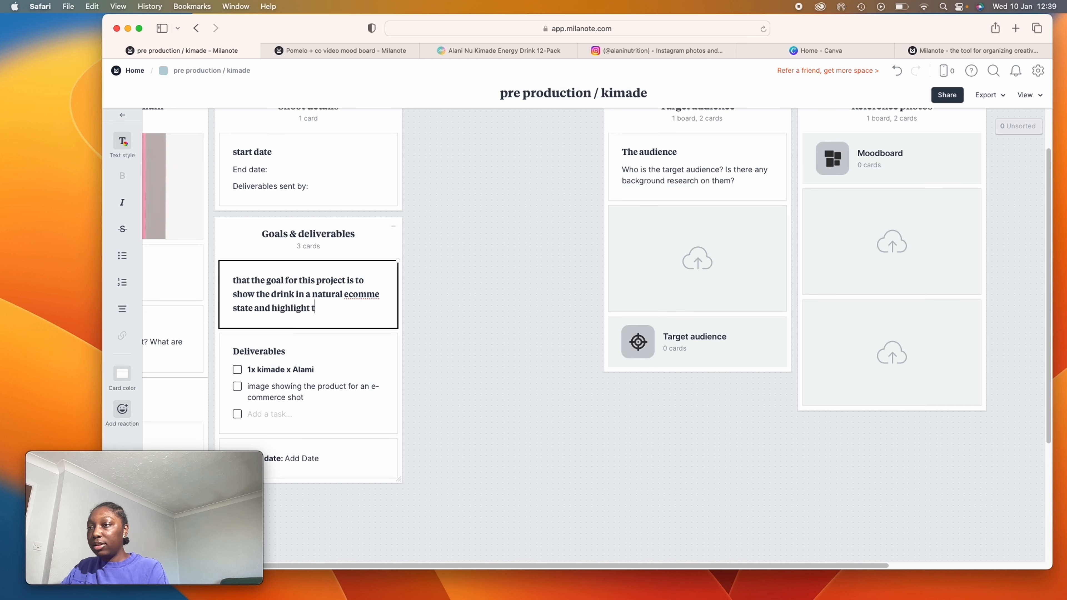
type(" stands out")
Step: Move the Target audience column next to the Shoot details column
left_click(506, 350)
scroll(398, 374, "right", 3)
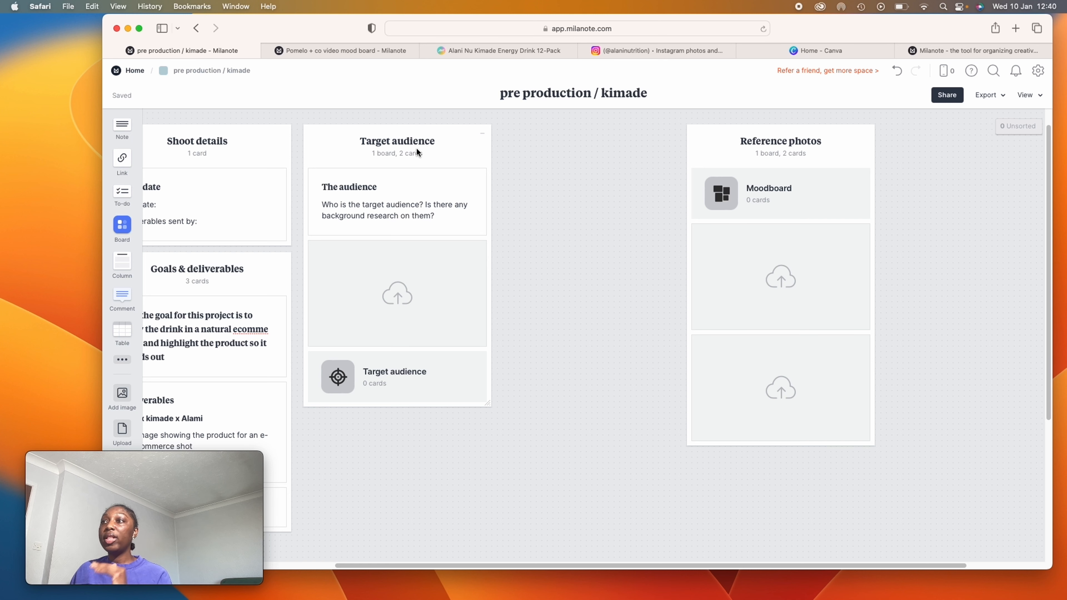
Step: Examine the Pomelo + co video mood board, from its overall layout to the Products Included and Shot list columns
left_click(376, 50)
scroll(488, 194, "down", 3)
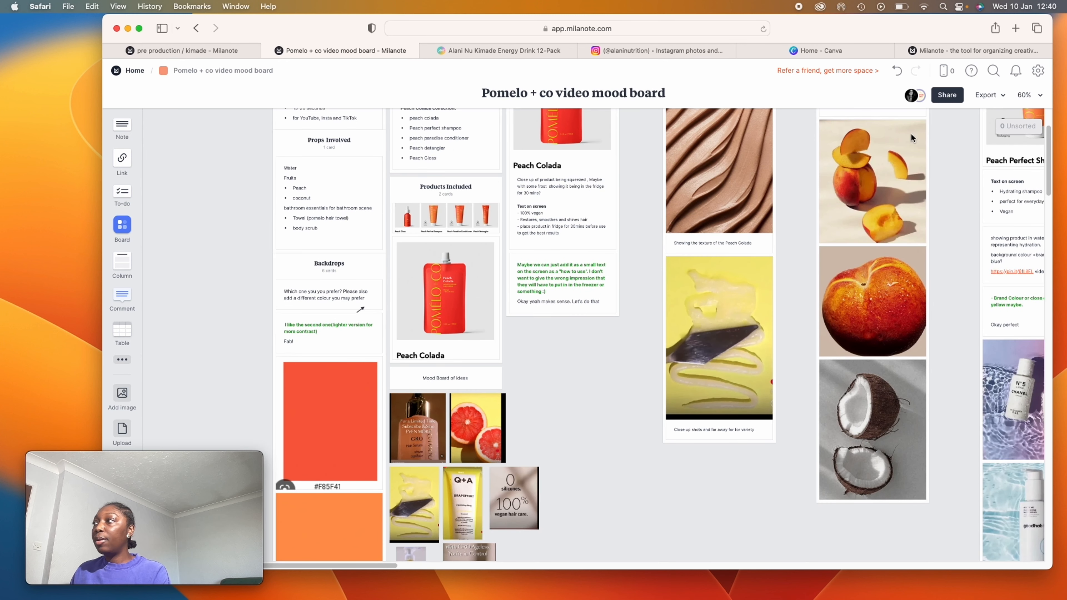
left_click(1038, 96)
left_click_drag(960, 161, 890, 160)
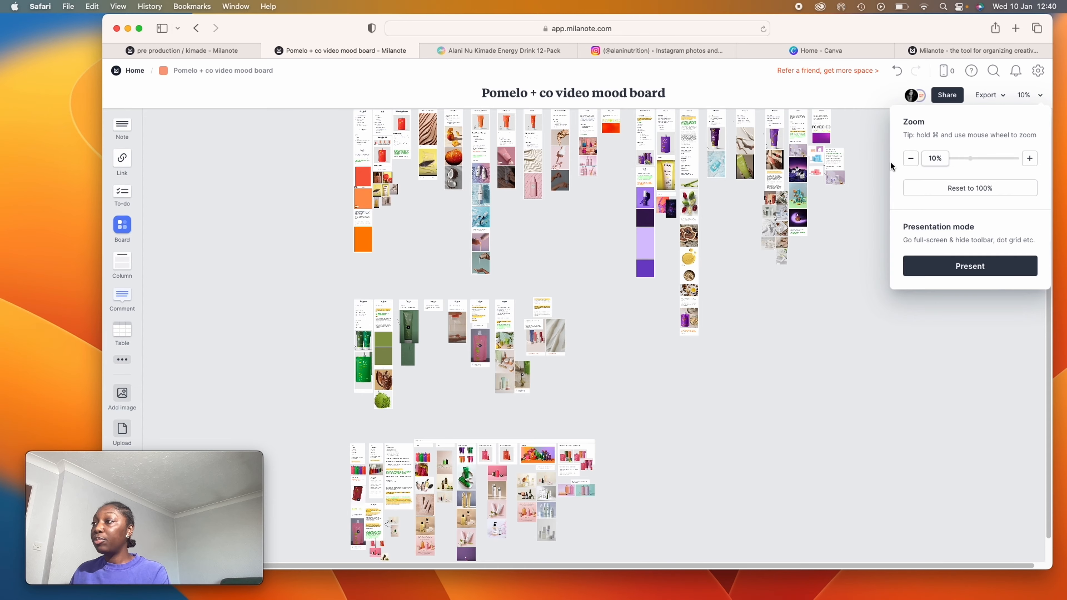
left_click_drag(934, 165, 991, 161)
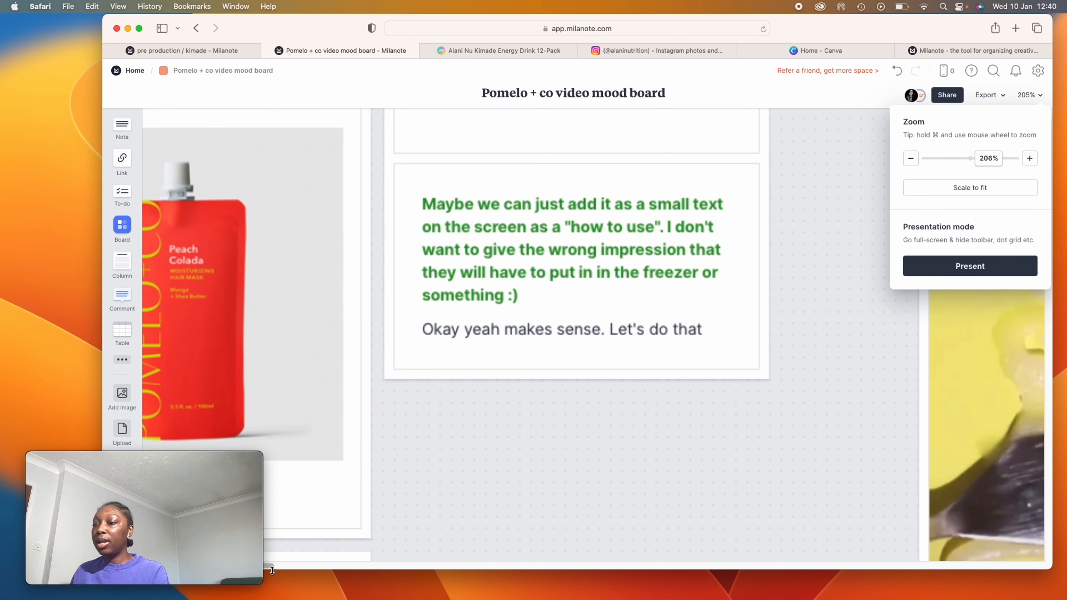
left_click_drag(270, 566, 257, 566)
scroll(476, 369, "up", 10)
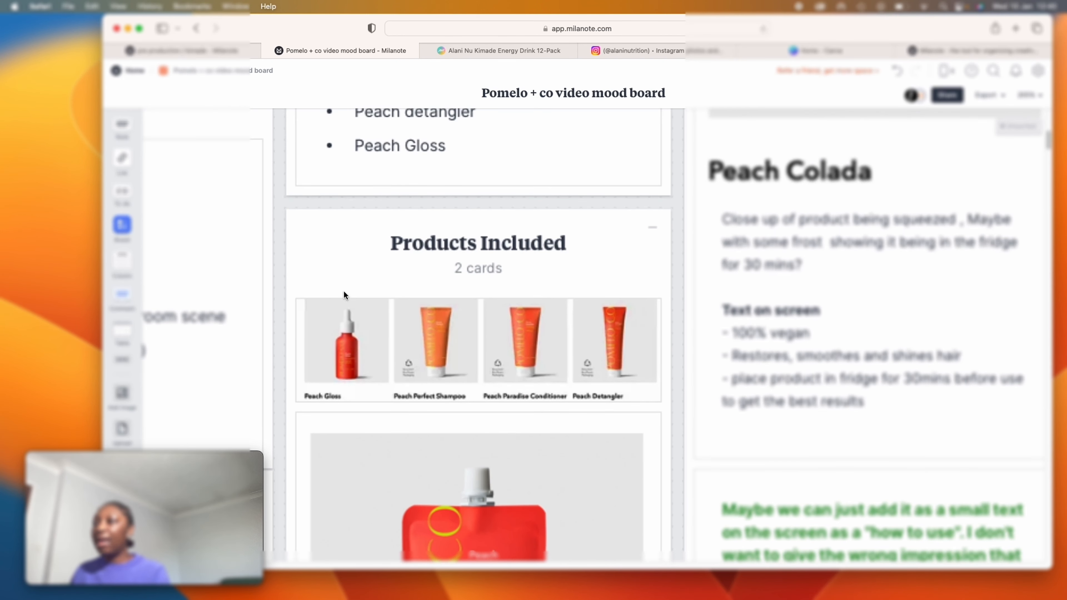
mouse_move(312, 257)
left_mouse_down()
mouse_move(522, 337)
mouse_move(319, 253)
left_mouse_up()
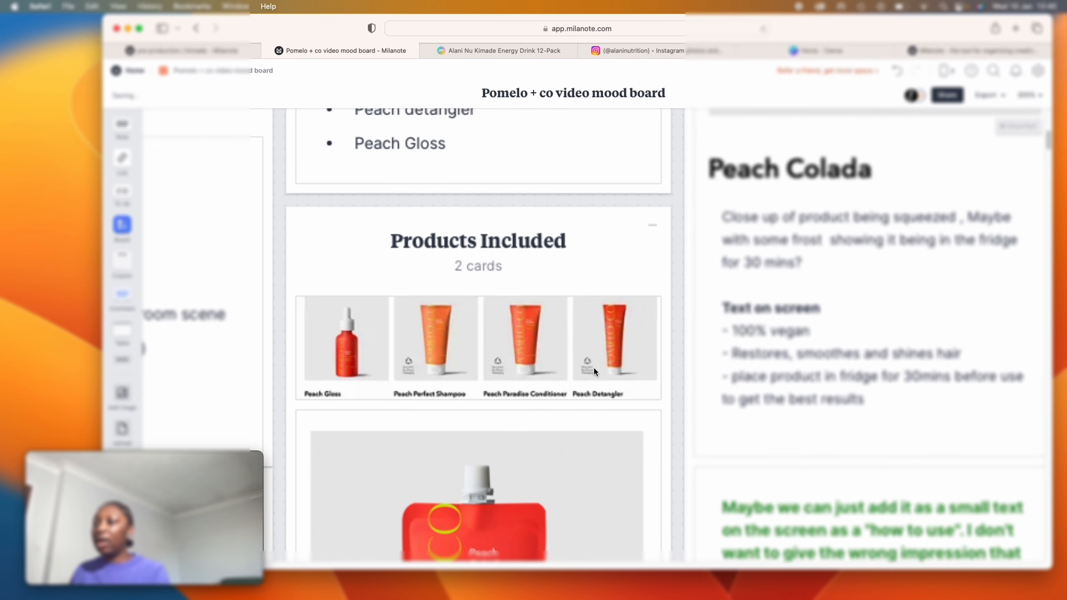
scroll(642, 337, "down", 20)
scroll(499, 383, "up", 20)
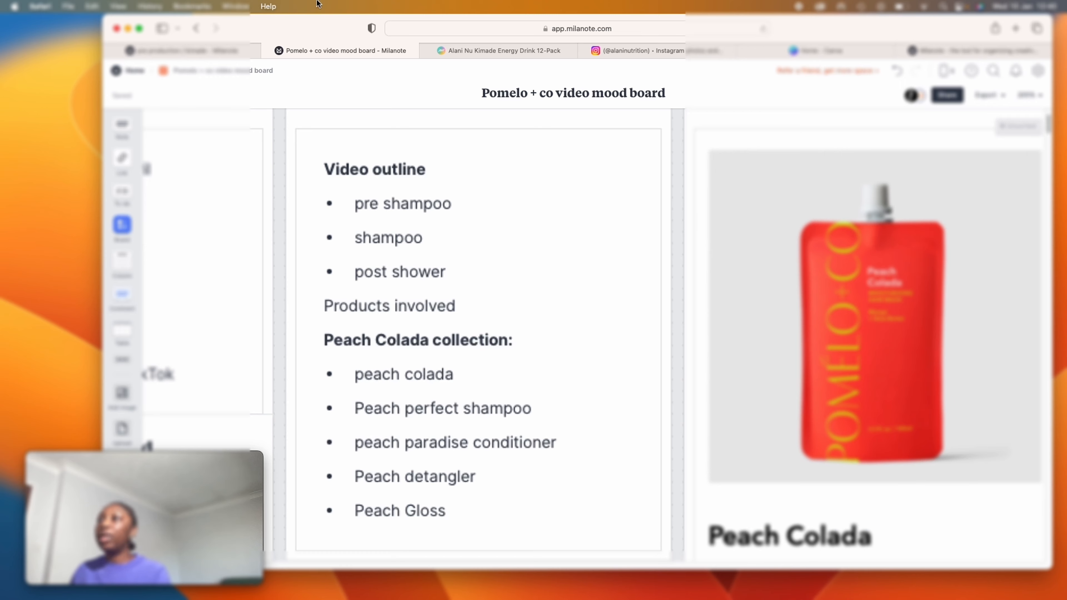
Step: Return to the pre production / kimade board and retitle the Target audience column as "Products included"
left_click(200, 47)
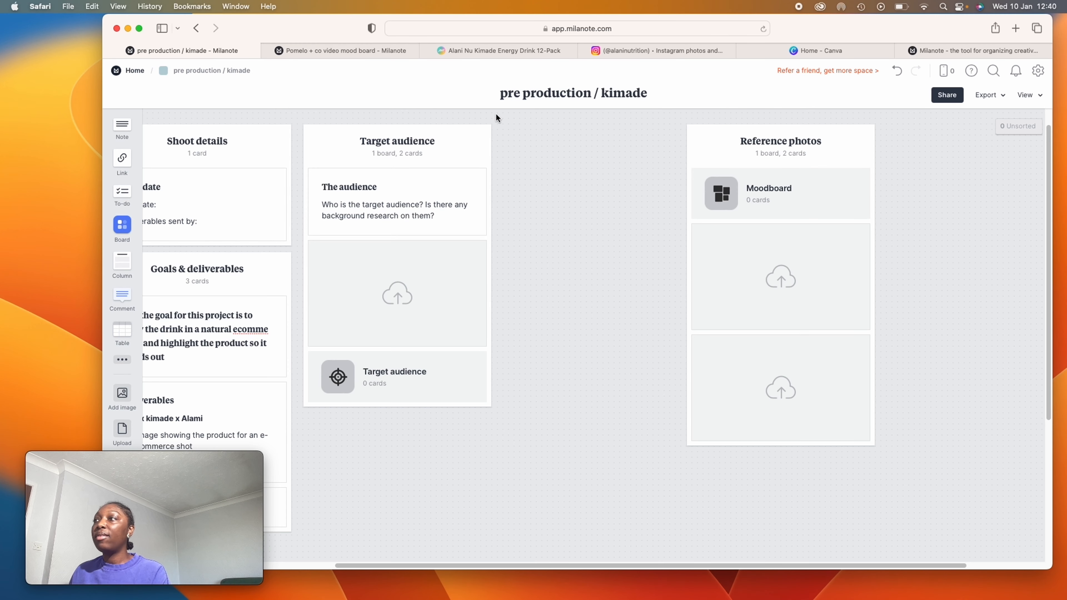
double_click(379, 141)
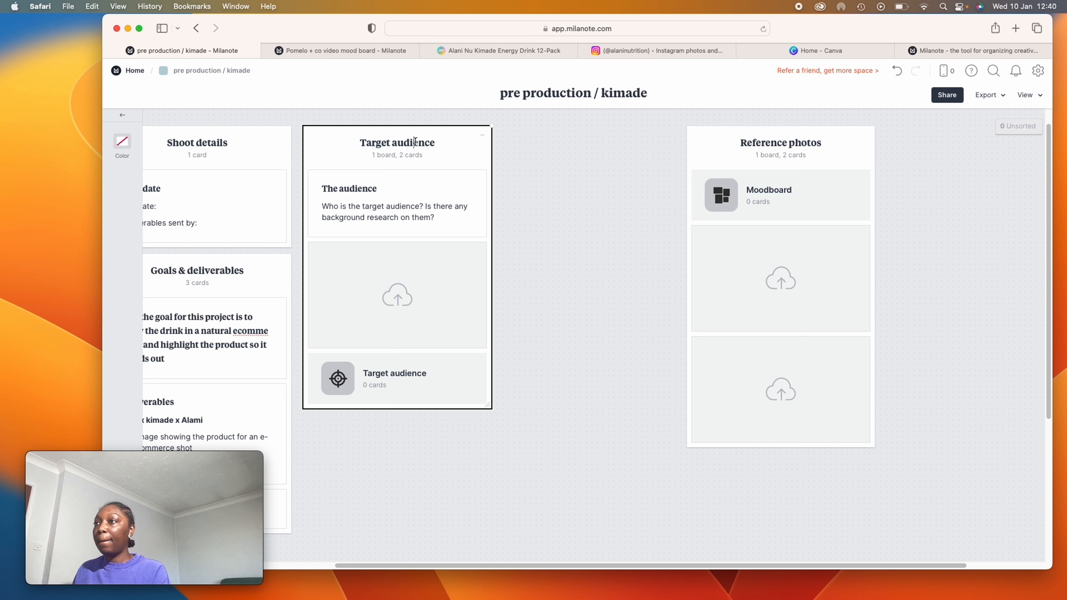
type("ppRODU")
key("BackSpace")
key("BackSpace")
key("BackSpace")
key("BackSpace")
key("BackSpace")
key("BackSpace")
type("p")
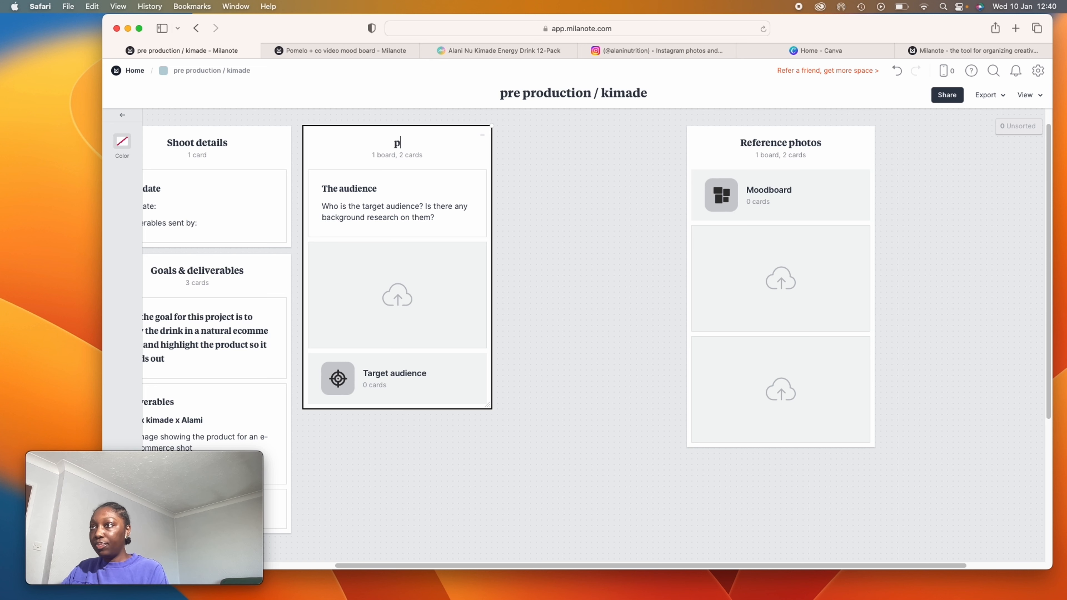
type("roducts included")
Step: Replace the audience card's text in the Products included column with a single bullet point reading "Kimade"
double_click(436, 219)
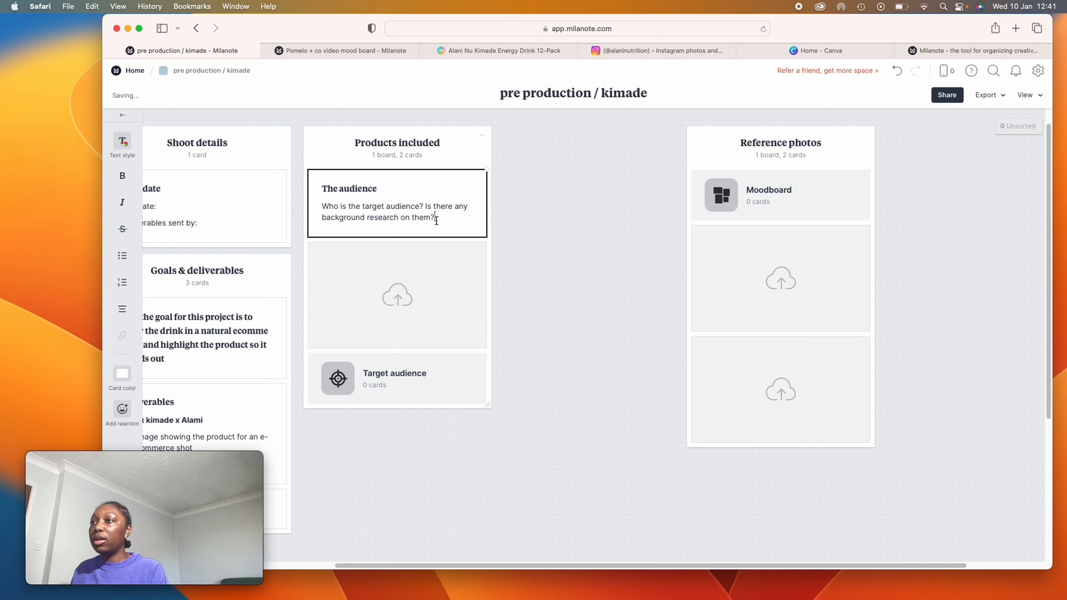
key("super+a")
key("BackSpace")
type(". ")
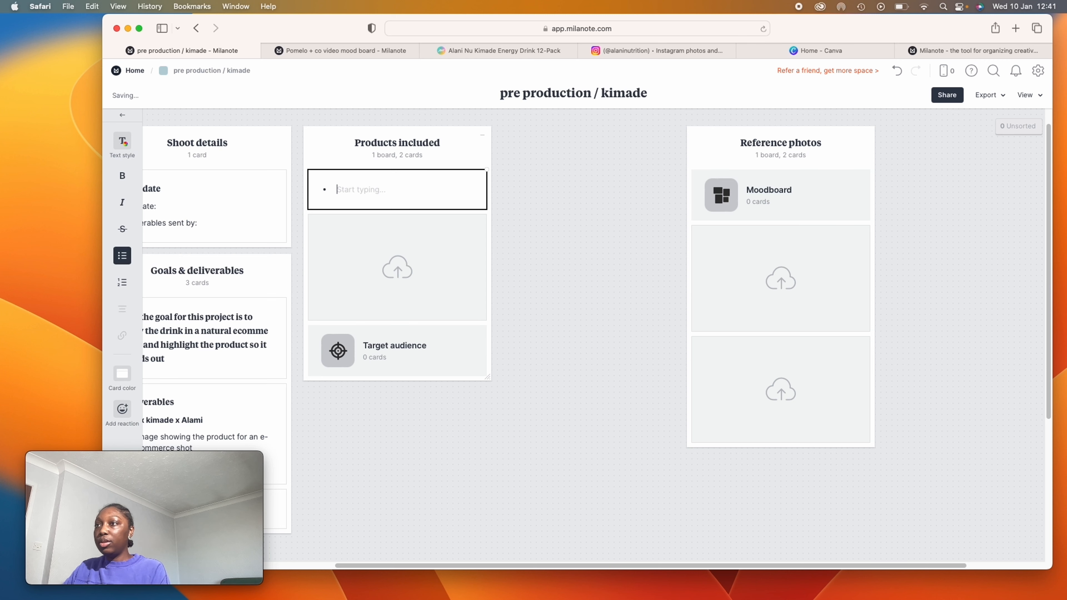
type("Kimade")
key("BackSpace")
key("BackSpace")
key("BackSpace")
key("BackSpace")
key("BackSpace")
type("imade")
key("Return")
type("to")
key("BackSpace")
key("BackSpace")
key("BackSpace")
key("BackSpace")
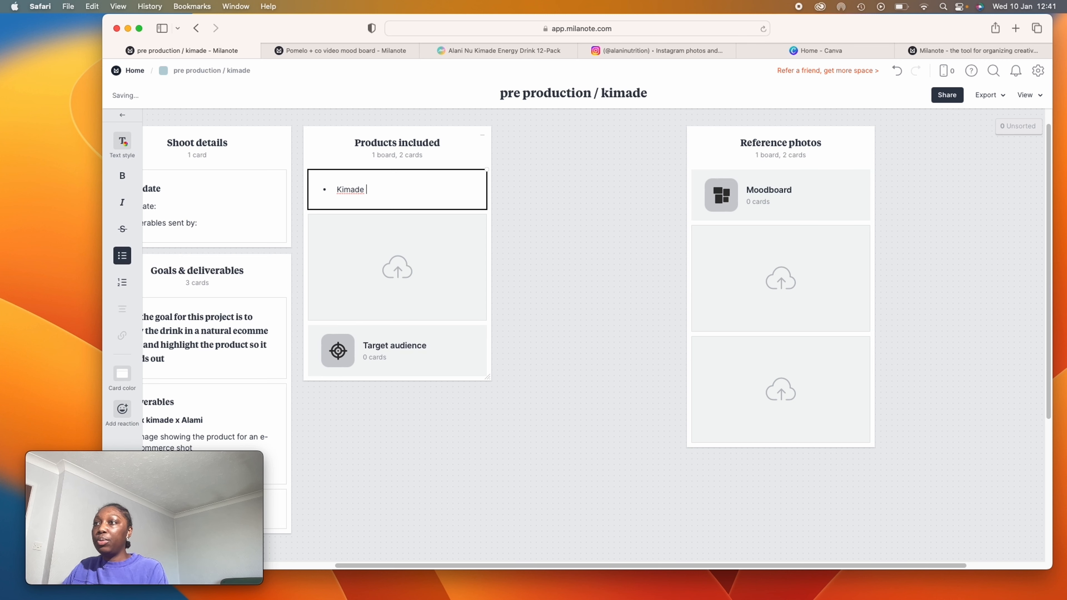
Step: Place the product screenshot in the Products included column's image placeholder
left_click(559, 320)
scroll(559, 320, "down", 1)
left_click_drag(920, 343, 398, 256)
scroll(422, 299, "down", 2)
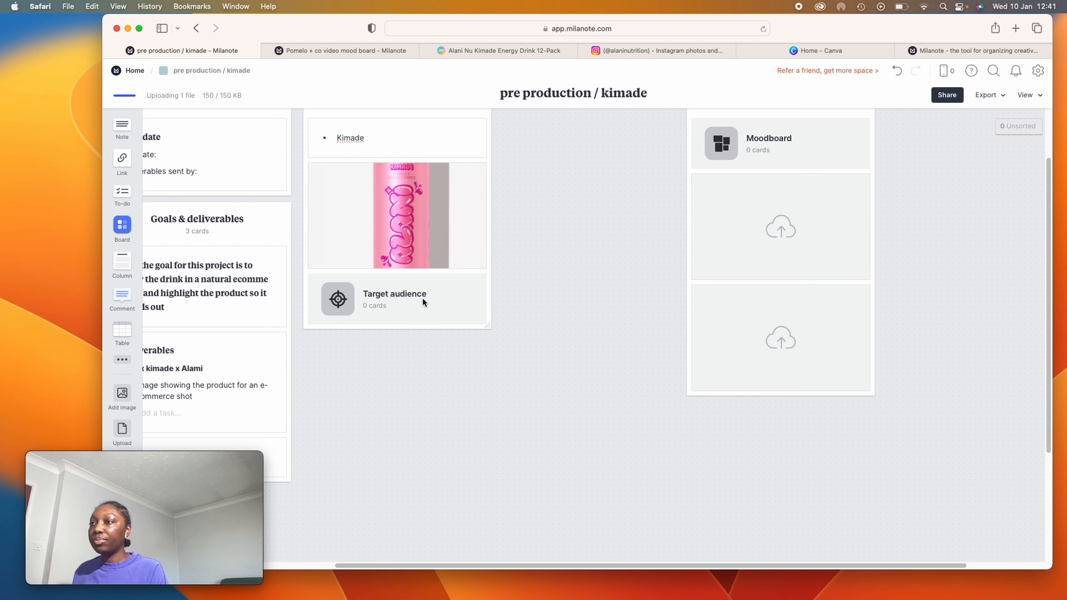
Step: Move the Target audience board into the Client kimade x Alani column, between the Background and Key people cards
left_click(422, 295)
scroll(482, 415, "left", 6)
left_click_drag(669, 282, 212, 280)
scroll(230, 214, "up", 2)
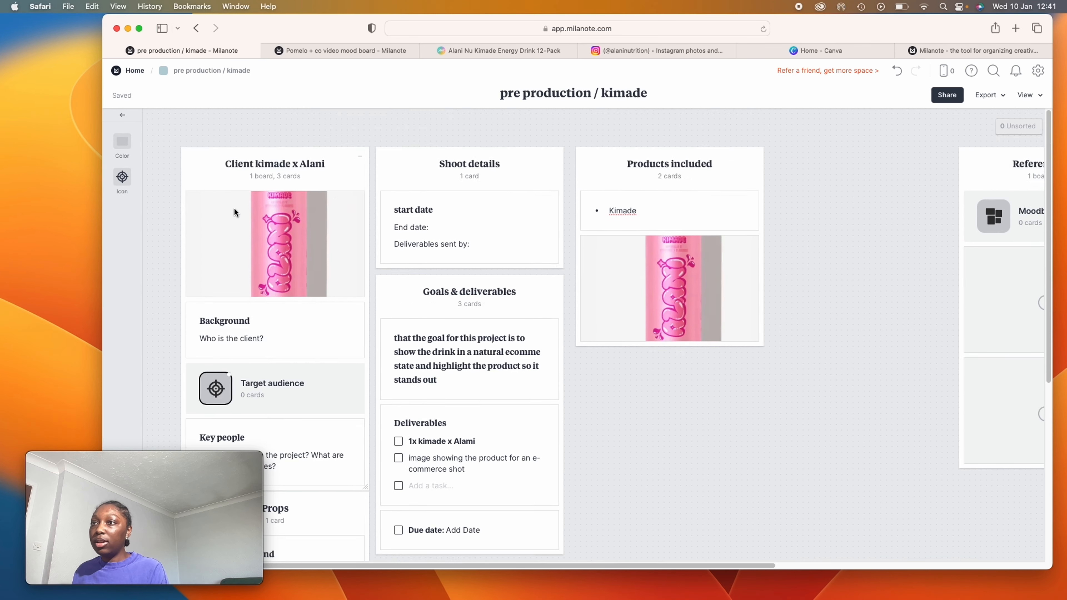
Step: Move the Reference photos column next to the Products included column
scroll(311, 274, "down", 6)
scroll(369, 284, "up", 7)
scroll(370, 285, "right", 5)
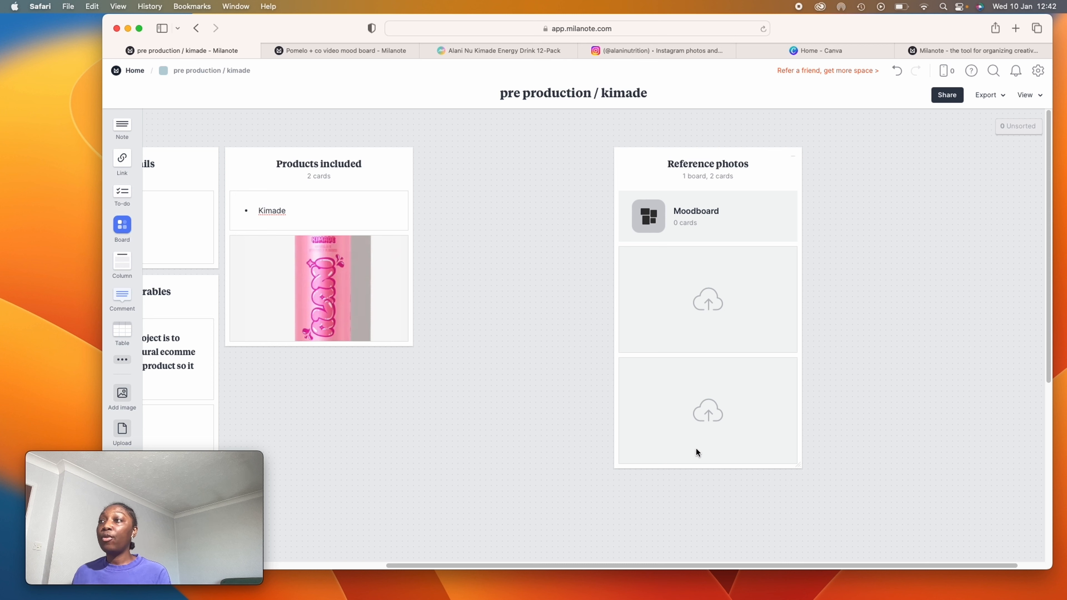
left_click_drag(764, 156, 574, 155)
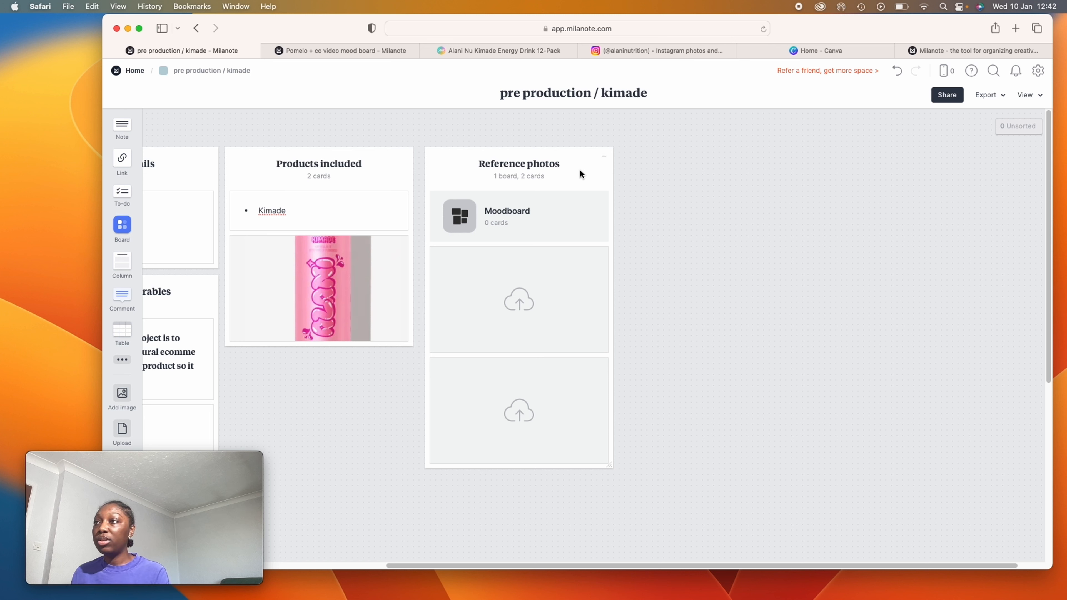
Step: Delete both empty image placeholders and the Moodboard board from the Reference photos column
left_click(562, 212)
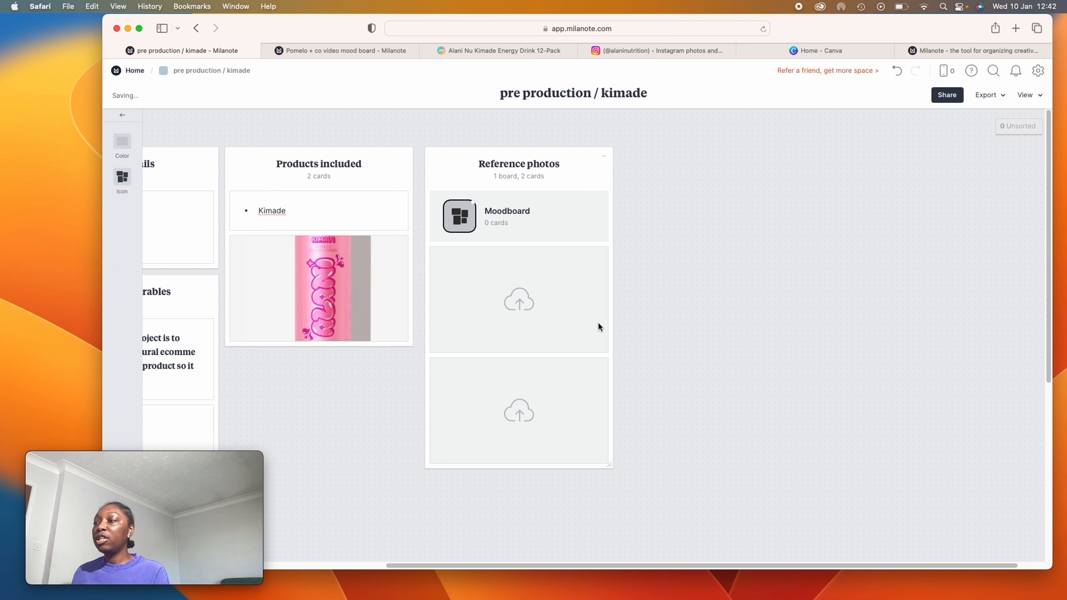
left_click(569, 313)
right_click(578, 313)
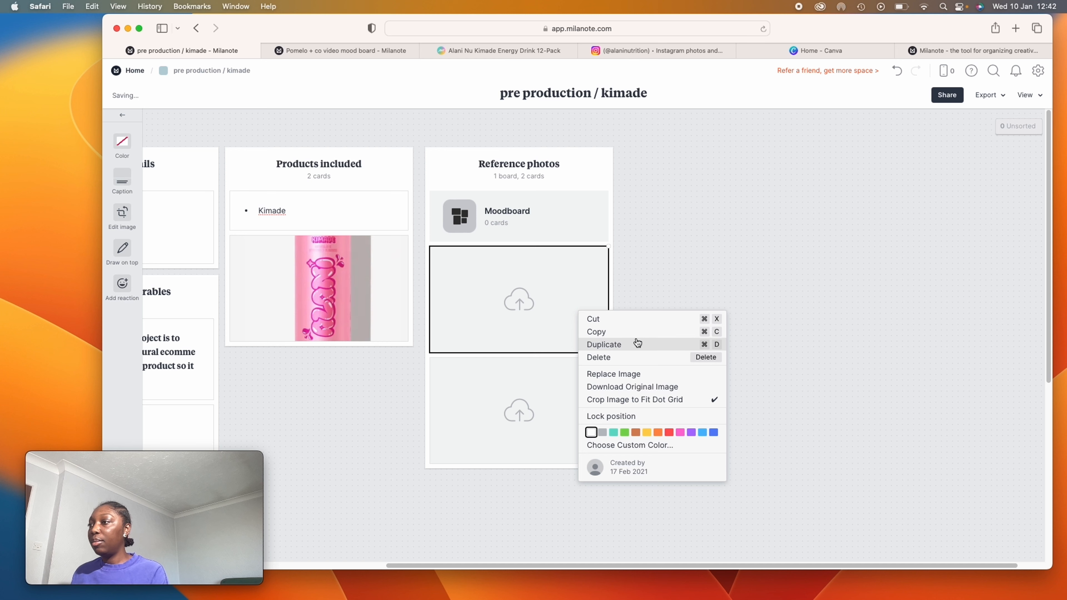
left_click(633, 357)
right_click(561, 305)
left_click(612, 358)
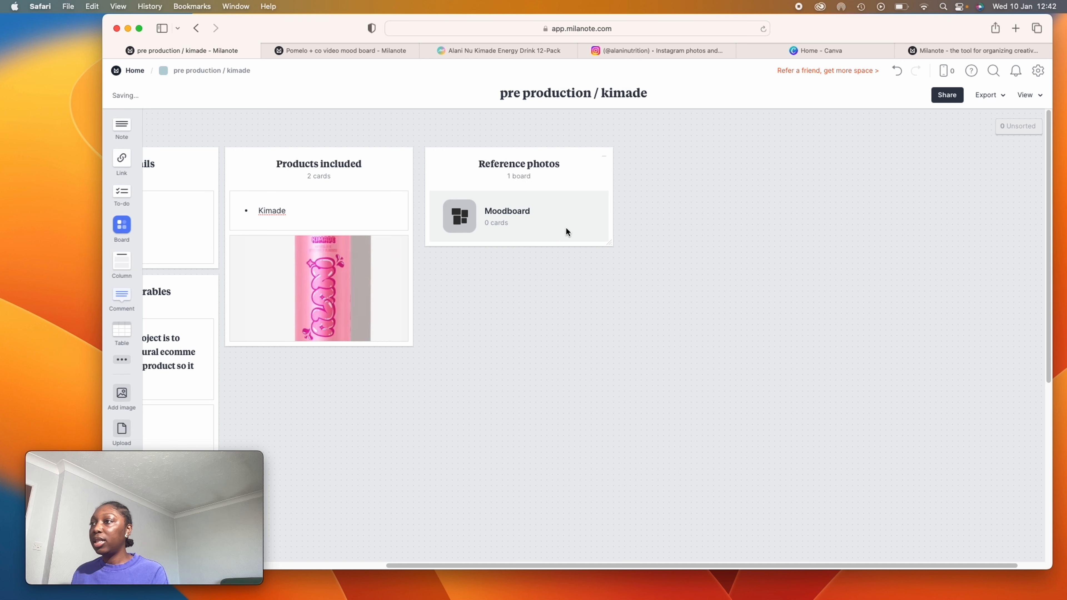
right_click(566, 231)
left_click(610, 290)
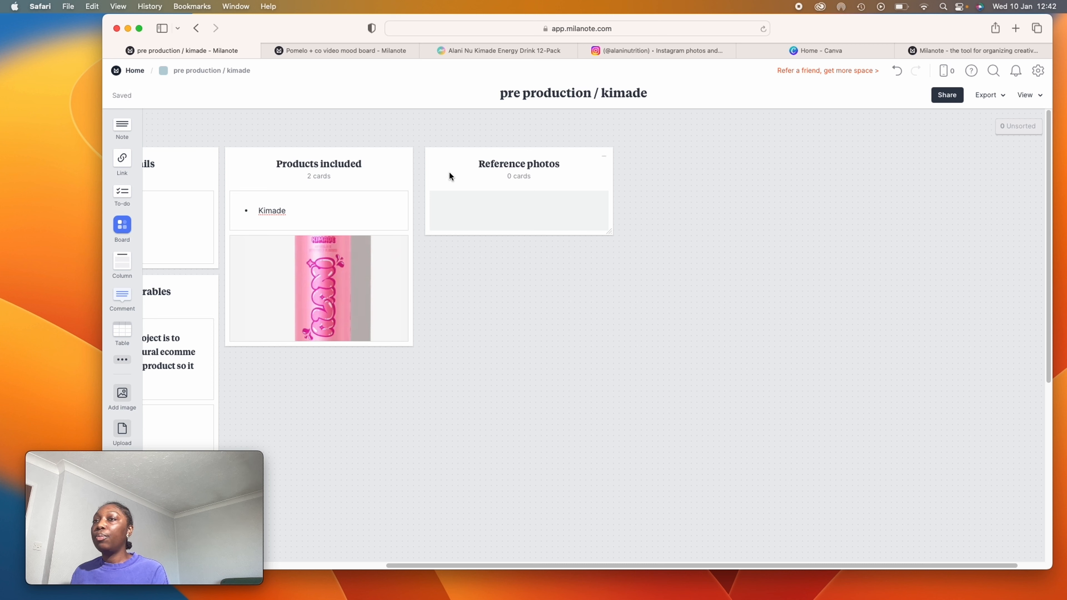
Step: Add an empty note to the Reference photos column and rename the column "shoot 1"
left_click_drag(123, 126, 446, 209)
left_click(509, 172)
left_click(512, 166)
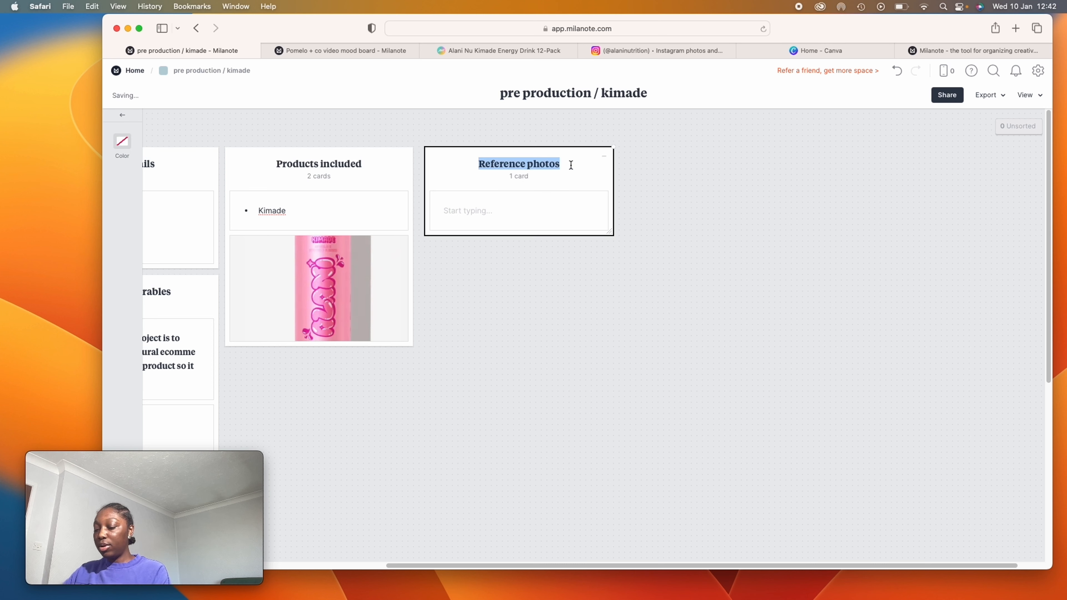
type("shoot 1")
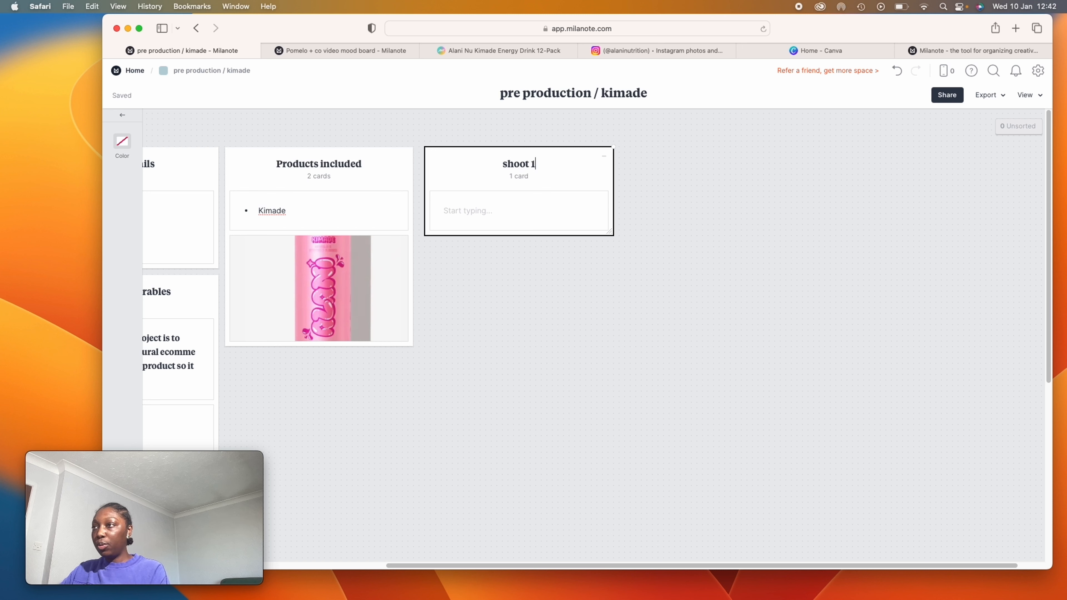
Step: Fill the note in the shoot 1 column with "For this shot we are capturing a simple e-commerce image"
left_click(520, 212)
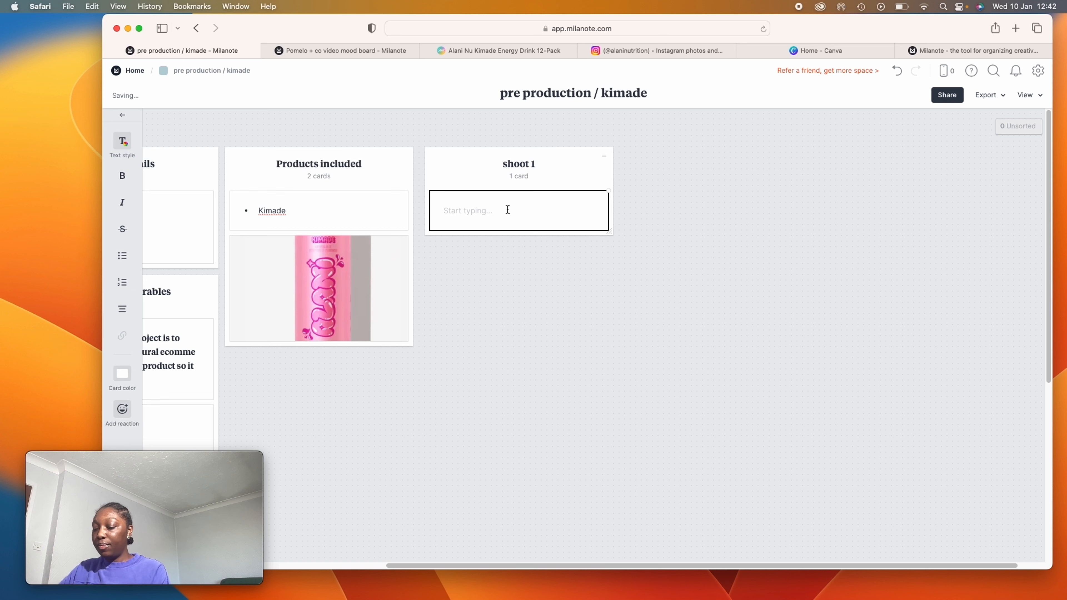
type("for th")
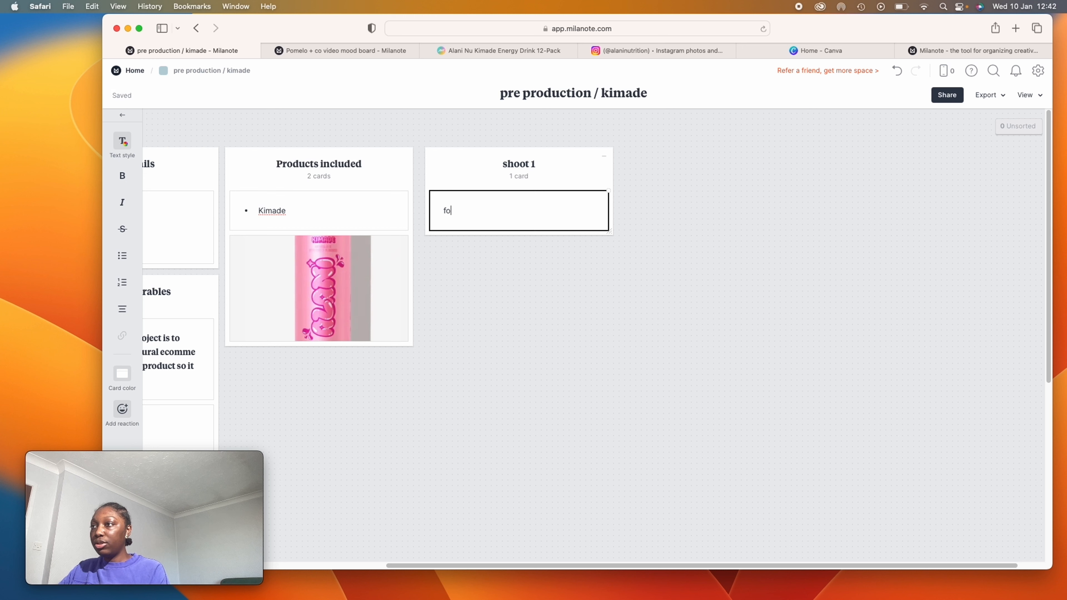
key("BackSpace")
key("BackSpace")
type("For this")
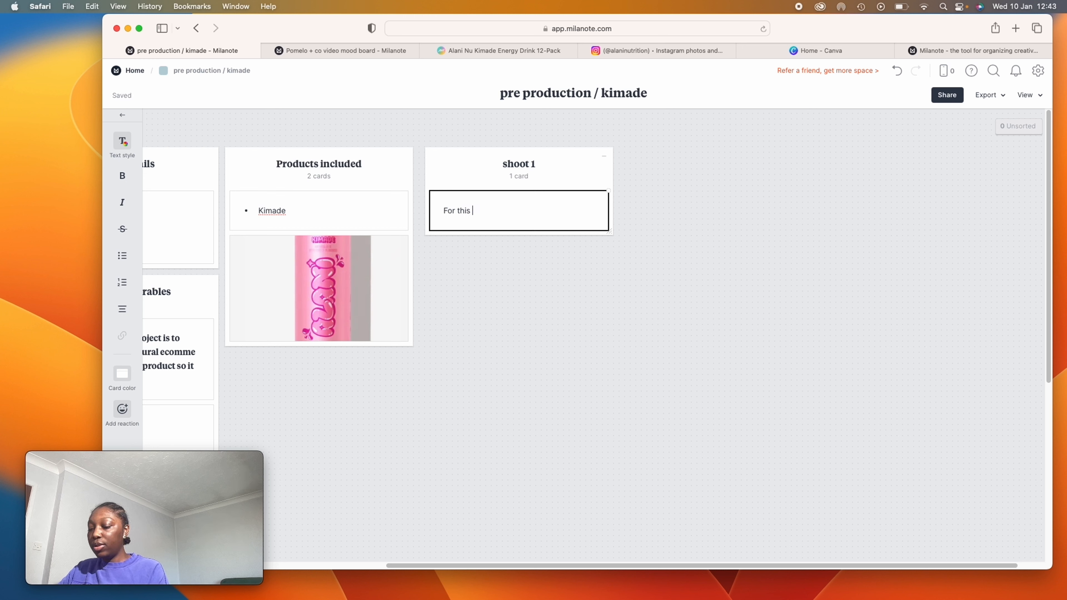
type(" shot we are capturing a s")
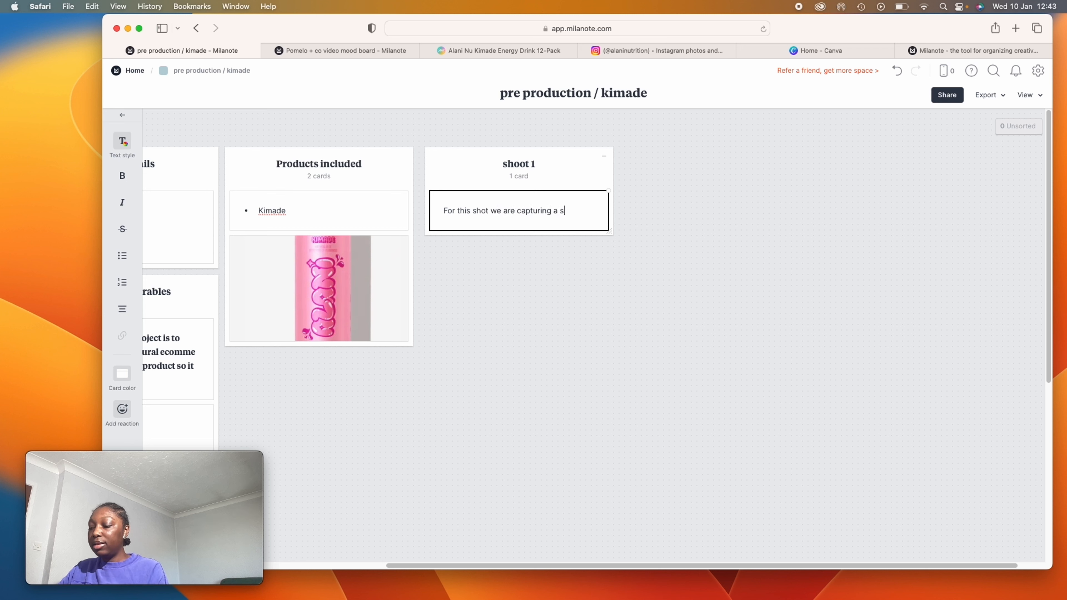
type("imple ecommerce")
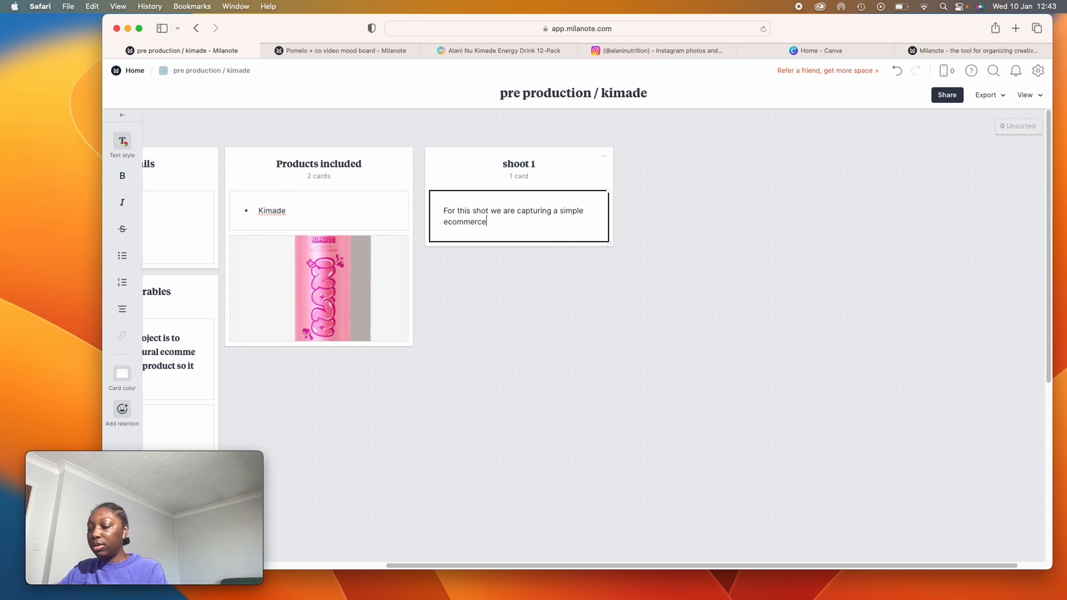
type(" image")
left_click(587, 270)
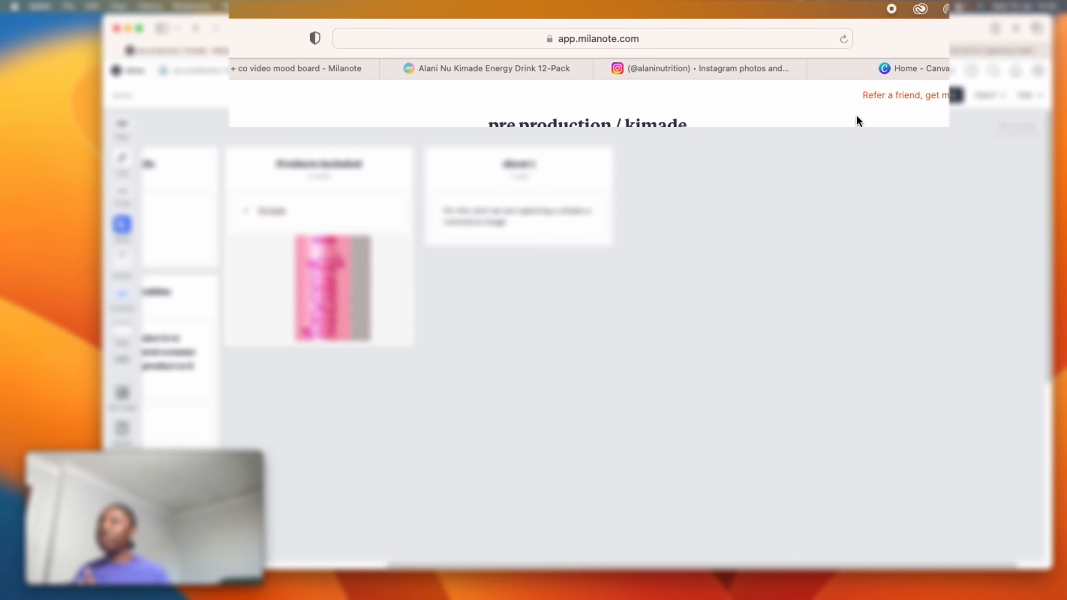
Step: Open Pinterest in a new browser tab
key("super+t")
type("pin")
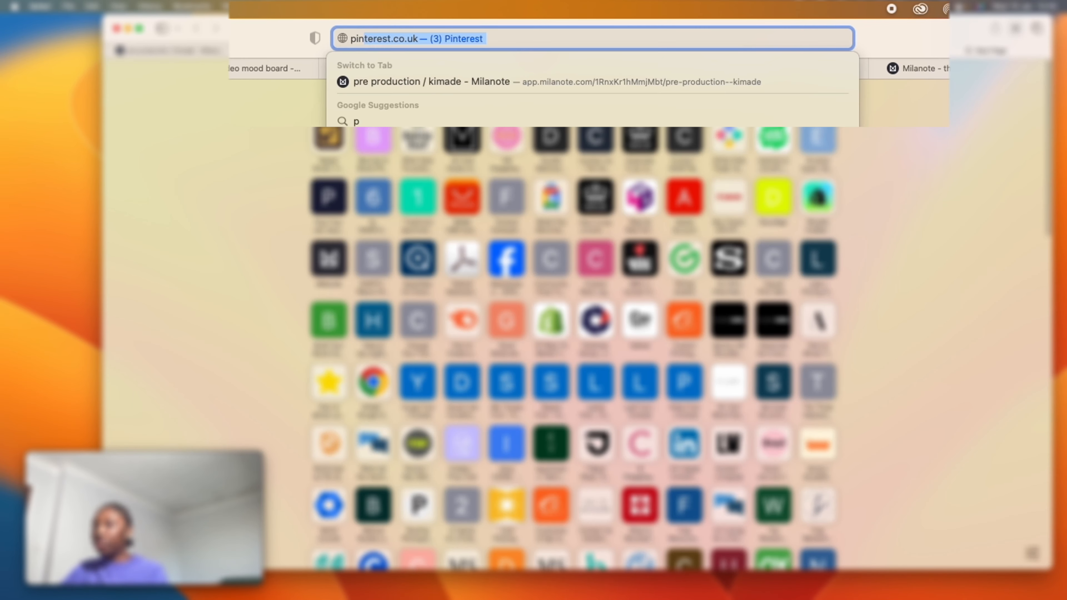
key("Return")
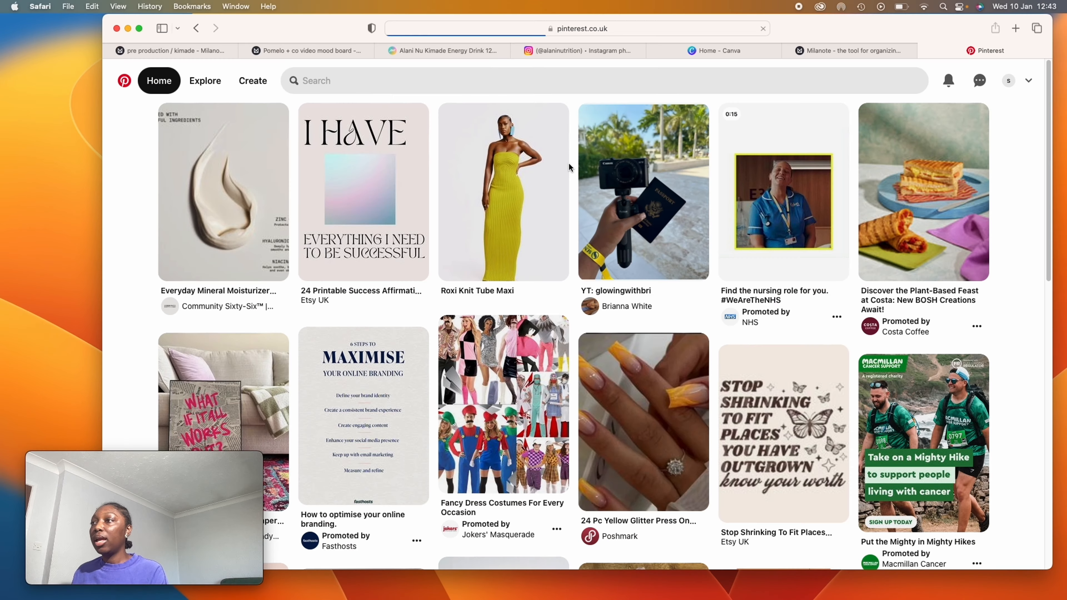
Step: Search Pinterest for energy drink product photography pins
left_click(459, 79)
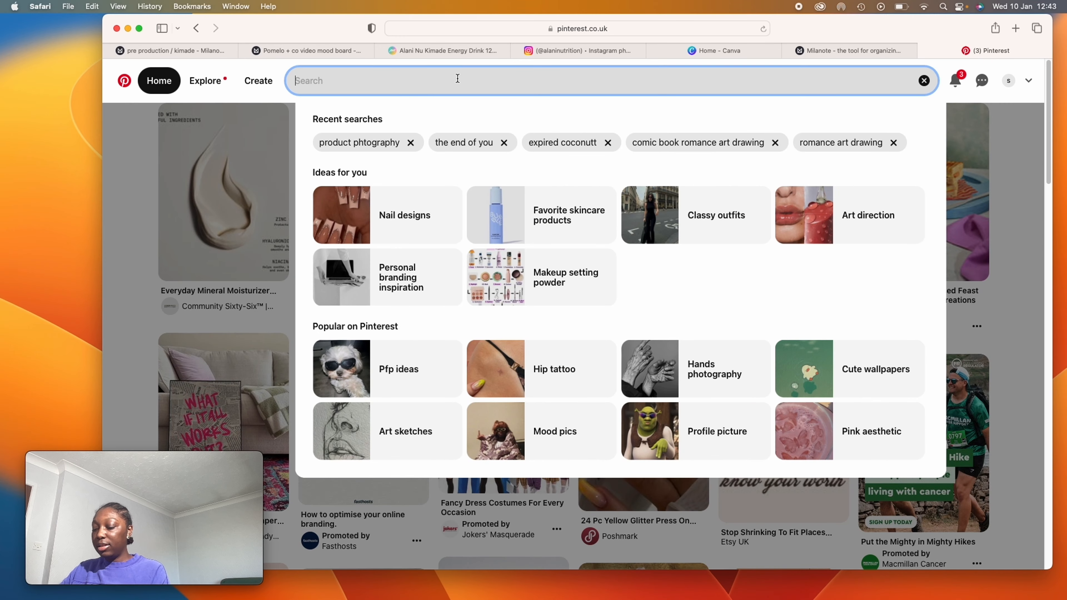
type("ene")
key("BackSpace")
key("BackSpace")
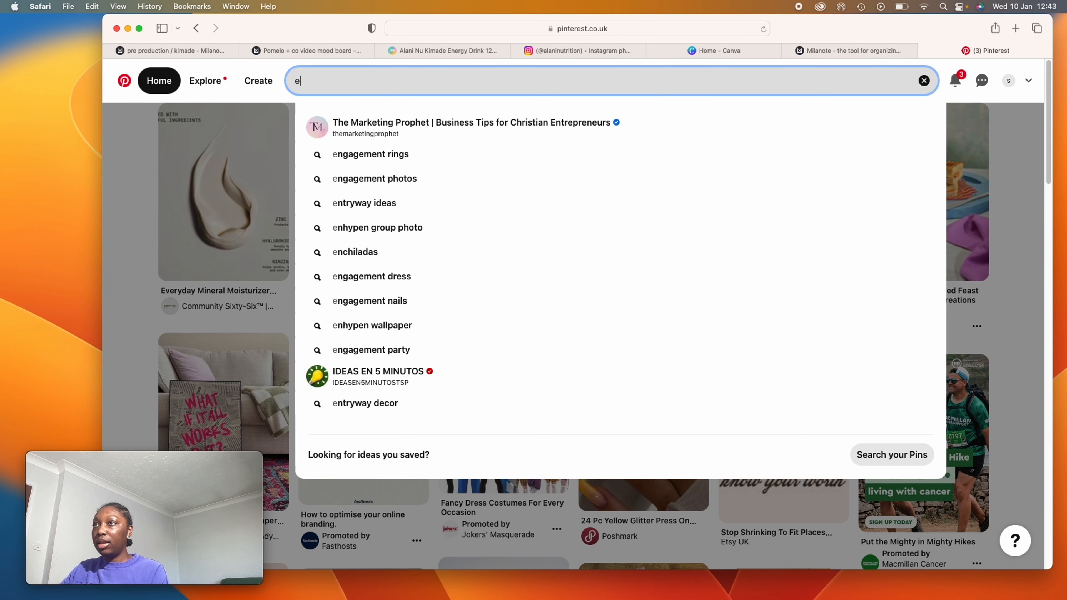
type("nergy ")
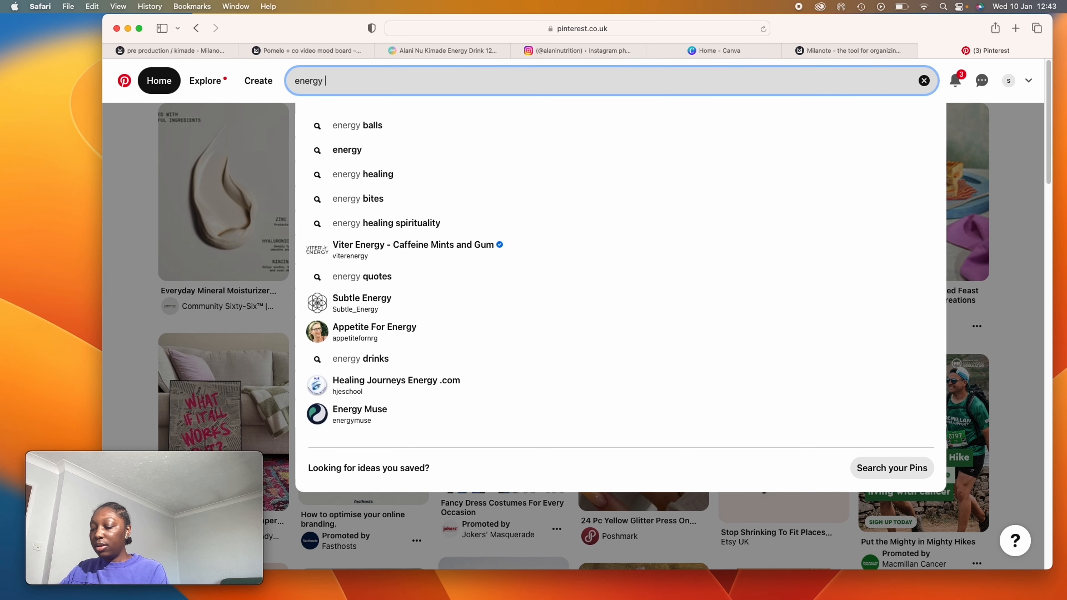
type("dink")
key("BackSpace")
key("BackSpace")
key("BackSpace")
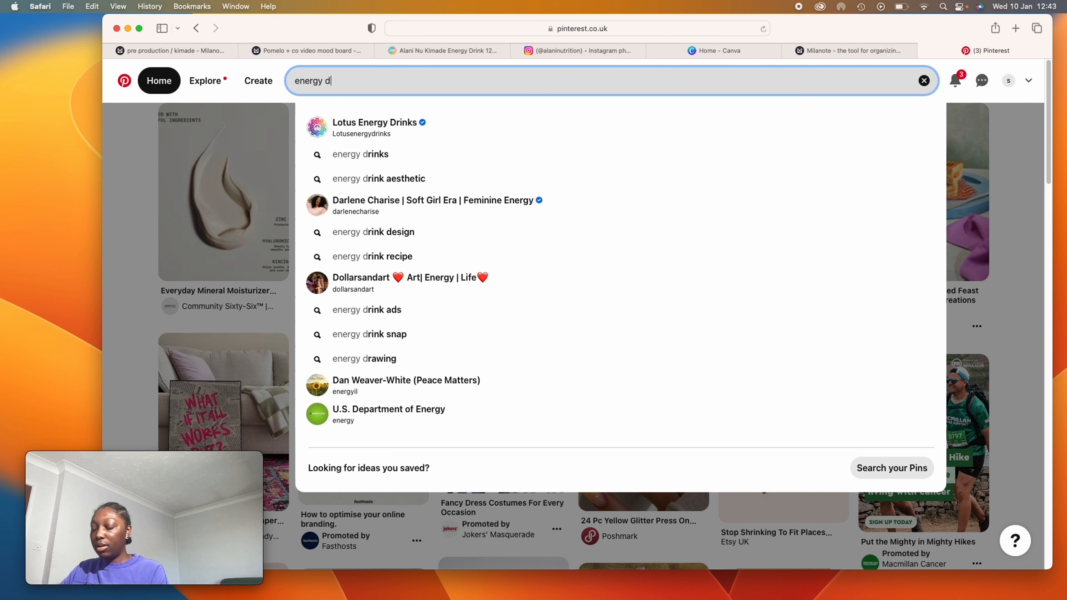
type("rink produc")
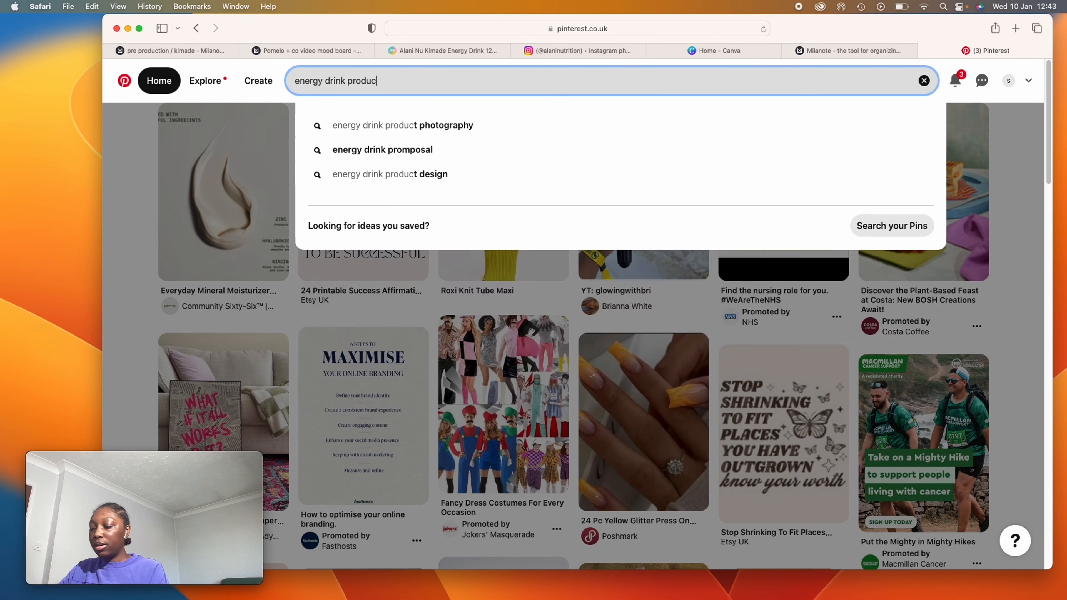
type("t phtography")
key("Return")
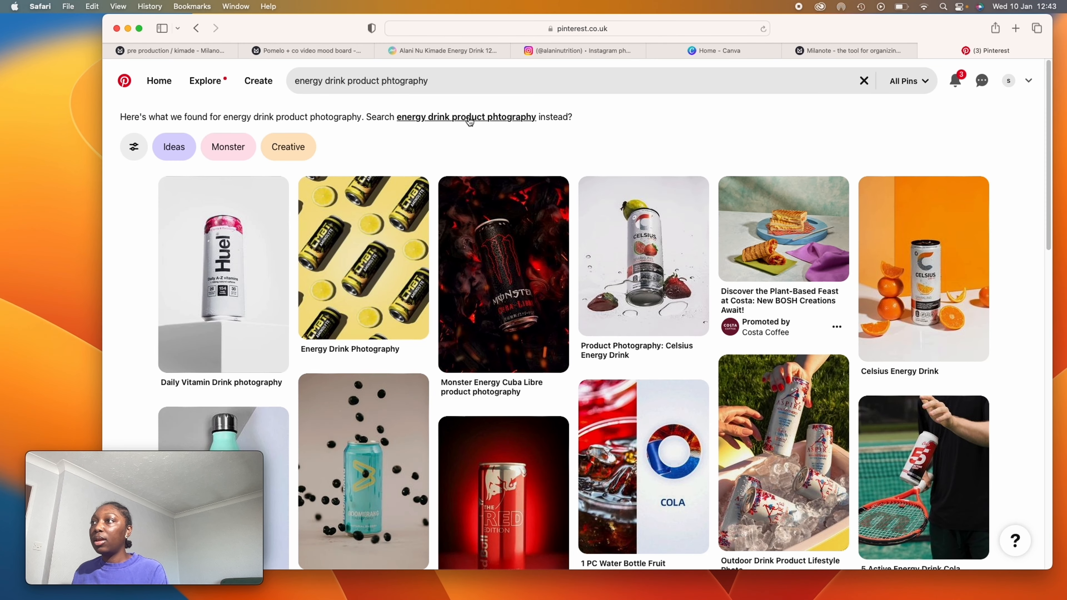
Step: Correct the search term to "energy drink product photography", rerun the search and browse the pins for shot inspiration
left_click(448, 81)
left_click_drag(448, 80, 393, 79)
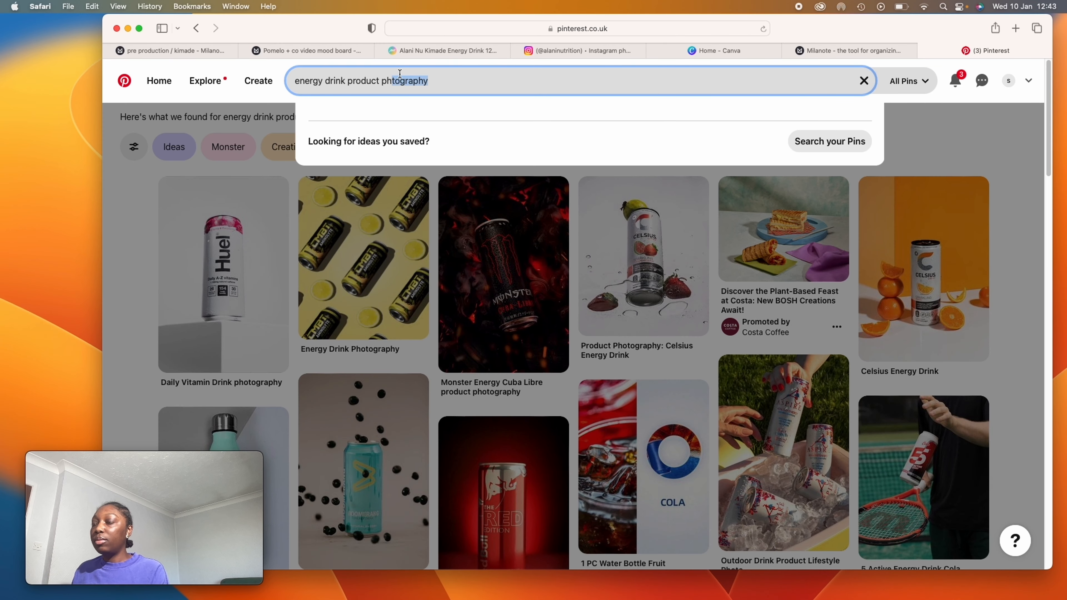
key("BackSpace")
type("otograp")
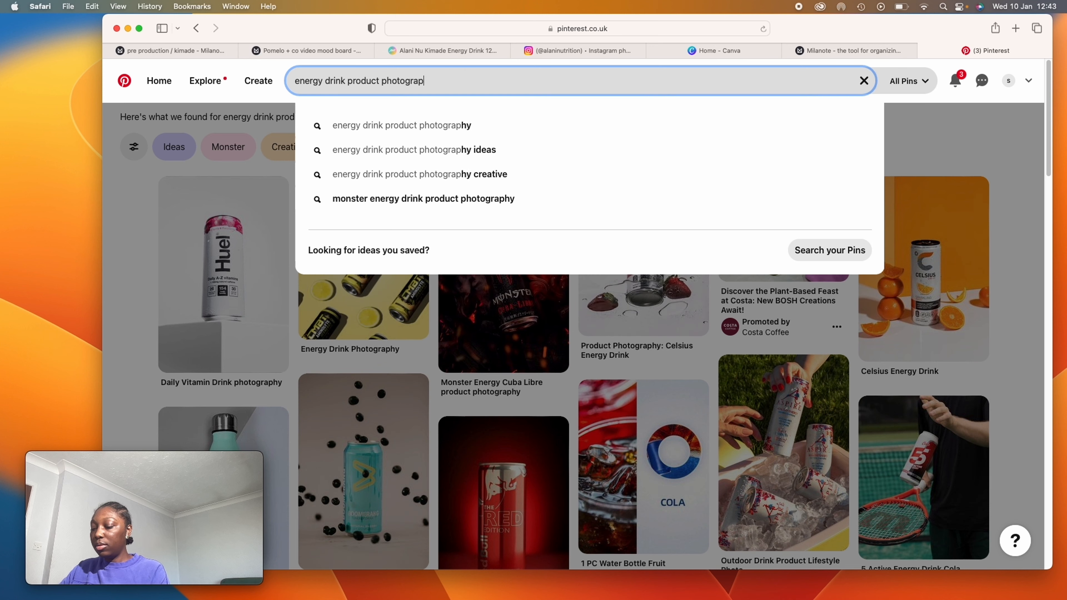
type("hy")
key("Return")
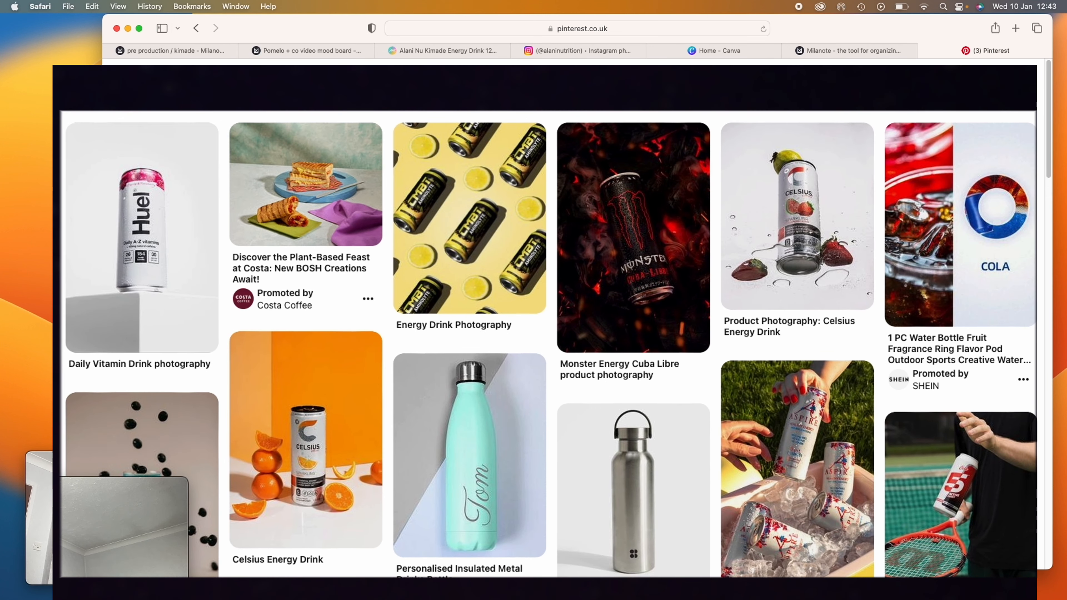
scroll(546, 345, "down", 15)
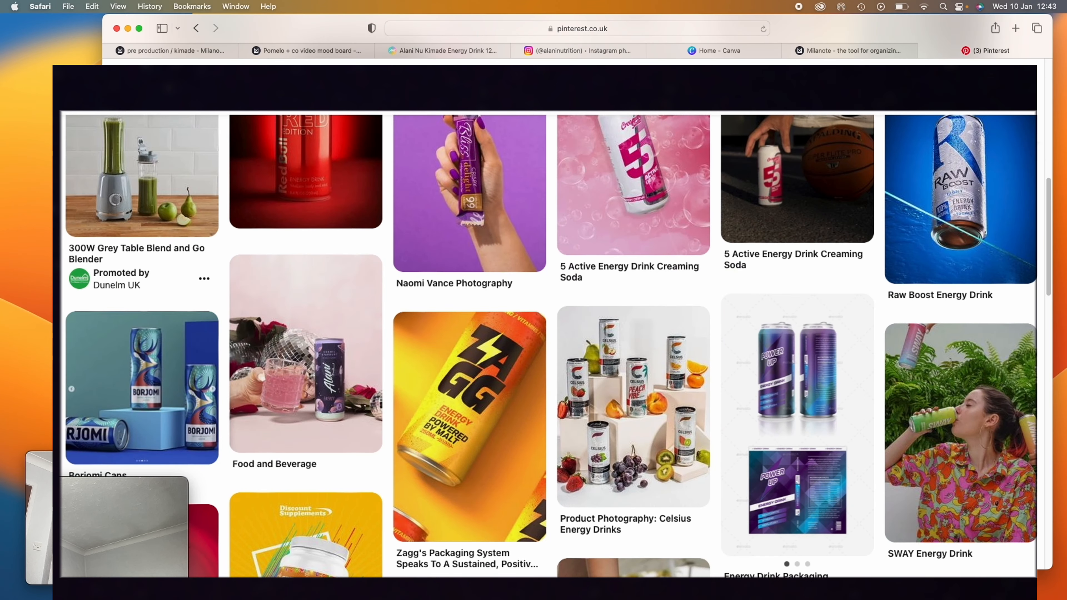
scroll(546, 345, "down", 10)
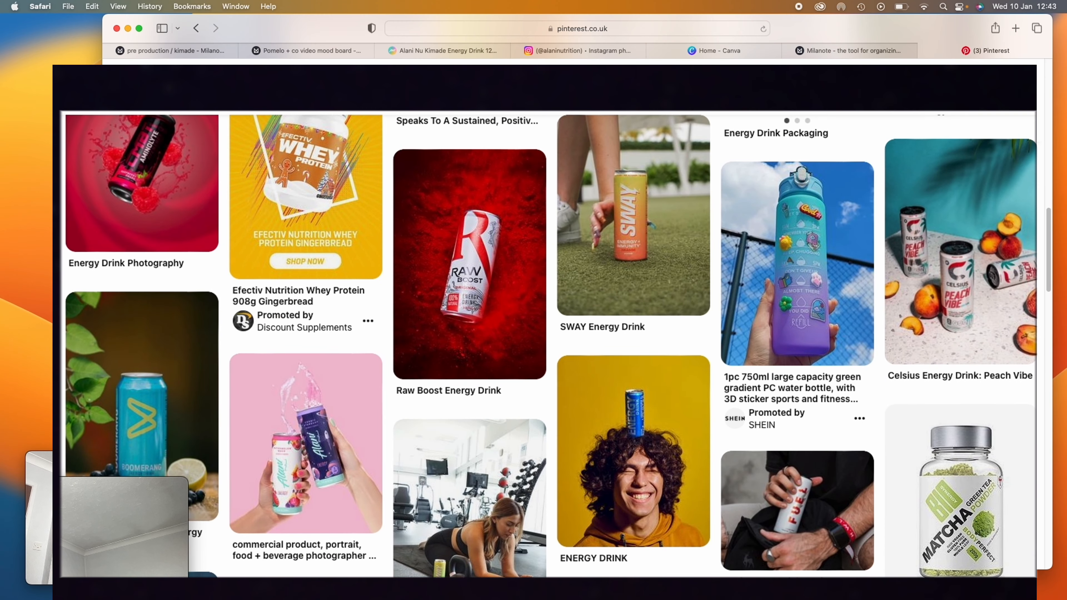
scroll(546, 345, "down", 10)
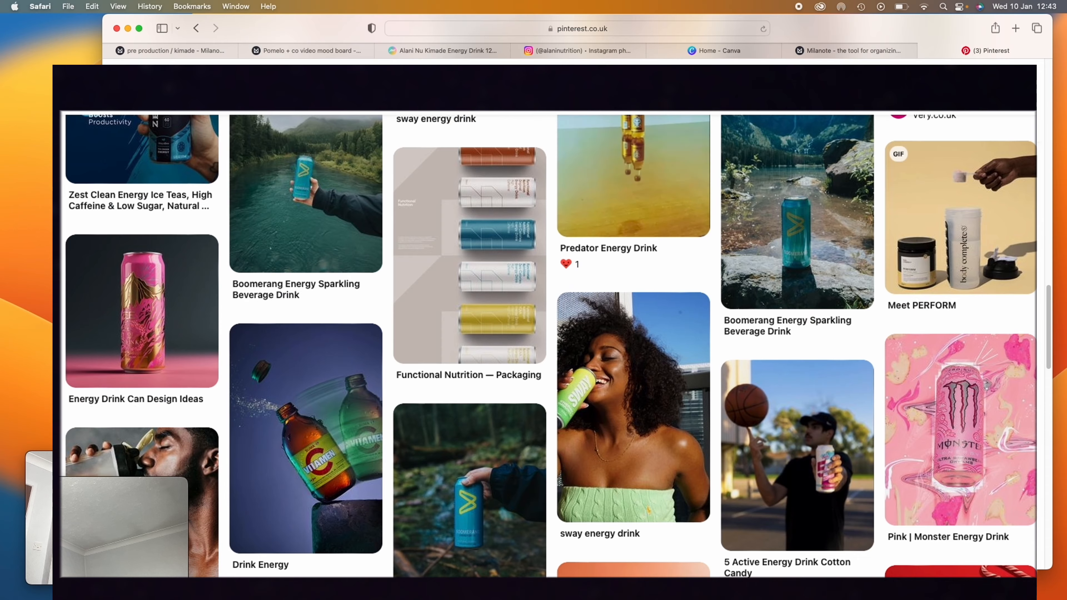
scroll(547, 344, "down", 8)
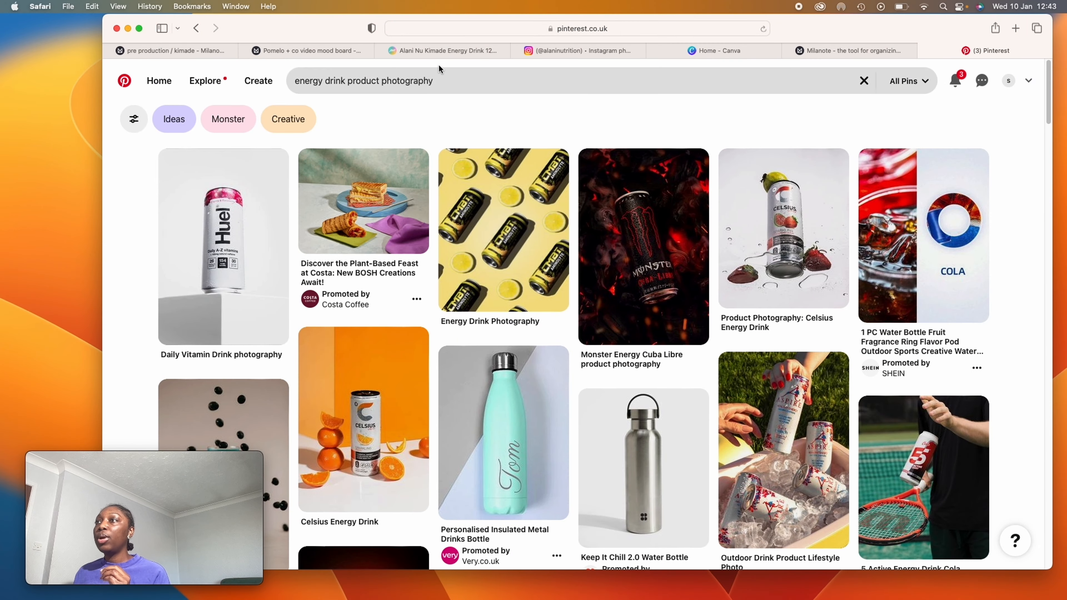
Step: Switch to the Alani Nu Kimade product page and capture a screenshot of the upper part of the skiing photo
left_click(442, 50)
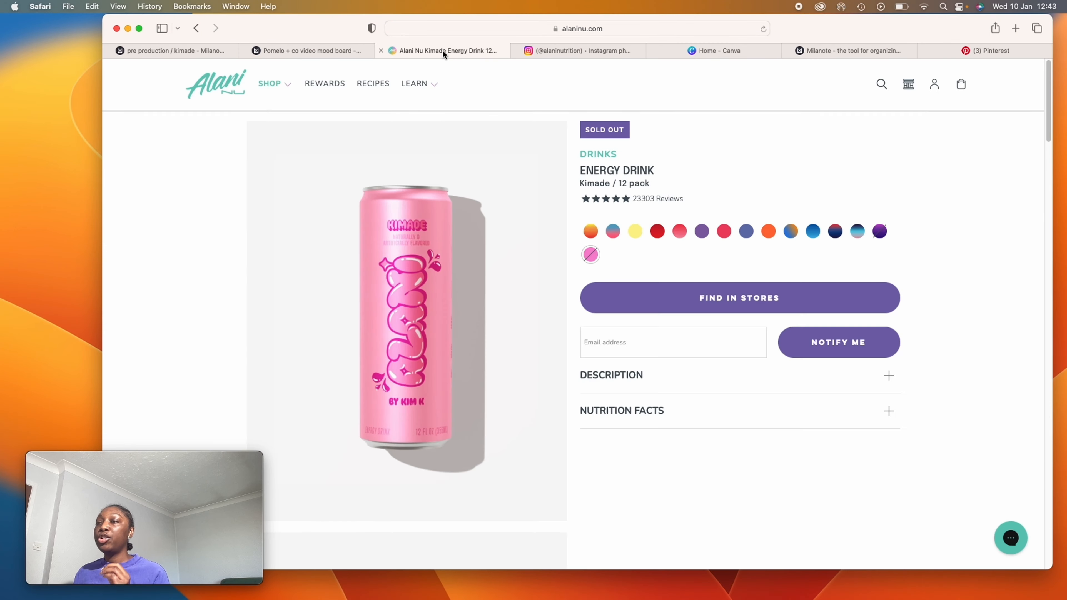
scroll(433, 272, "down", 5)
scroll(434, 275, "down", 10)
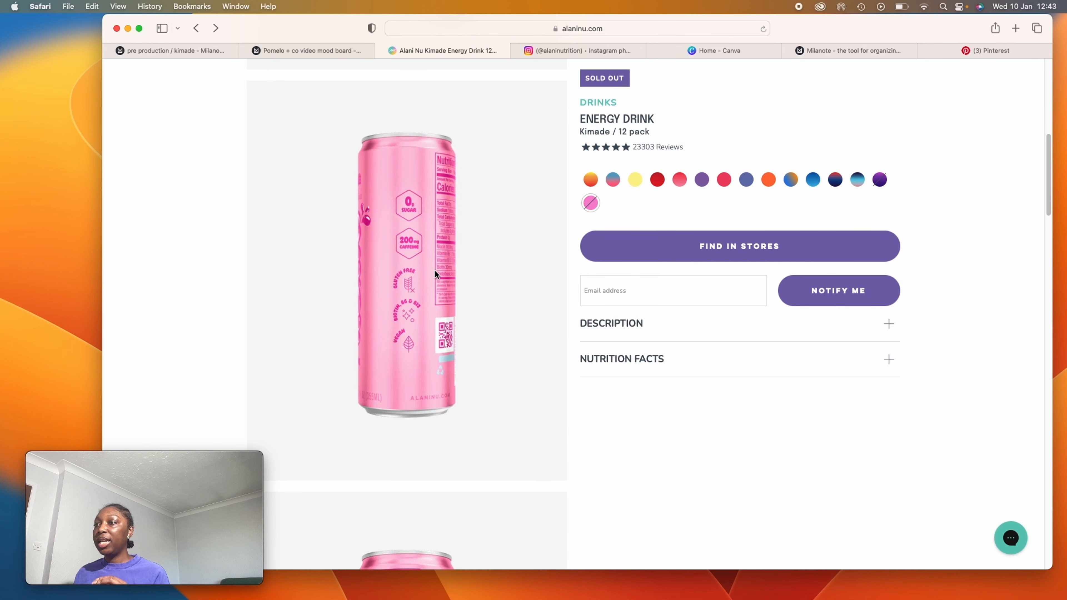
scroll(435, 274, "down", 8)
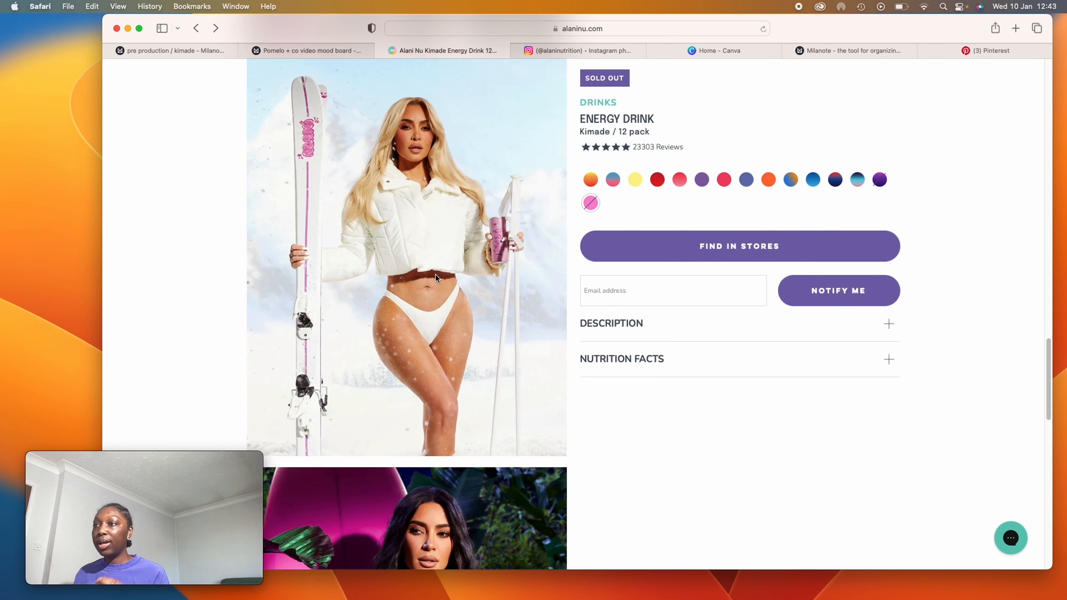
scroll(179, 203, "up", 4)
scroll(503, 278, "down", 2)
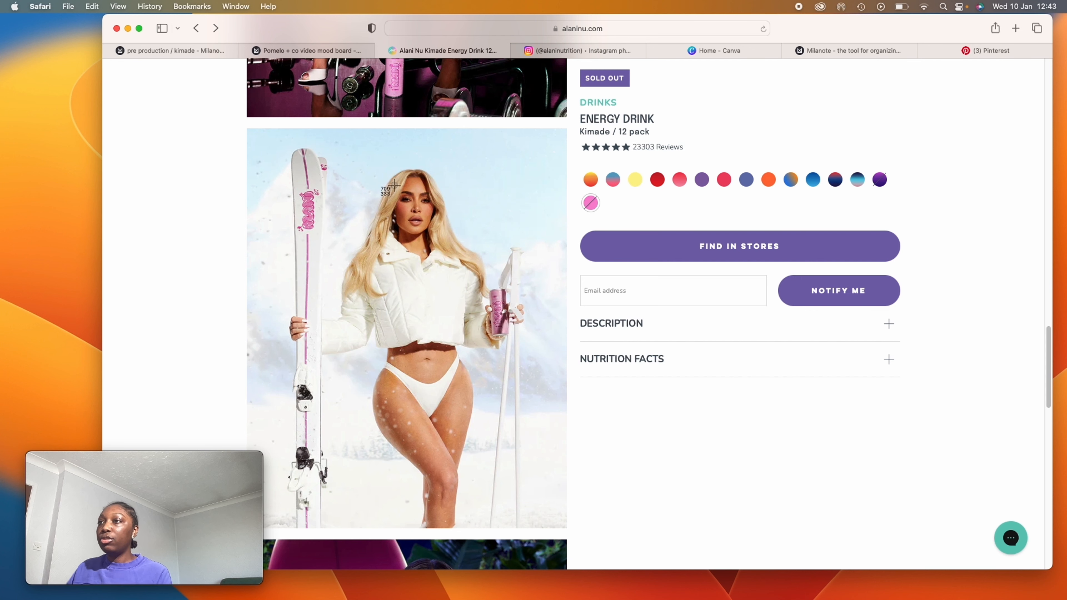
key("super+shift+4")
left_click_drag(247, 126, 576, 354)
Step: Return to the Milanote board, place the skiing screenshot below the shoot 1 note, and add an empty note beneath the image
left_click(184, 50)
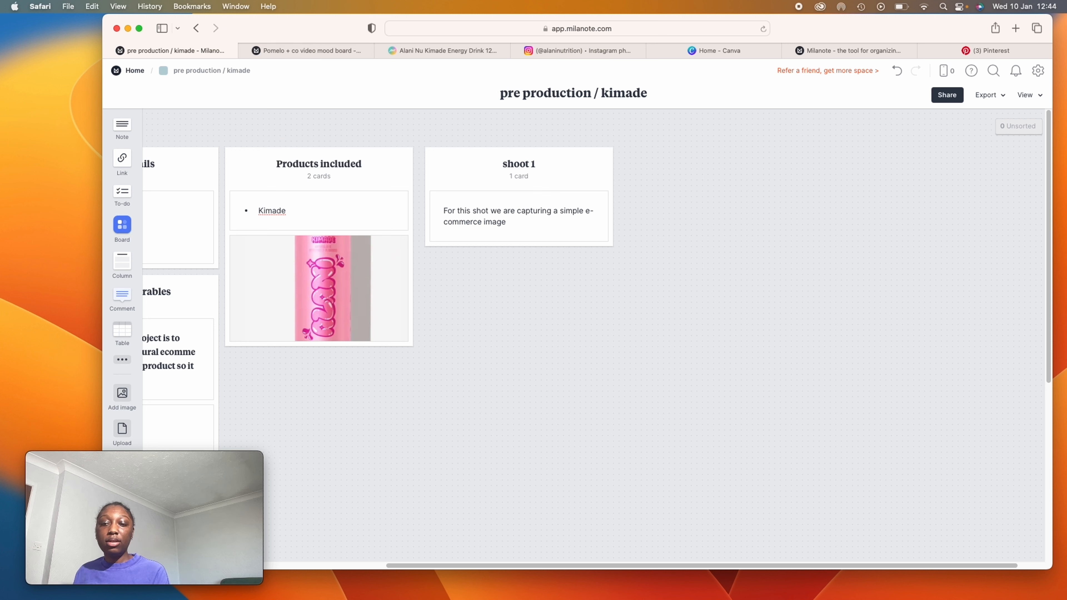
left_click_drag(841, 349, 509, 240)
scroll(633, 301, "down", 2)
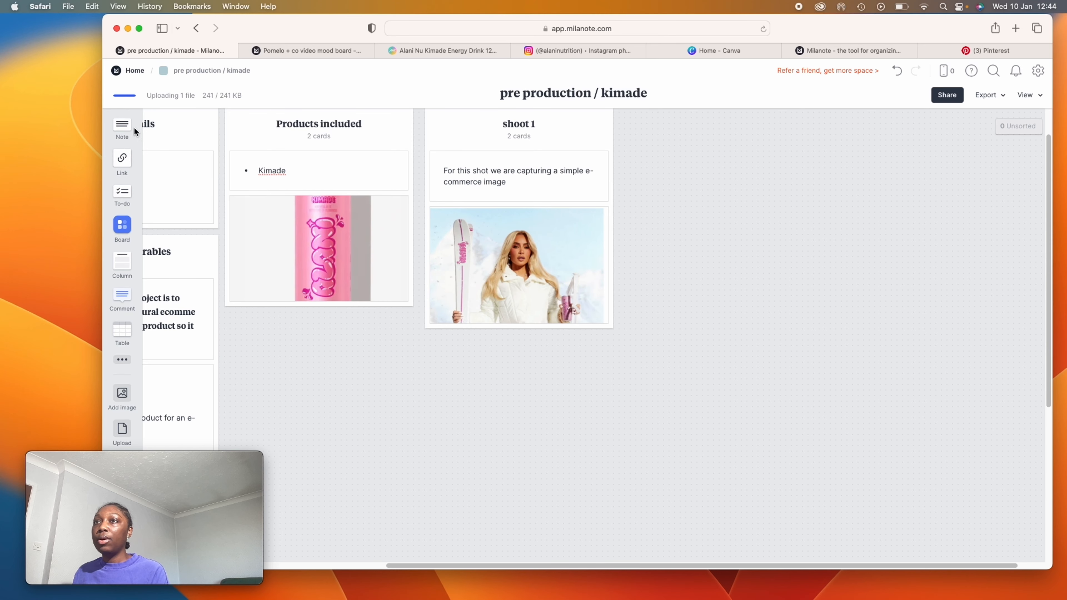
left_click_drag(134, 127, 454, 321)
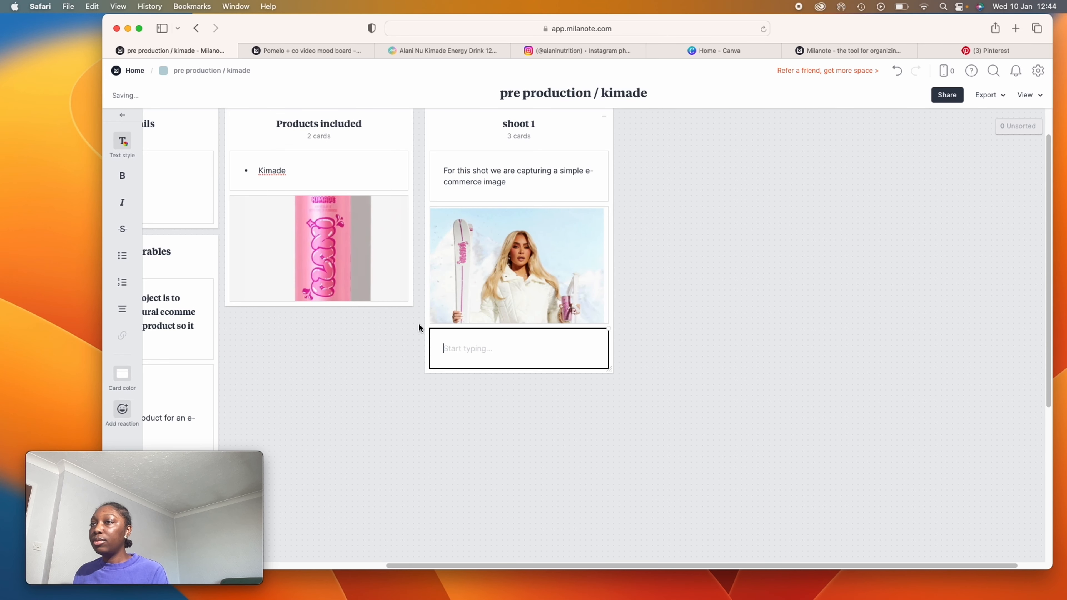
left_click(124, 113)
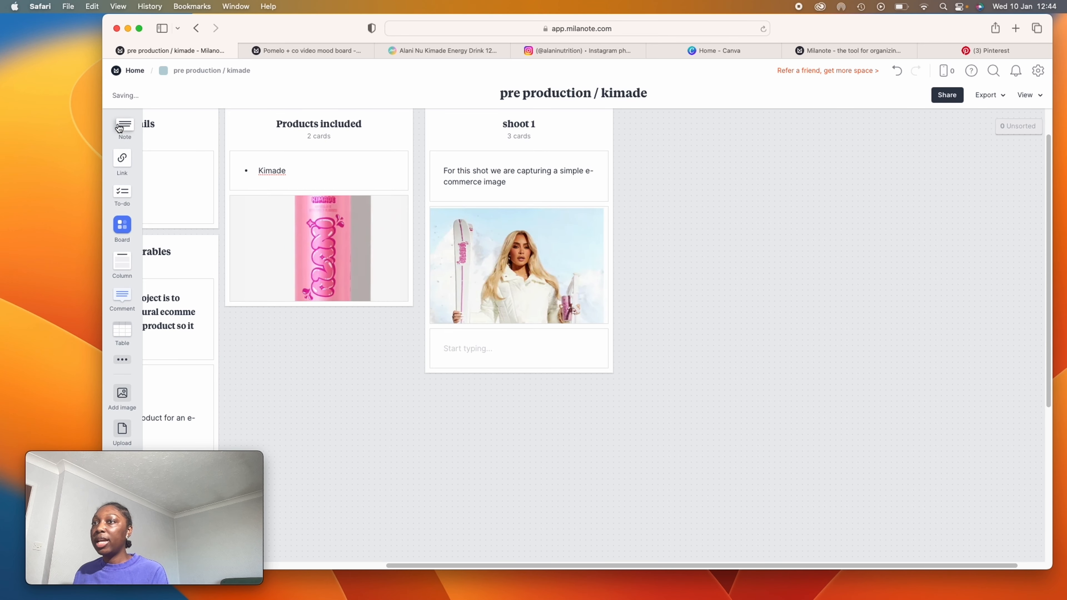
Step: Write "I really like this ice look" with the bullet "maybe incorporate ice or water into my shot" in the note under the skiing photo
left_click(474, 349)
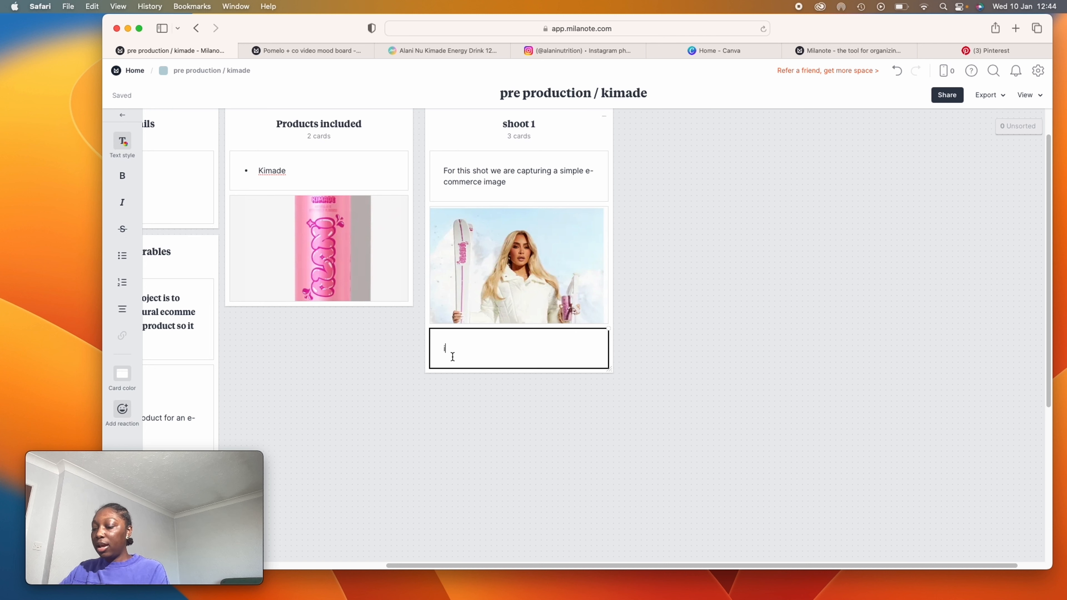
type("I really lik")
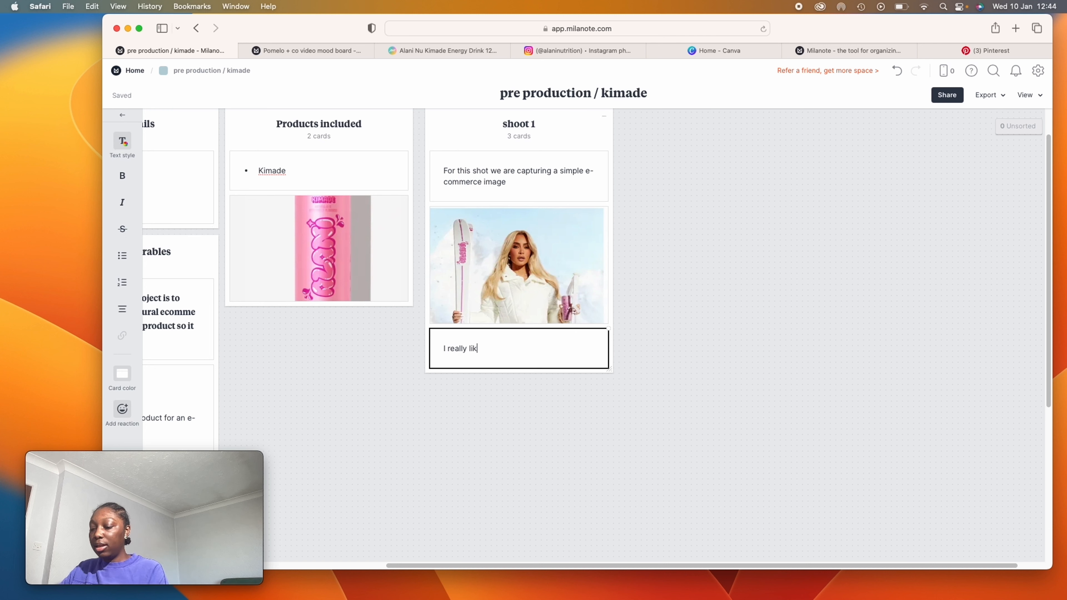
type("e this ice lo")
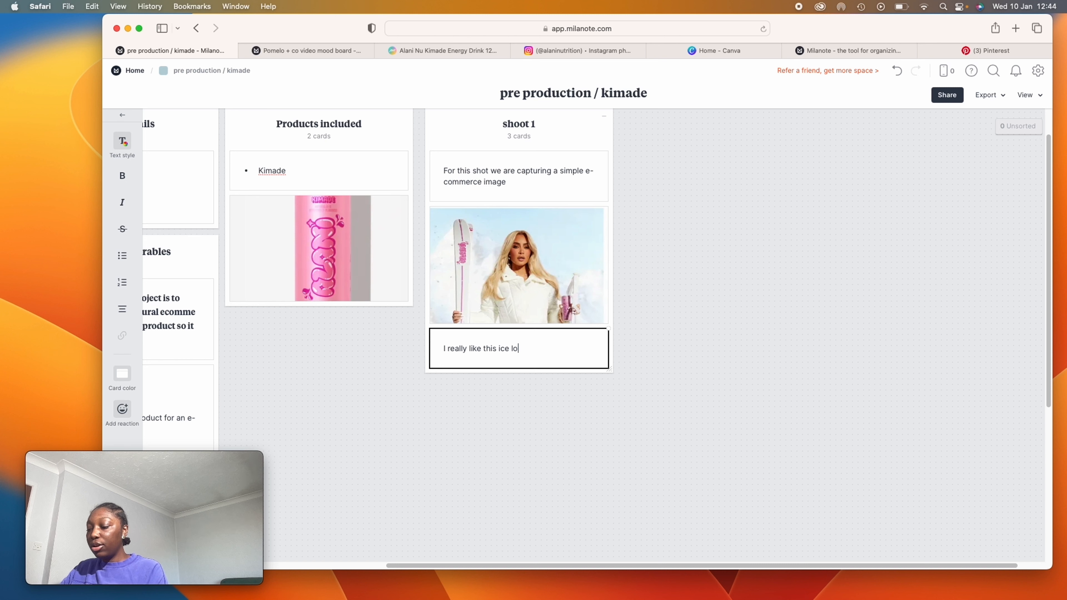
type("ok")
key("Return")
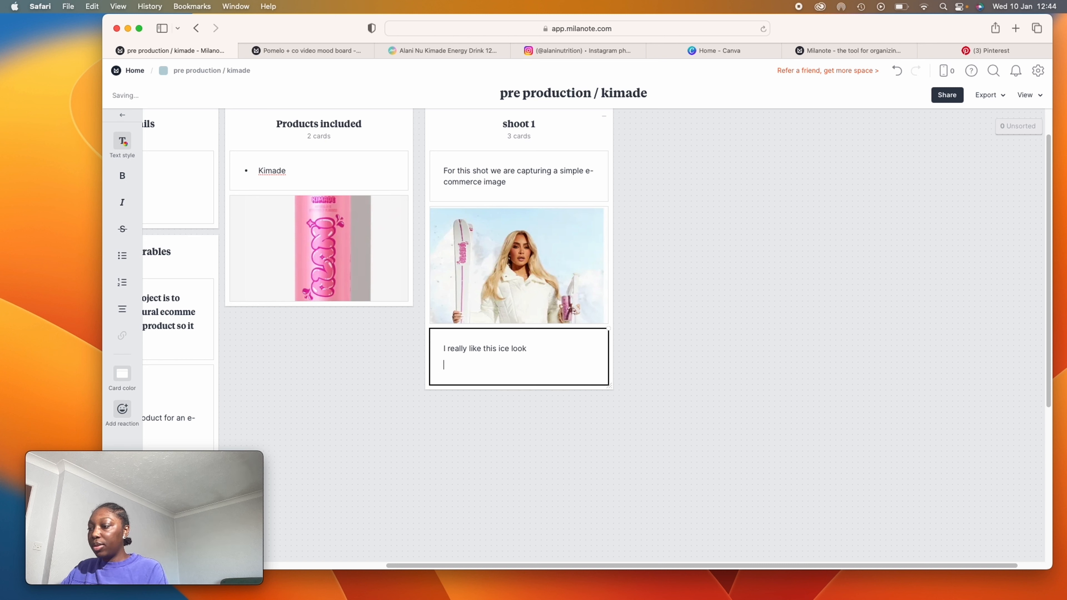
type("- maybe incorporate ice or water rin")
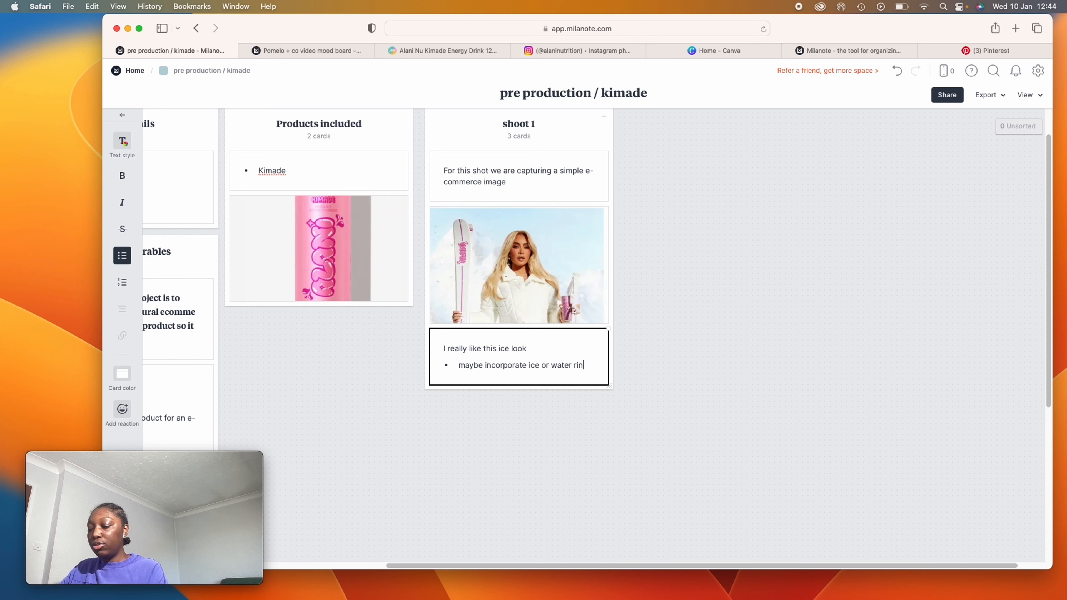
key("BackSpace")
key("BackSpace")
key("BackSpace")
type("into my shot")
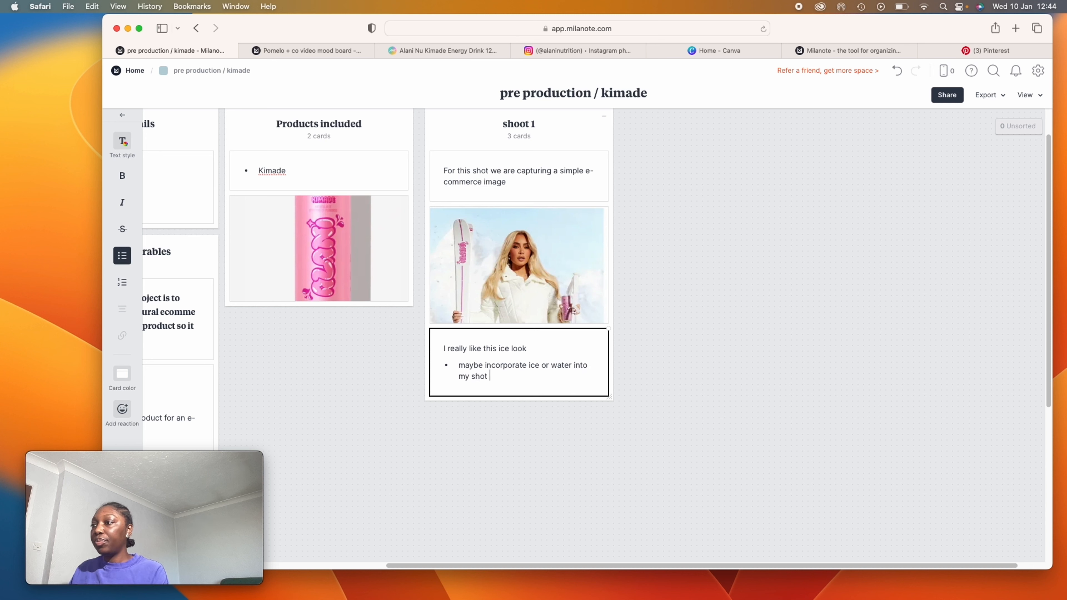
left_click(732, 259)
Step: Open the Huel Daily Vitamin Drink pin on Pinterest, screenshot its photo and place it below the ice note in shoot 1
left_click(990, 50)
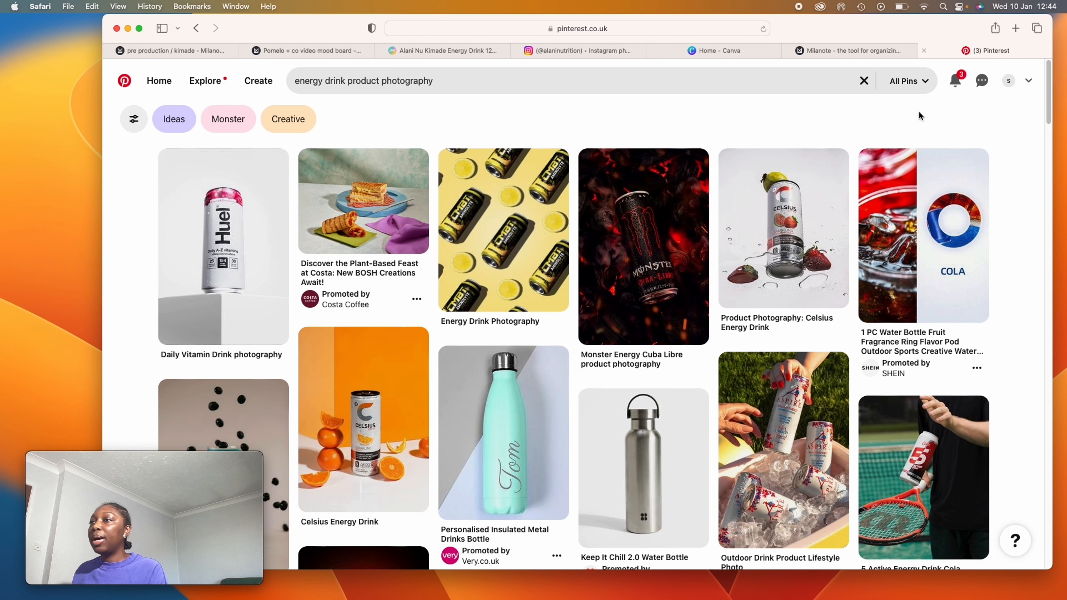
left_click(276, 257)
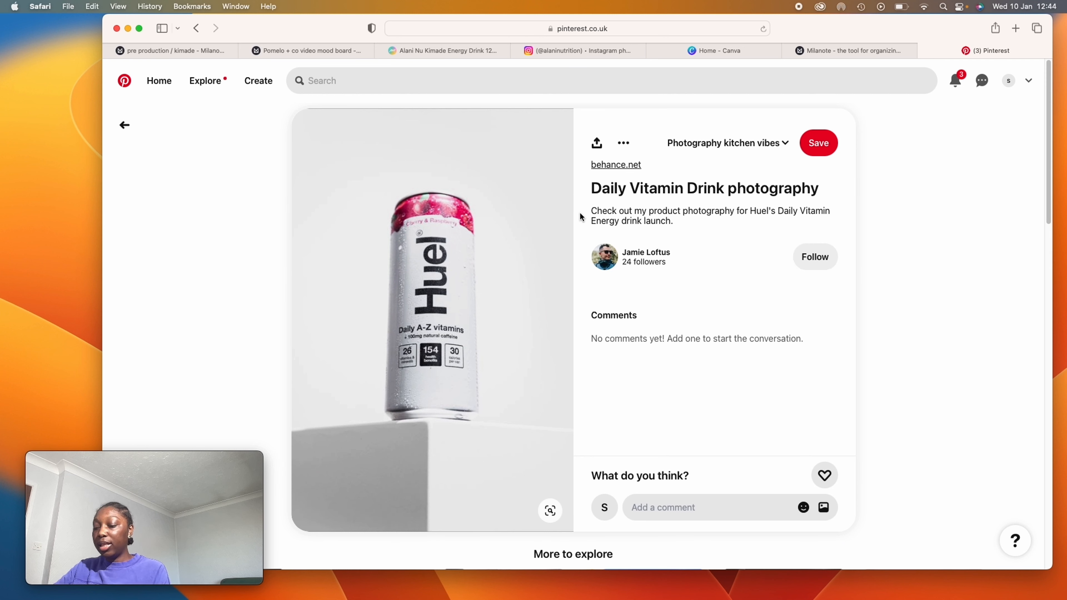
key("super+shift+4")
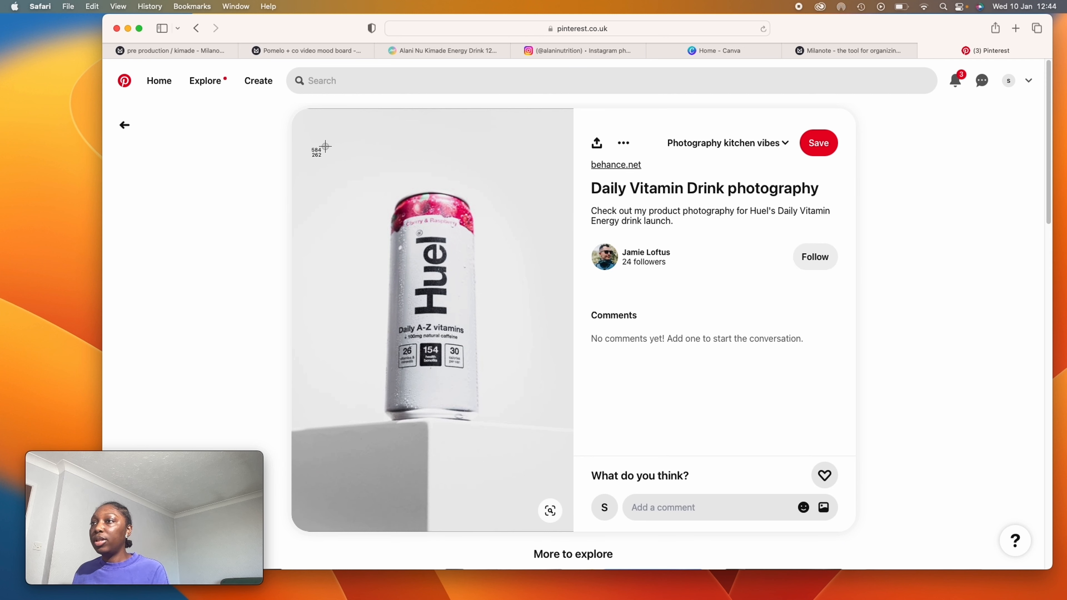
left_click_drag(298, 141, 569, 491)
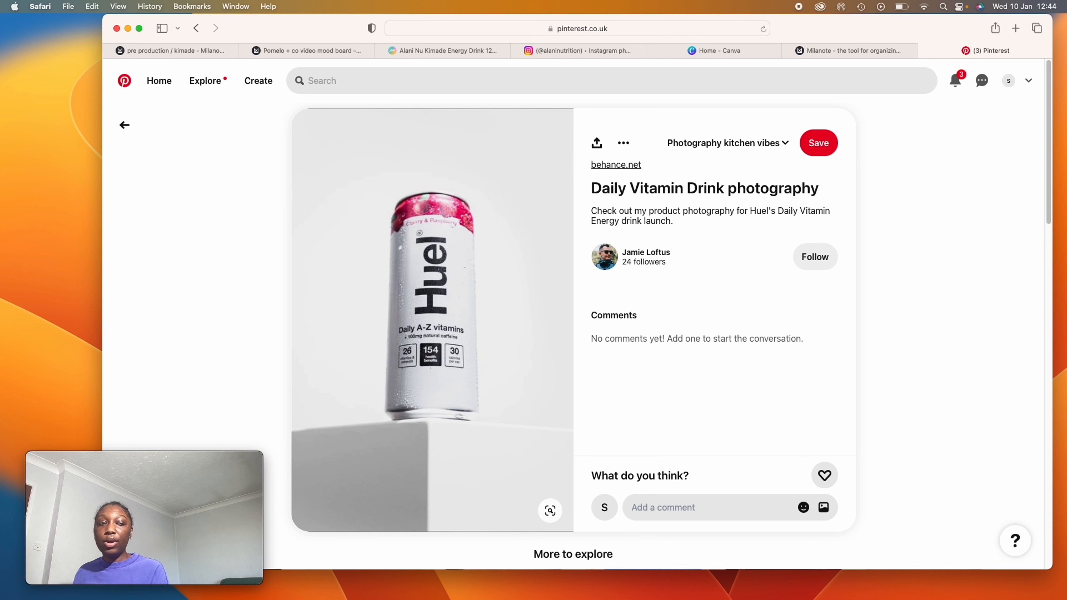
left_click_drag(864, 323, 493, 394)
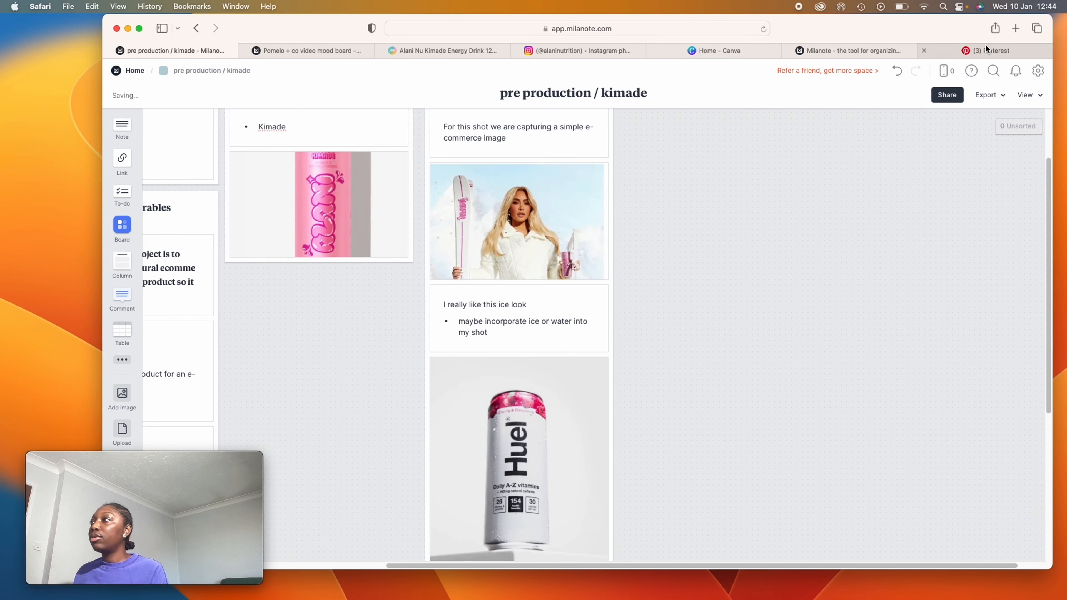
Step: Browse related Pinterest can photos and add the Bucha Brew sunset can image below the Huel photo in shoot 1
left_click(986, 50)
scroll(682, 206, "down", 1)
left_click(364, 357)
scroll(637, 291, "down", 10)
left_click(924, 437)
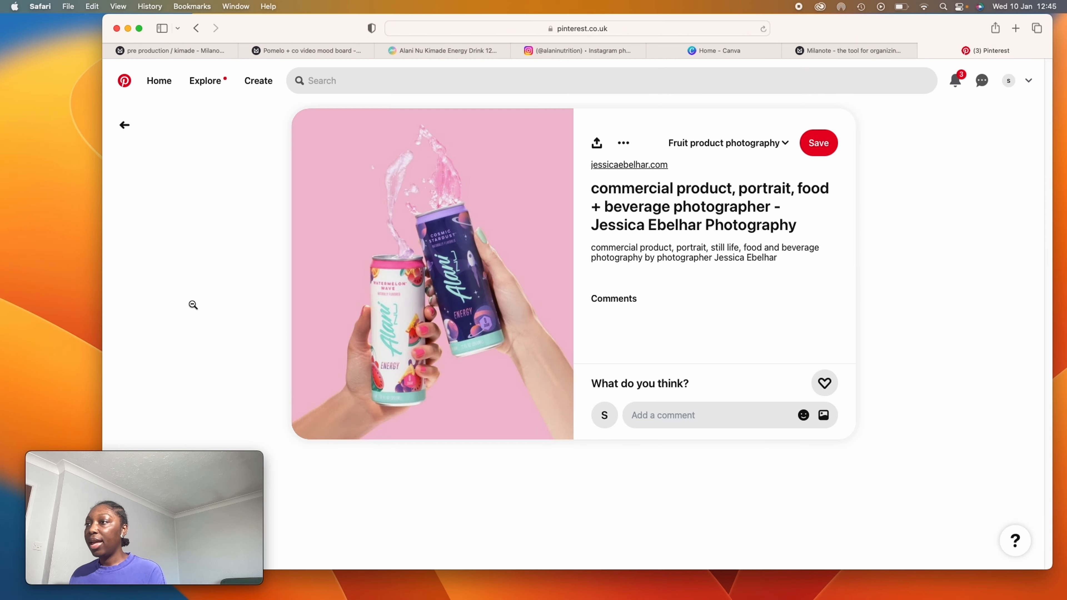
scroll(386, 332, "down", 8)
scroll(386, 331, "down", 15)
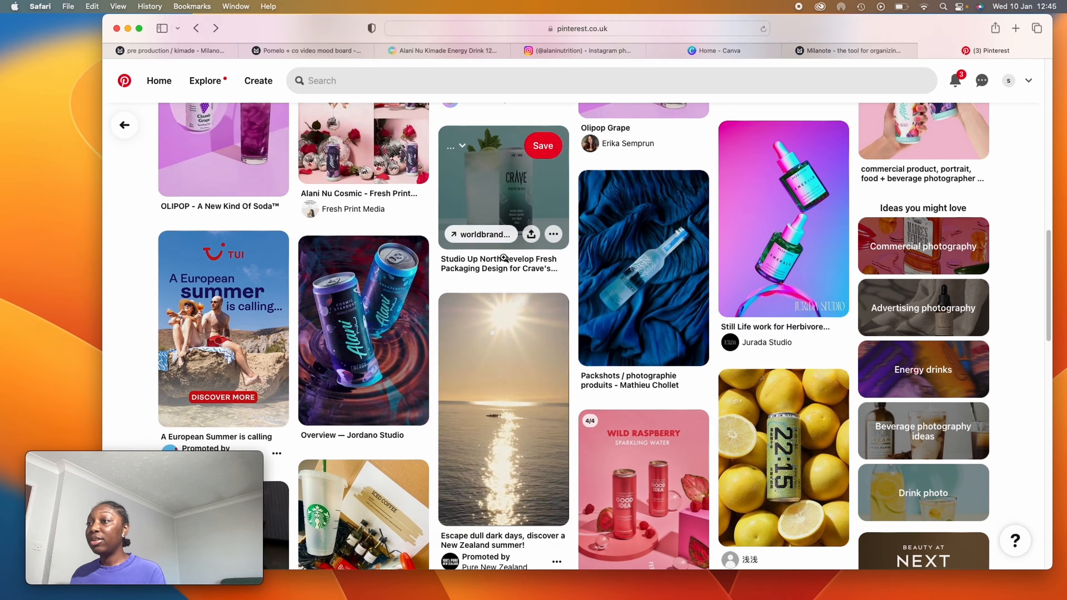
left_click(378, 333)
scroll(630, 267, "down", 15)
left_click(362, 311)
left_click_drag(462, 274, 504, 515)
Step: Find the Pinterest pin showing rows of pink ooya cans and add its image below the Bucha Brew photo in shoot 1
left_click(986, 50)
scroll(607, 276, "down", 15)
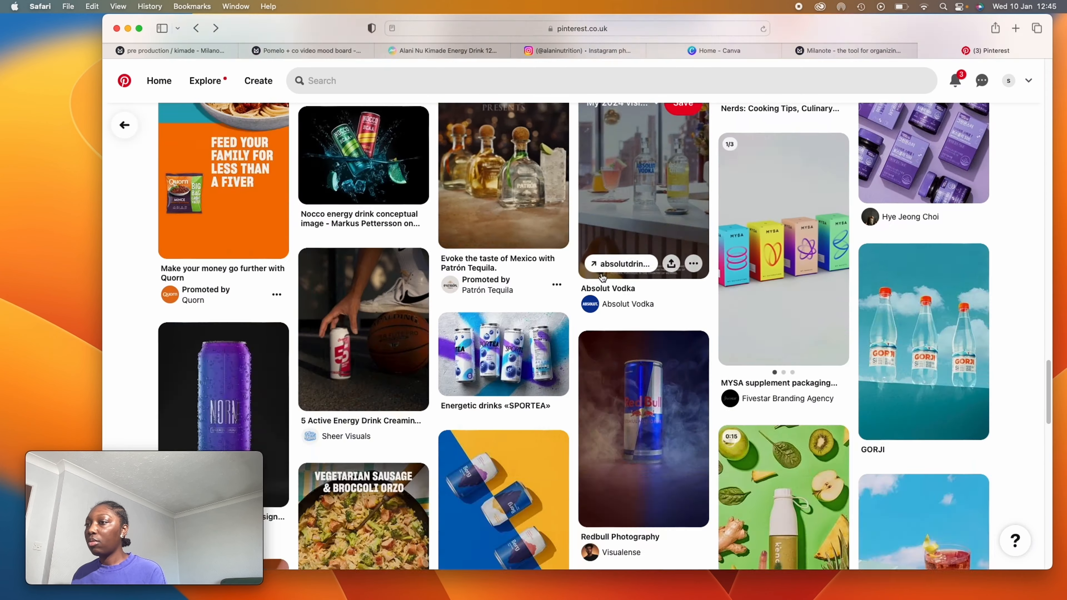
scroll(607, 275, "down", 15)
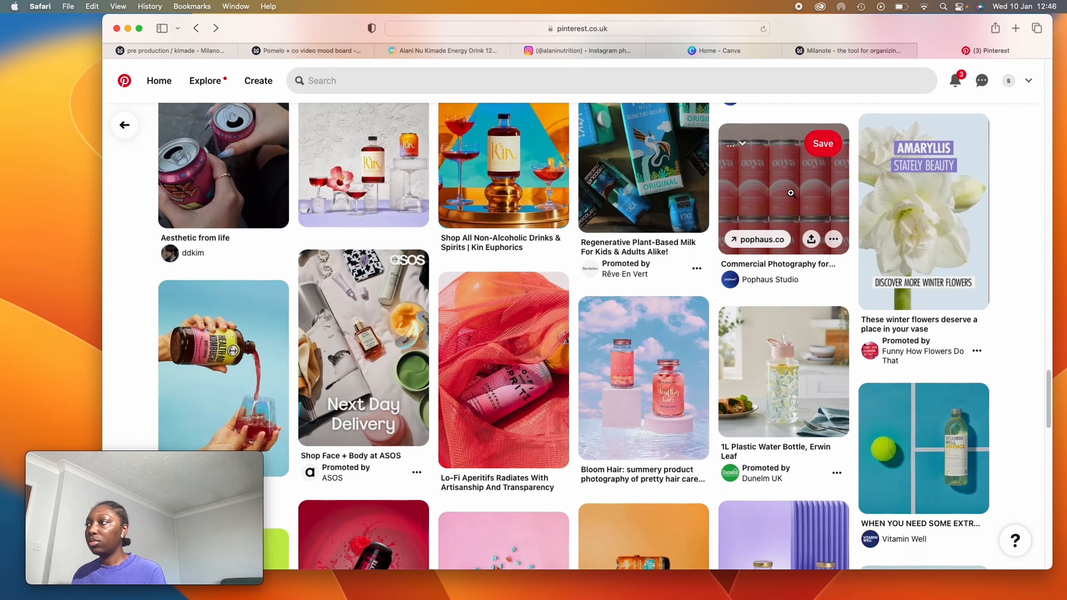
left_click(791, 193)
left_click_drag(293, 136, 484, 410)
Step: Caption the Huel photo "I love the hero shot" and the Bucha Brew photo "I love the angle" in notes beneath them
type("I love the hero shot")
scroll(519, 412, "down", 5)
left_click_drag(124, 127, 479, 480)
type("I love the angle")
Step: Add a note beneath the ooya cans image reading "I love the multiple of products shows dominance"
scroll(500, 410, "down", 5)
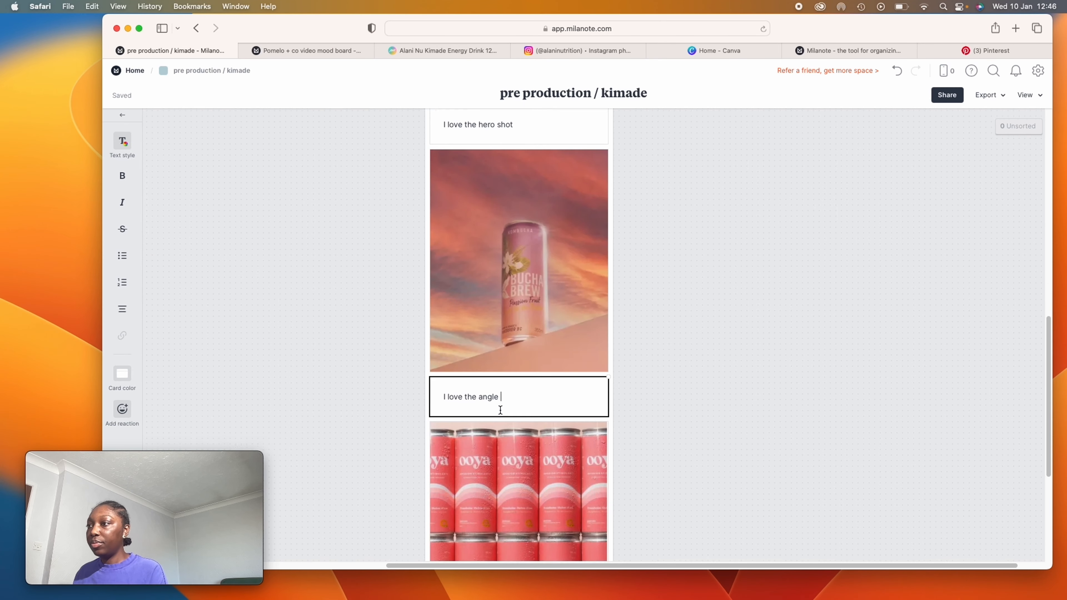
left_click_drag(124, 127, 454, 461)
type("I love the multiple of products shows abundance")
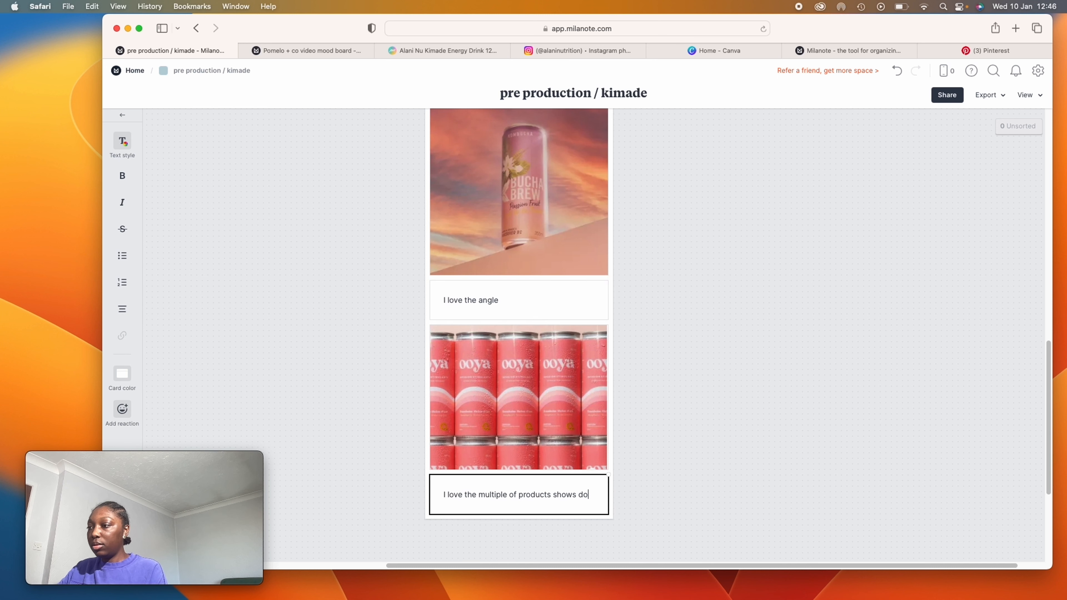
Step: Review the shoot 1 column from its first note through all the reference images and their captions
scroll(687, 272, "up", 15)
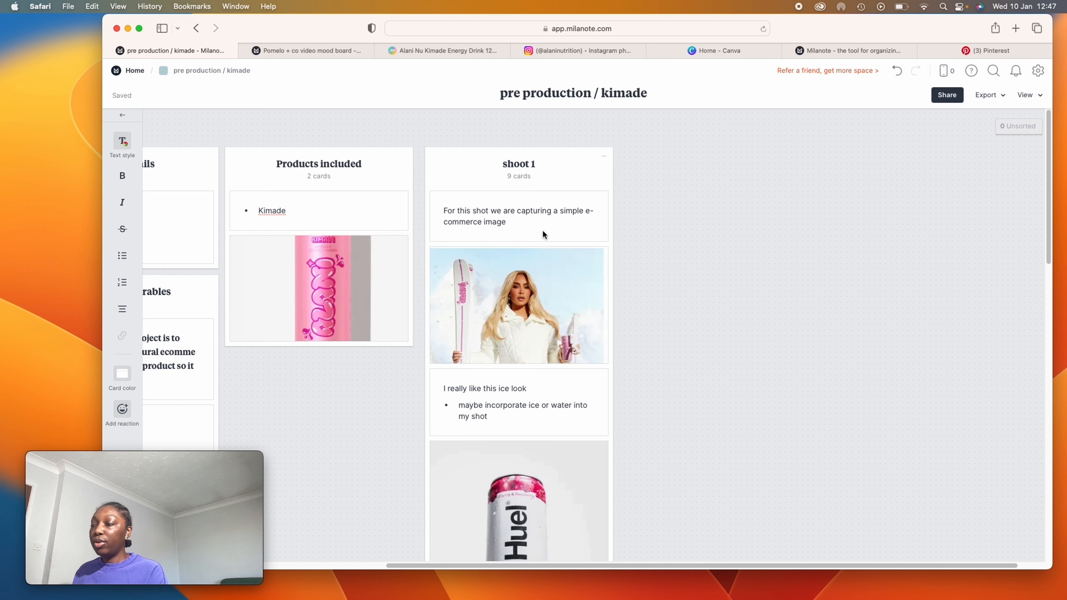
scroll(487, 267, "down", 1)
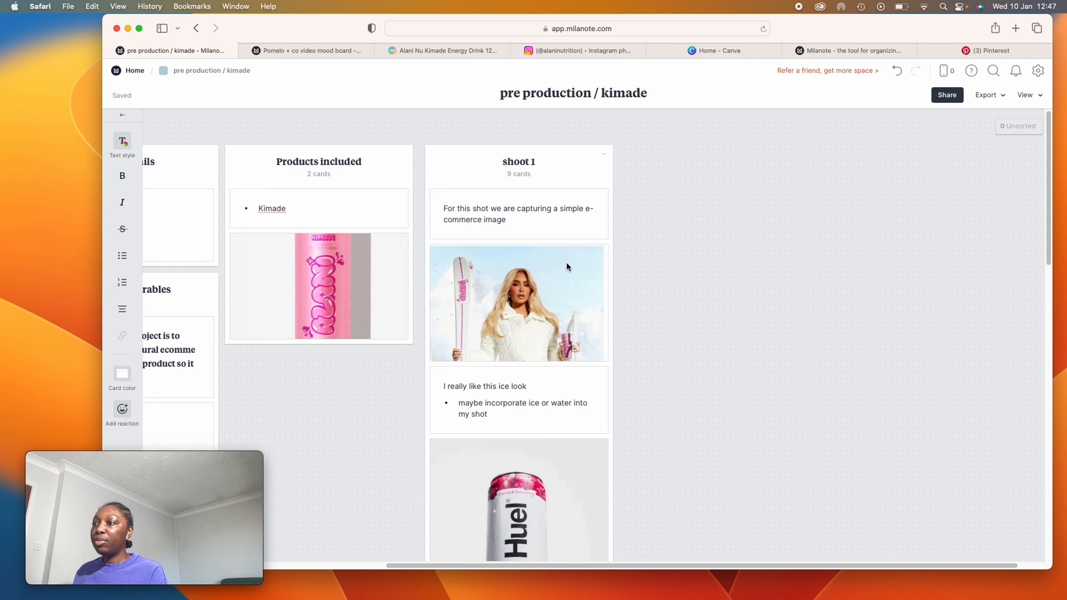
scroll(567, 266, "down", 3)
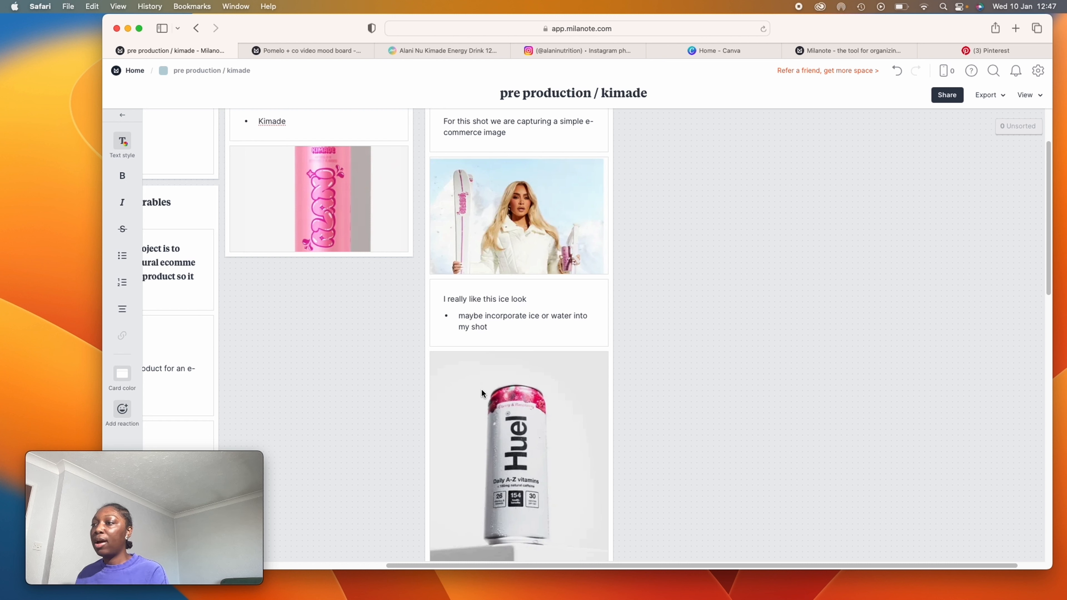
scroll(551, 459, "down", 10)
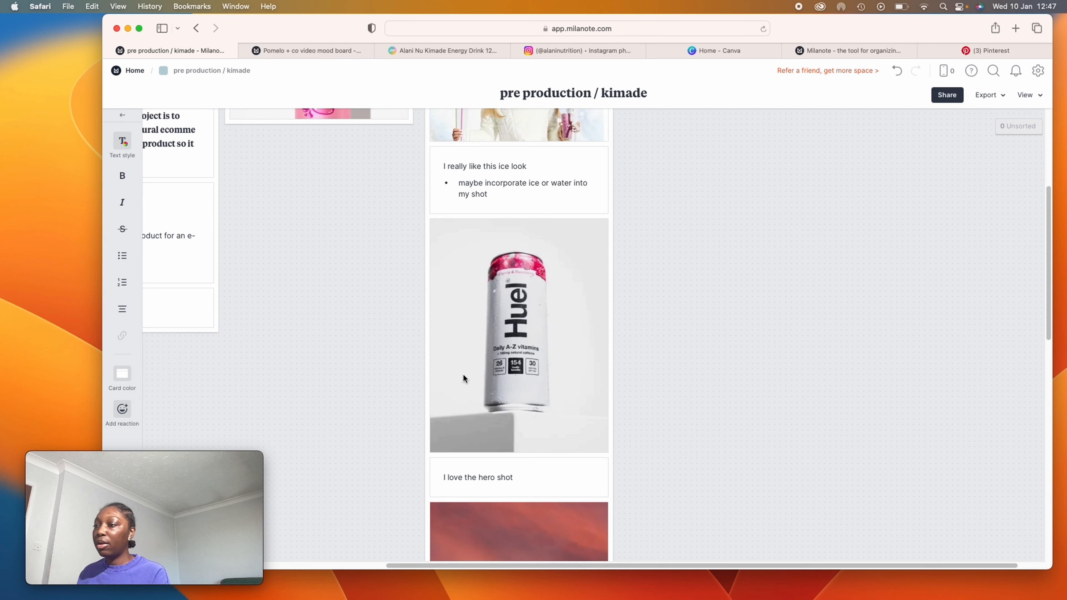
scroll(542, 391, "down", 3)
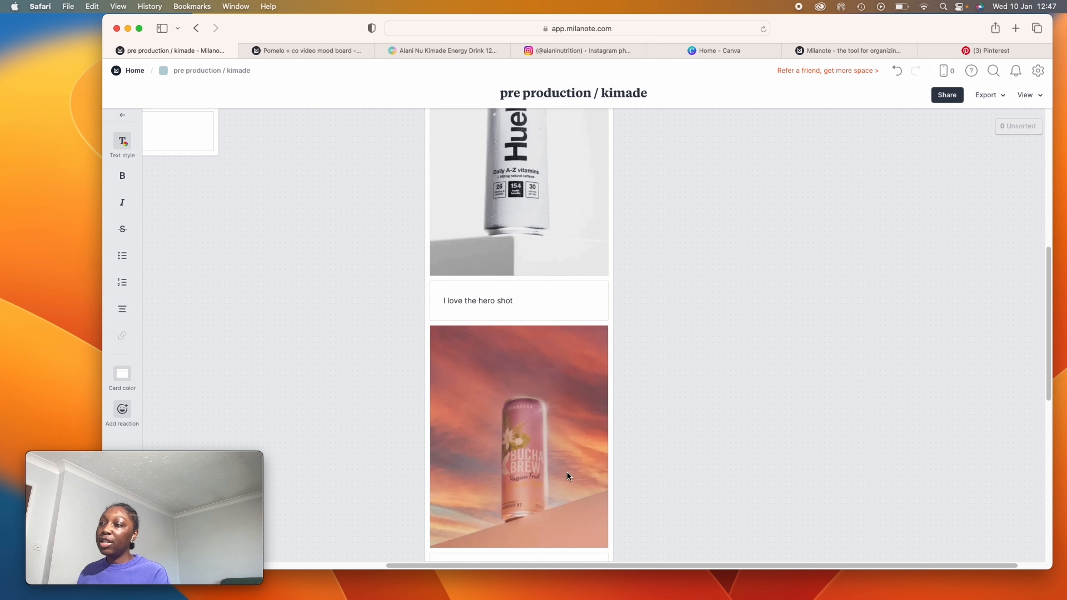
scroll(566, 476, "down", 5)
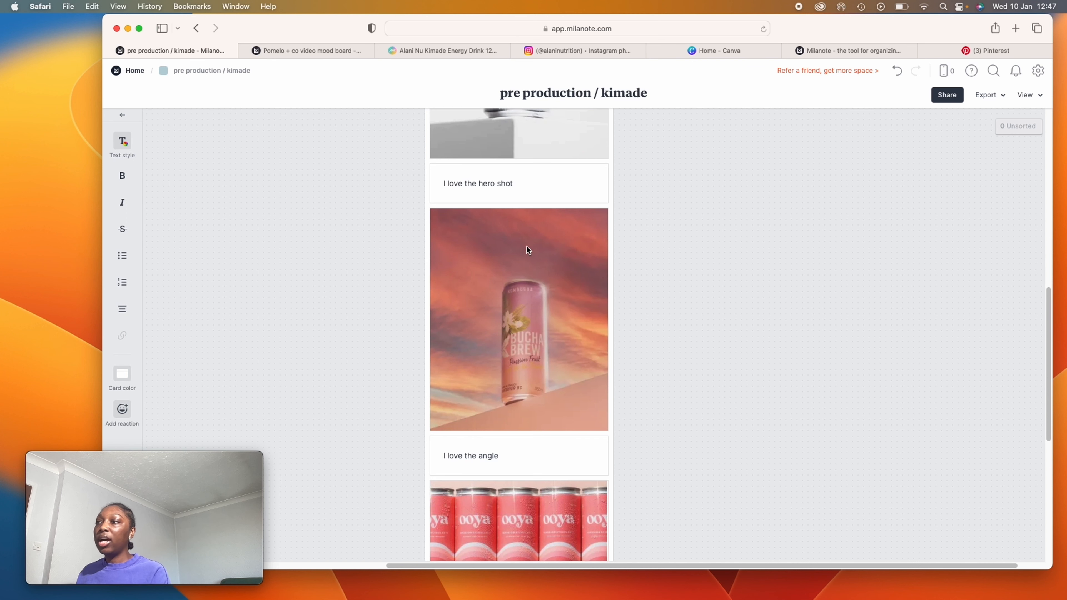
scroll(493, 315, "down", 9)
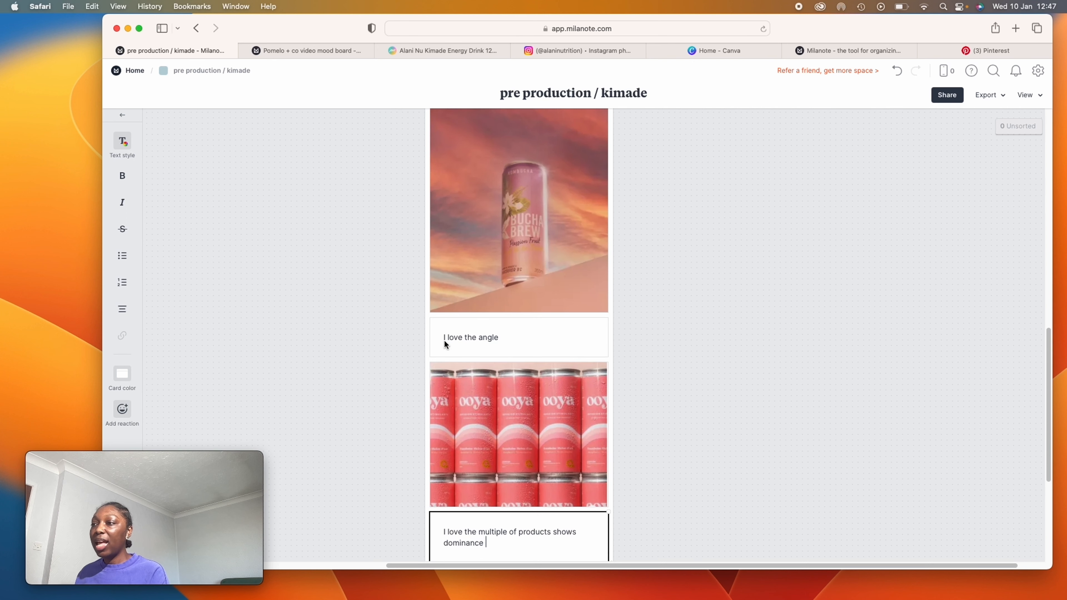
left_click_drag(382, 283, 663, 421)
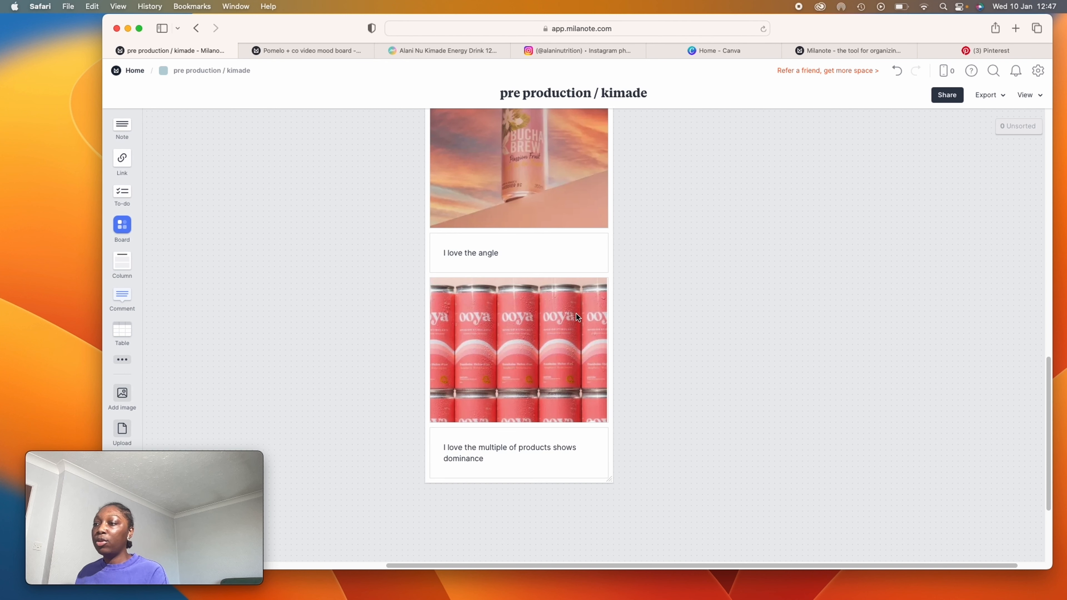
Step: Add the bullet "water droplets" to the note beneath the ooya cans image
left_click(507, 455)
key("Return")
type("- water drop")
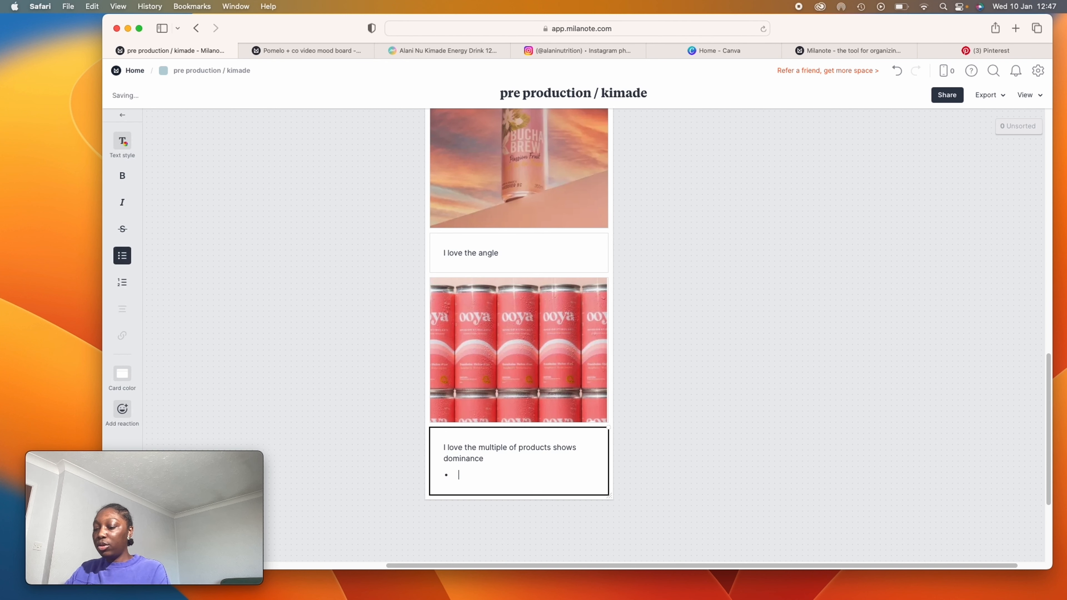
type("lets")
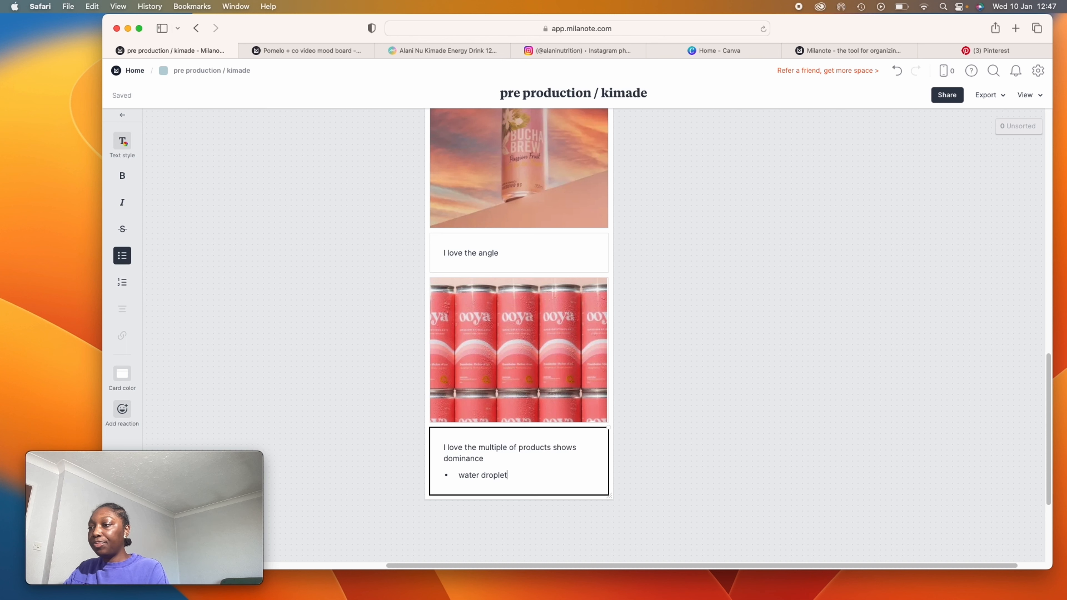
left_click(783, 261)
Step: Zoom the kimade board out to 40% to view all its columns together
left_click(1030, 95)
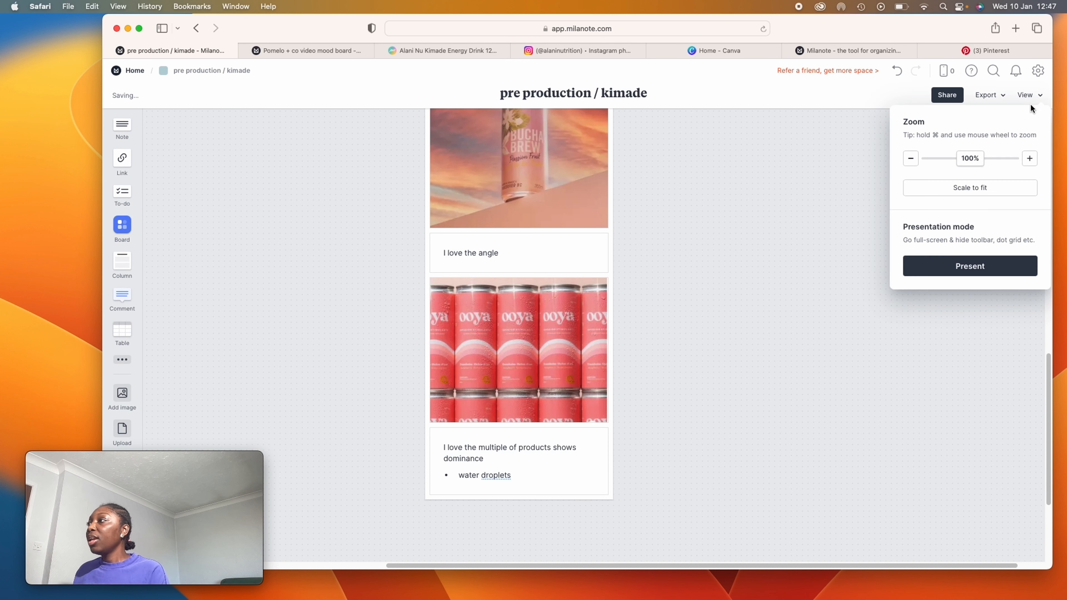
left_click_drag(974, 159, 926, 166)
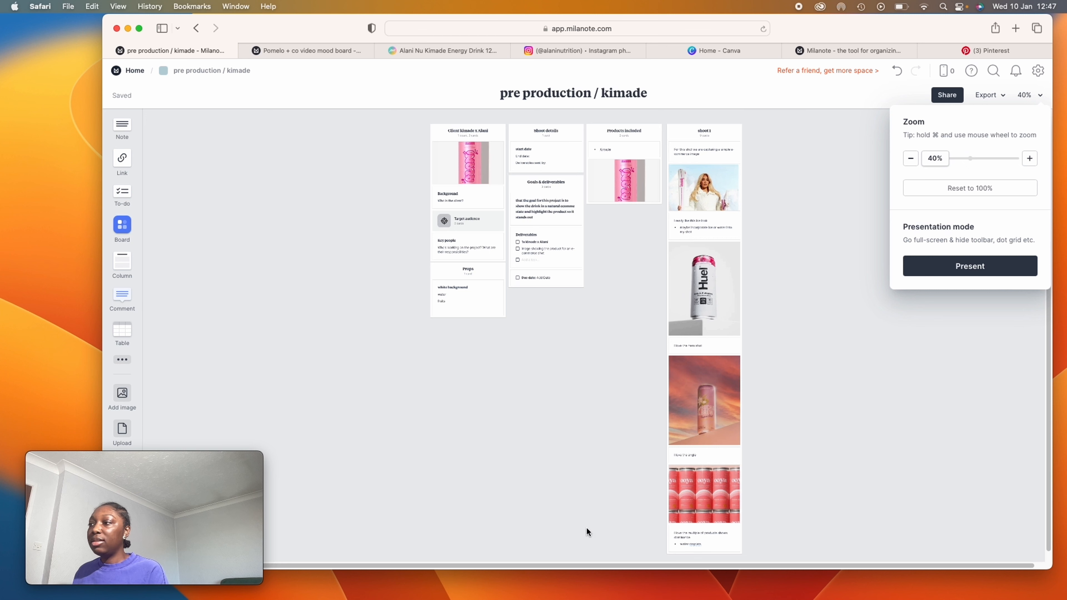
left_click(536, 561)
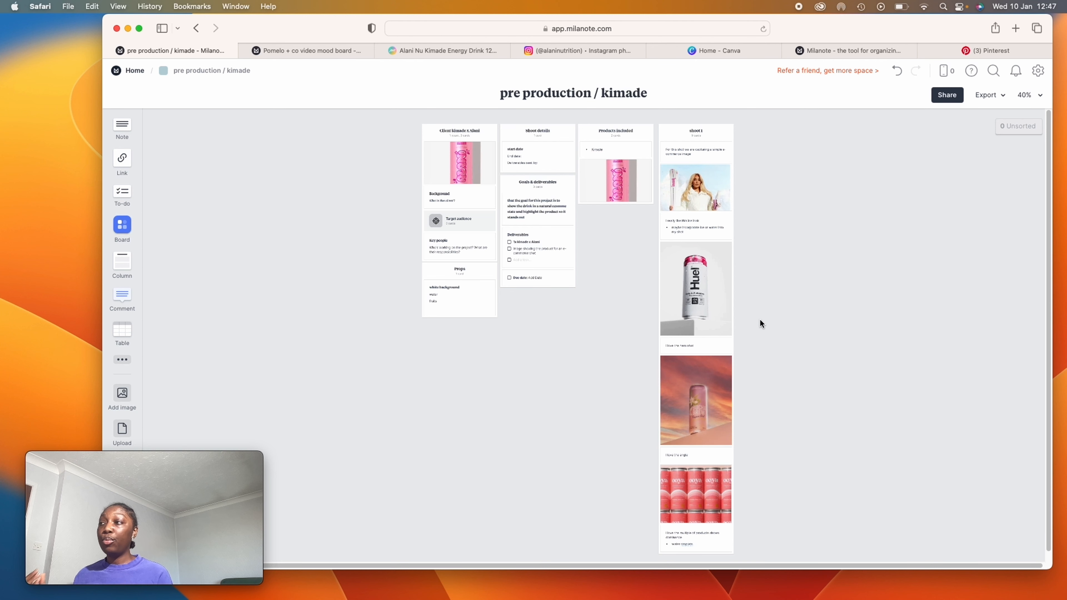
Step: Switch to the Pomelo + co video mood board and zoom out to 33% to examine its finished shot layout
left_click(329, 52)
left_click(1034, 96)
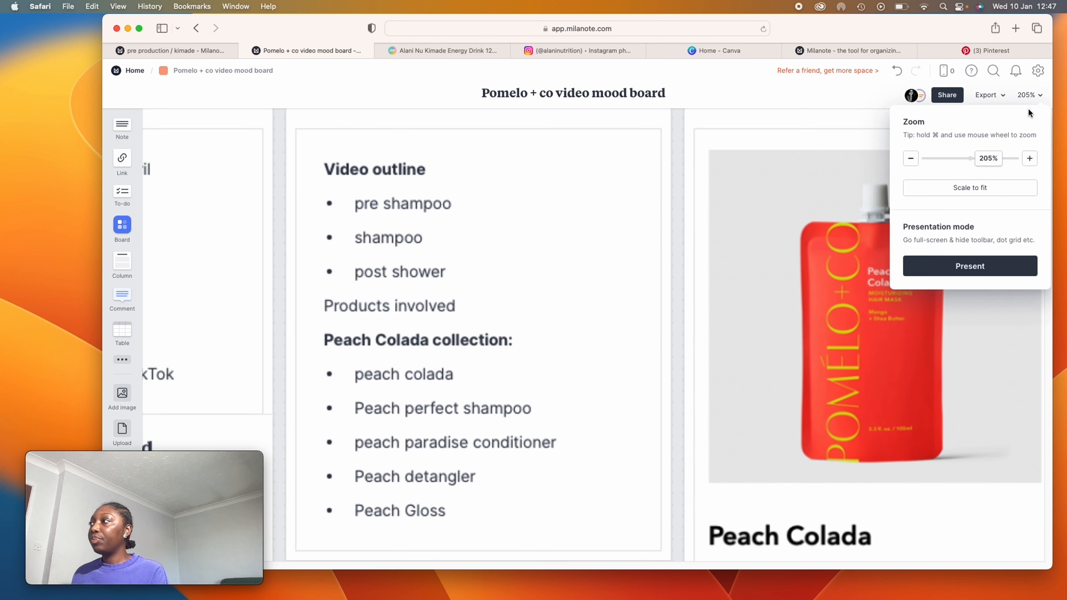
left_click(969, 157)
left_click(913, 162)
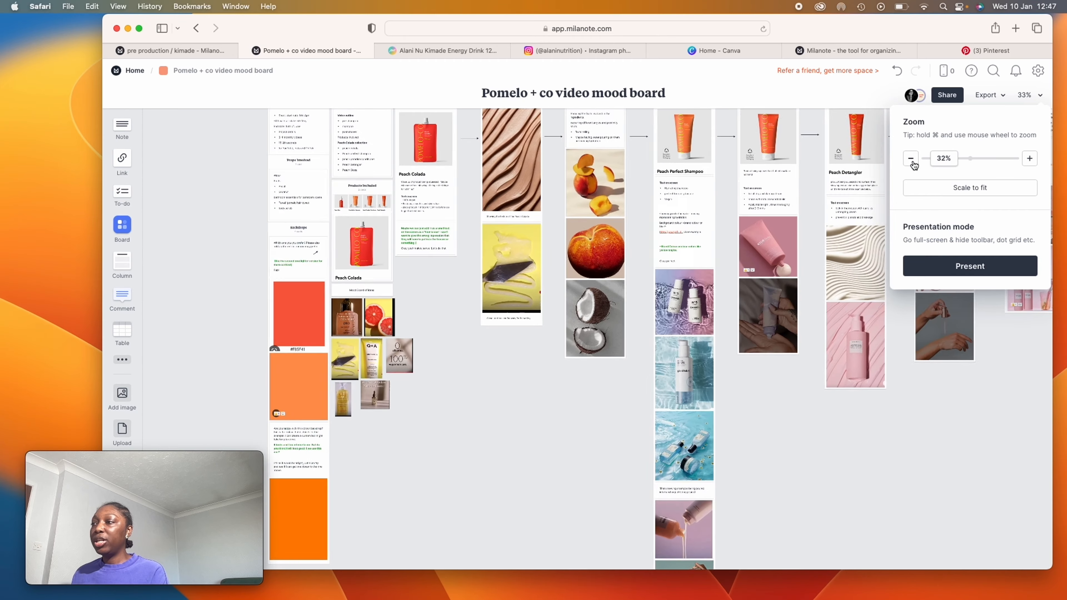
left_click(206, 139)
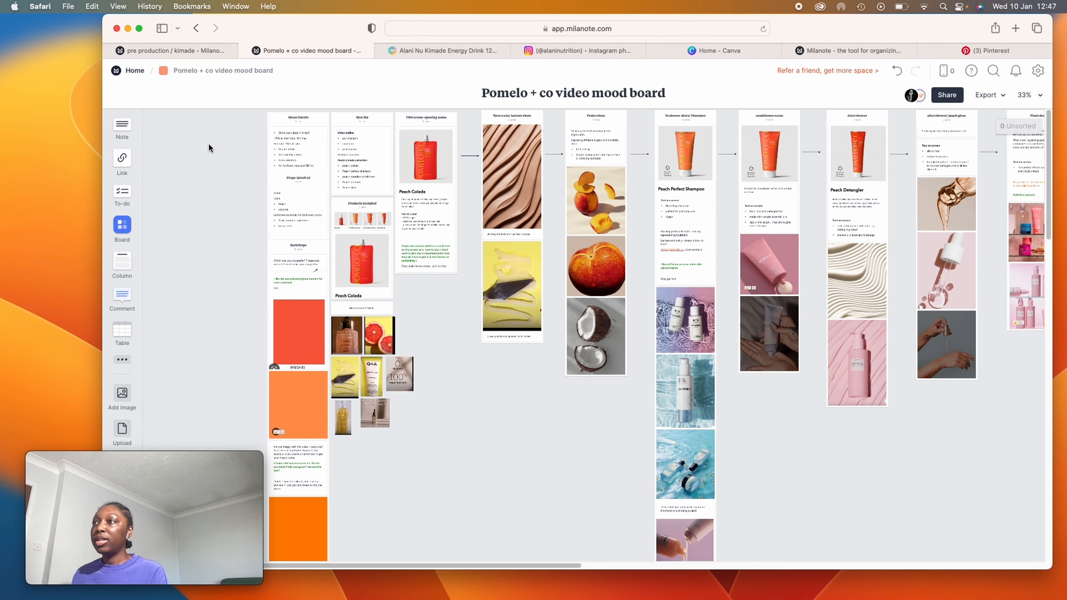
Step: Switch back to the pre production / kimade board and zoom it in to 59%
left_click(204, 51)
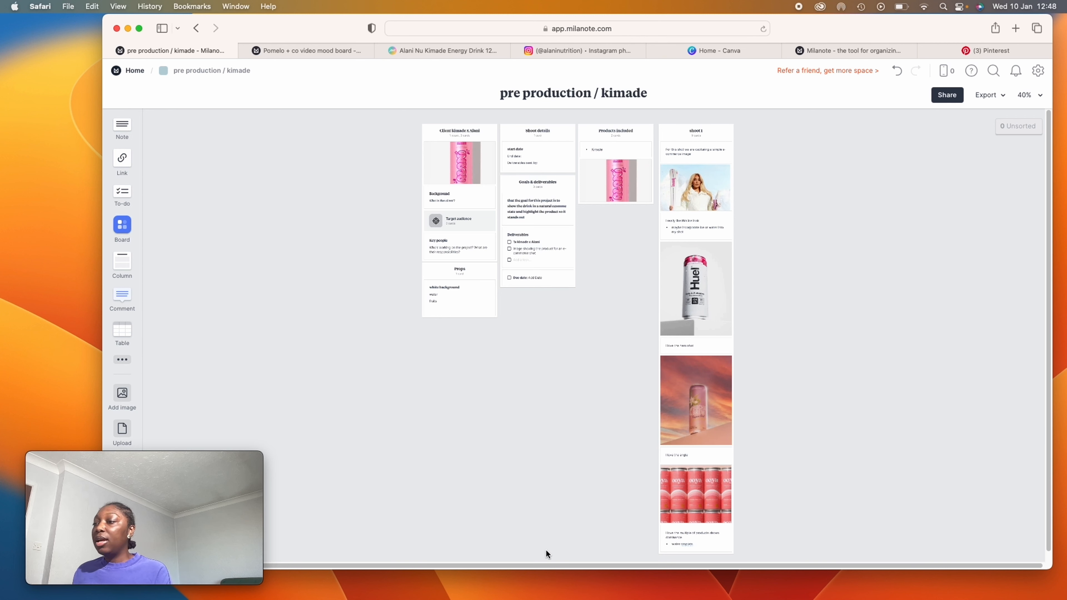
left_click(1030, 96)
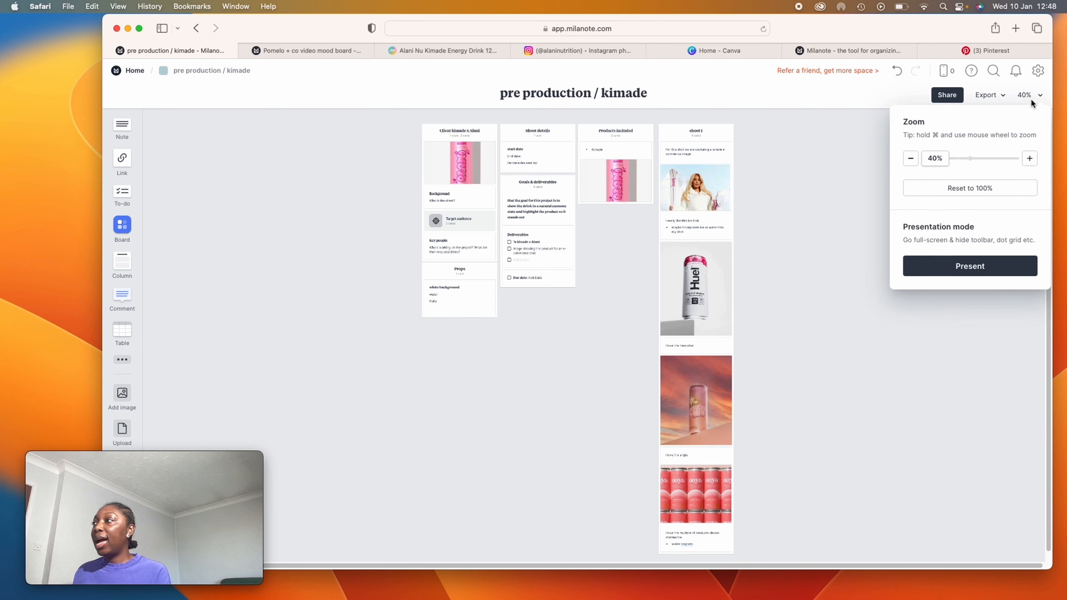
mouse_move(945, 164)
left_mouse_down()
mouse_move(970, 164)
mouse_move(944, 167)
left_mouse_up()
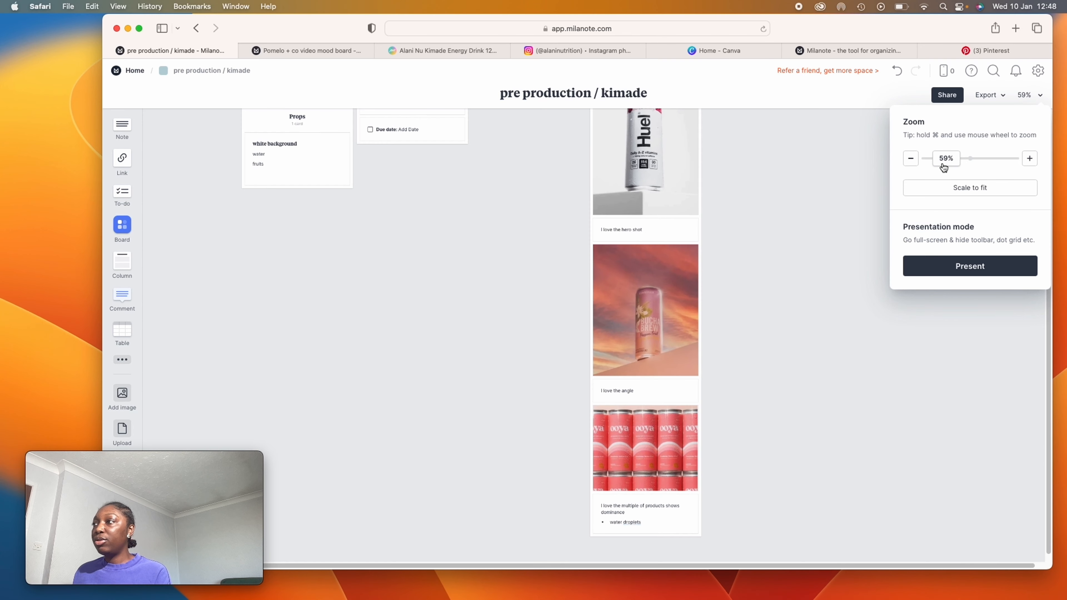
scroll(652, 184, "up", 5)
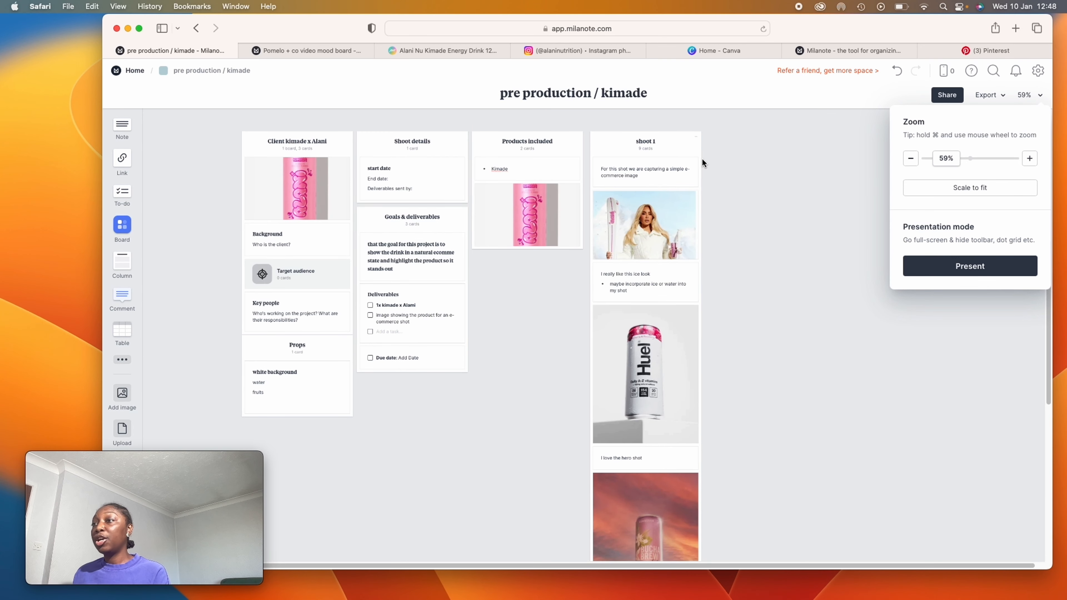
left_click(827, 206)
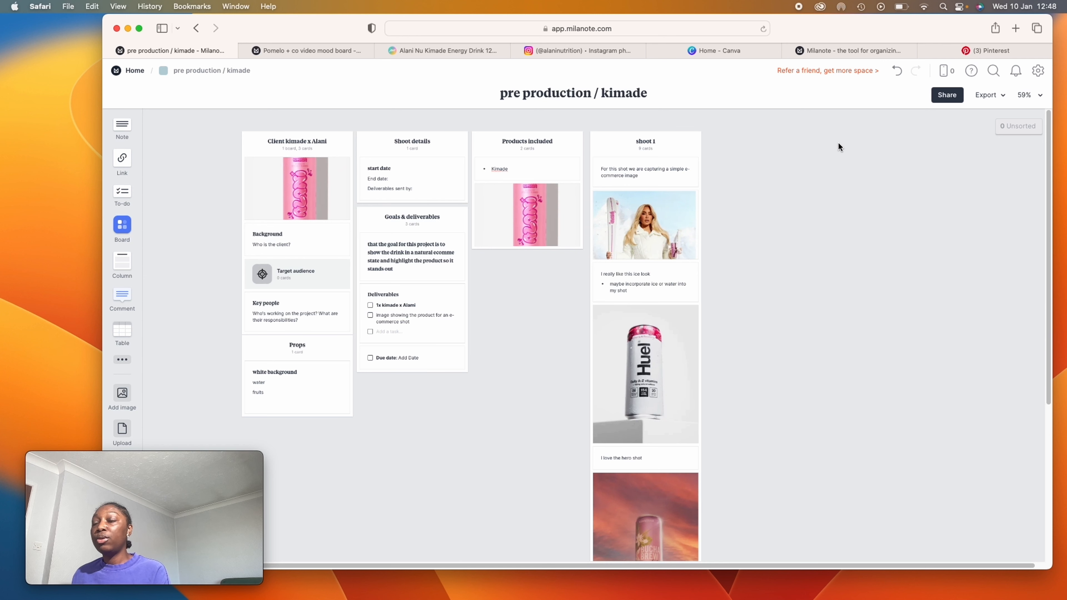
Step: Add a new column to the right of the shoot 1 column and title it "post production"
left_click_drag(123, 263, 779, 147)
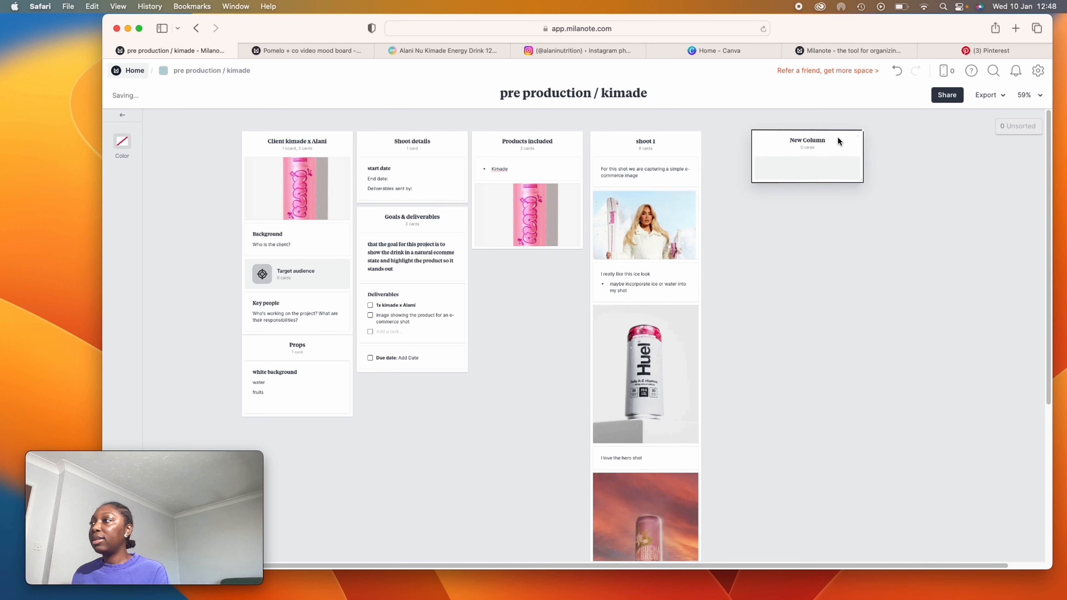
left_click(812, 142)
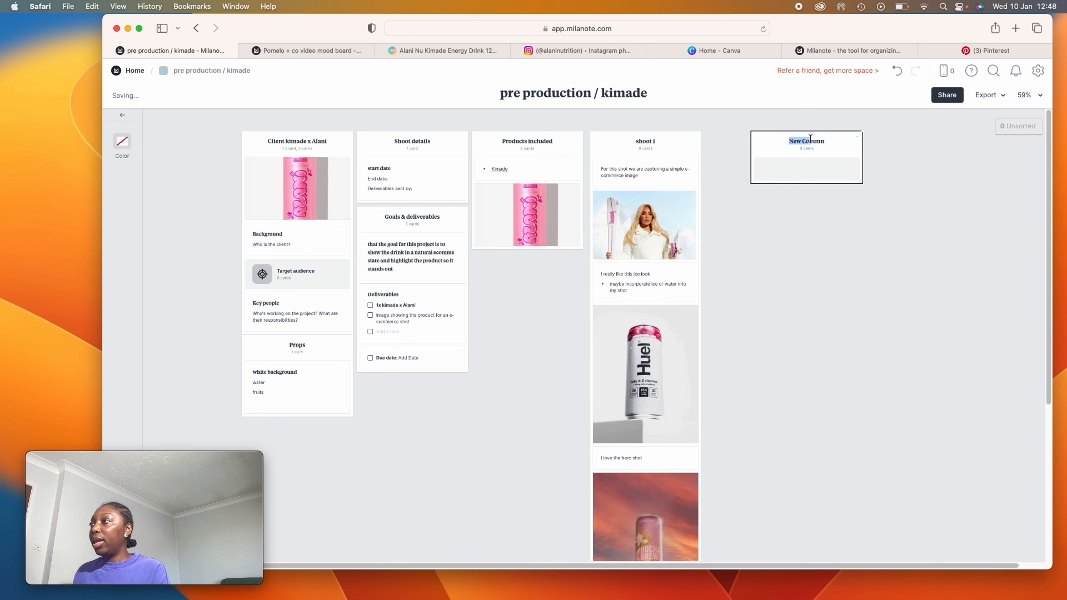
left_click(812, 141)
triple_click(805, 141)
type("pos")
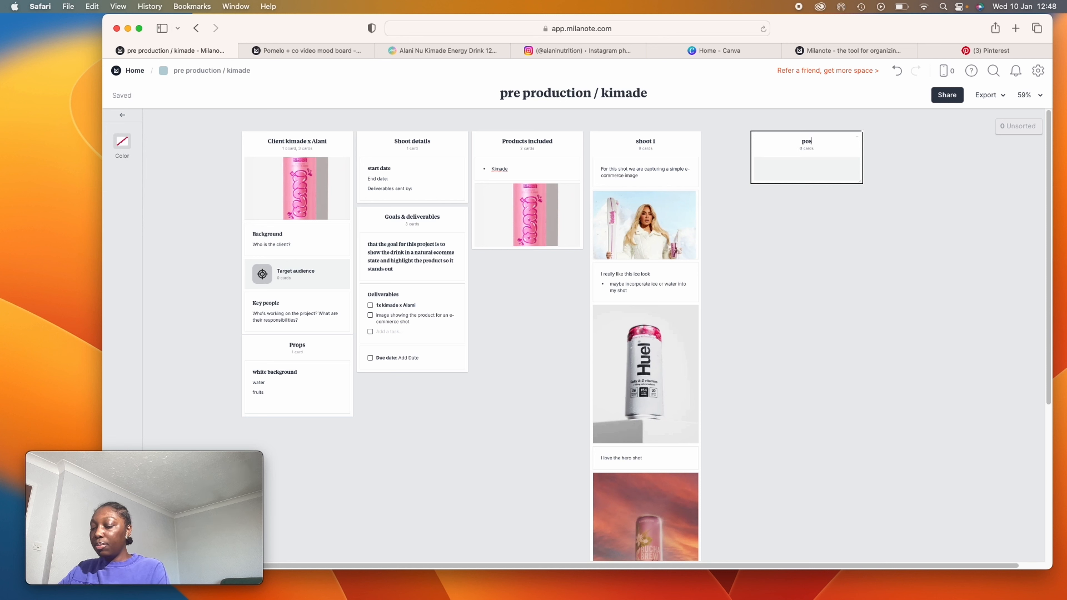
type("t production")
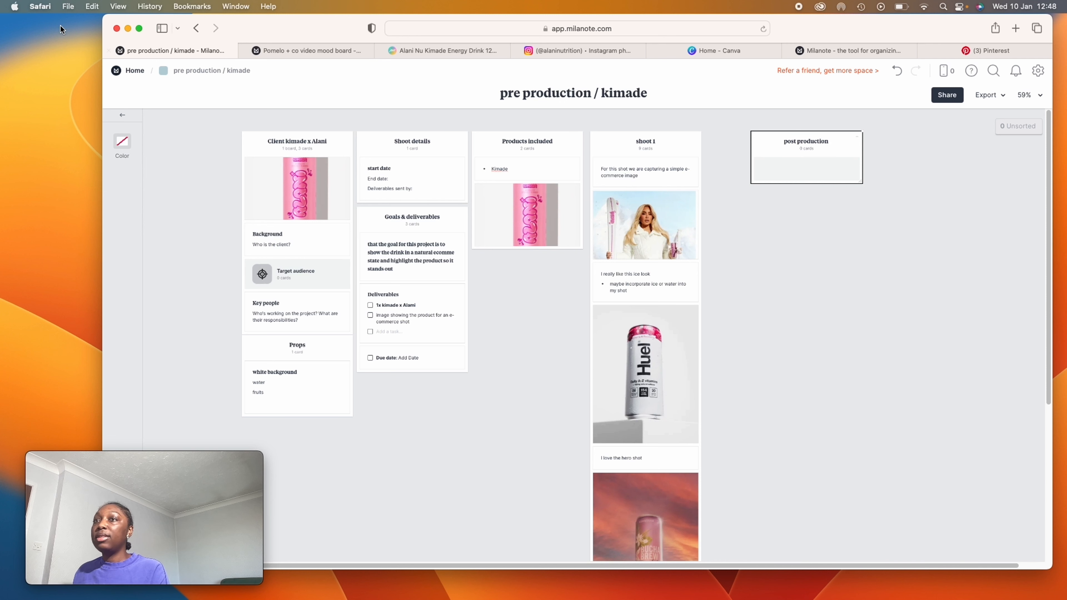
Step: Add a note reading "Editing style-" to the post production column and shift the column slightly to the right
left_click(780, 191)
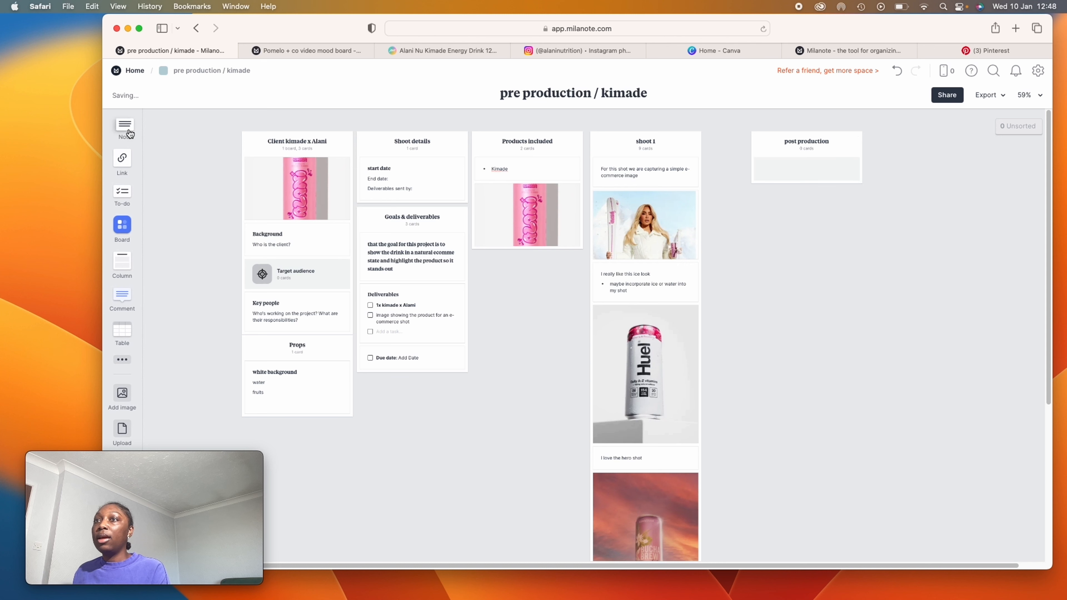
double_click(780, 191)
type("ed")
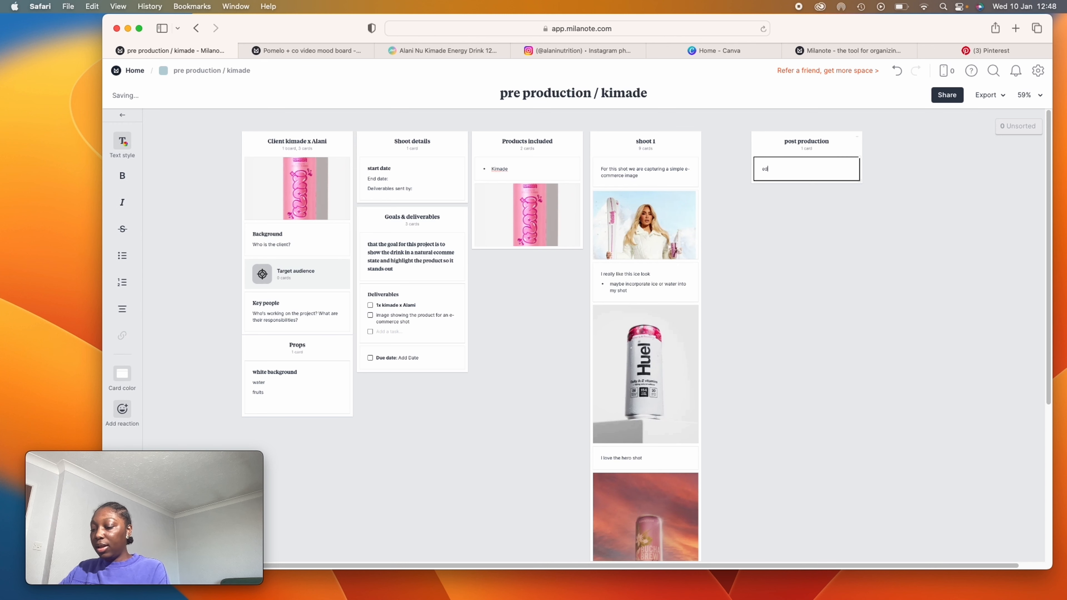
type("in")
key("BackSpace")
key("BackSpace")
key("BackSpace")
key("BackSpace")
type("Edit")
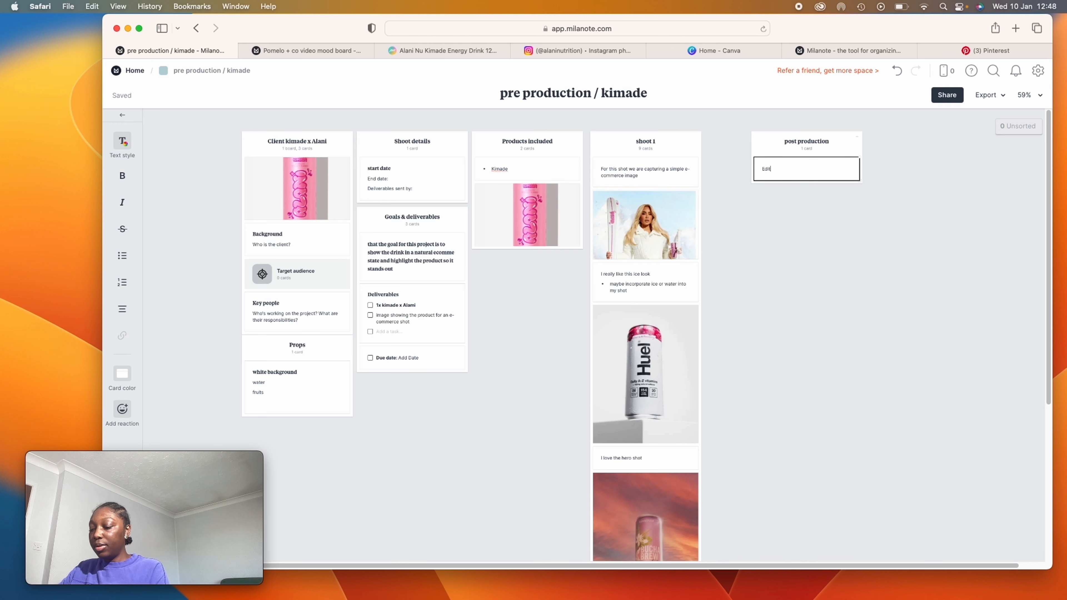
type("ing style")
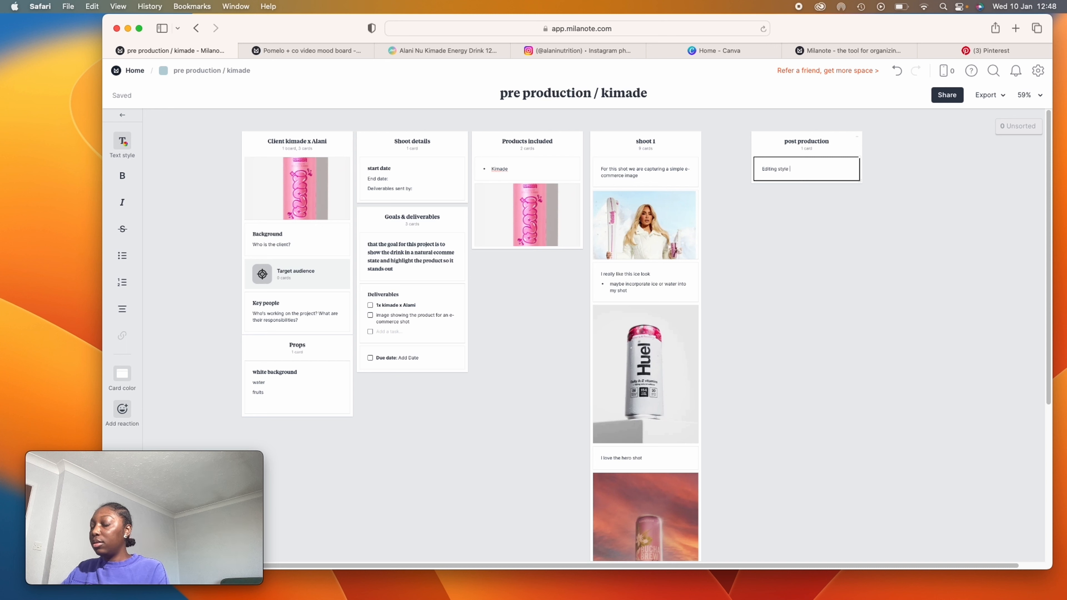
key("Return")
key("Return")
key("BackSpace")
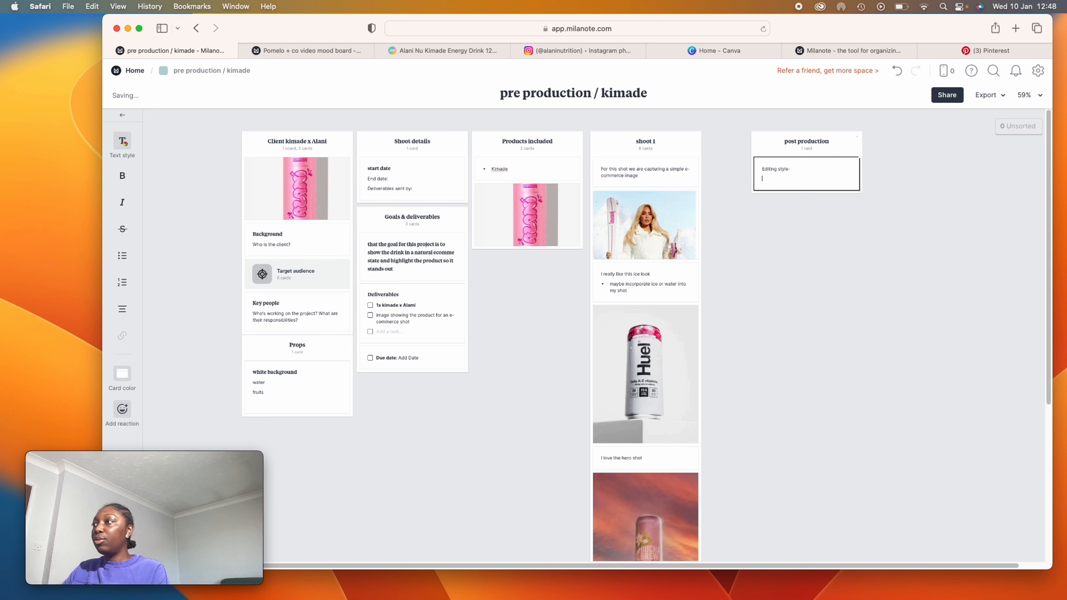
left_click(820, 254)
left_click_drag(851, 136, 850, 134)
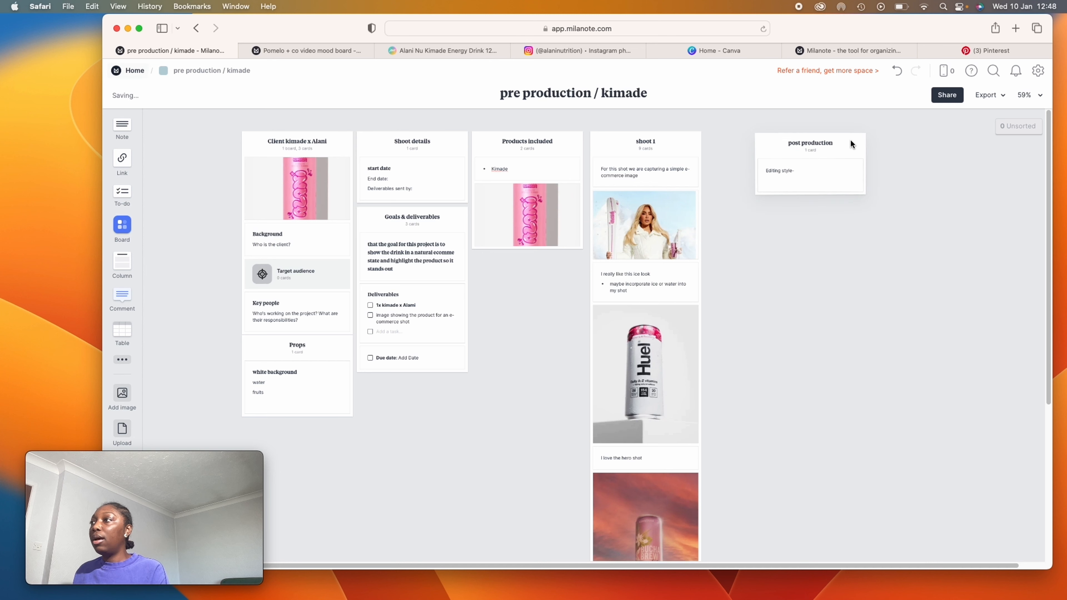
Step: Review the shoot 1 references and examine the board's sharing options for editors and read-only links
left_click(815, 172)
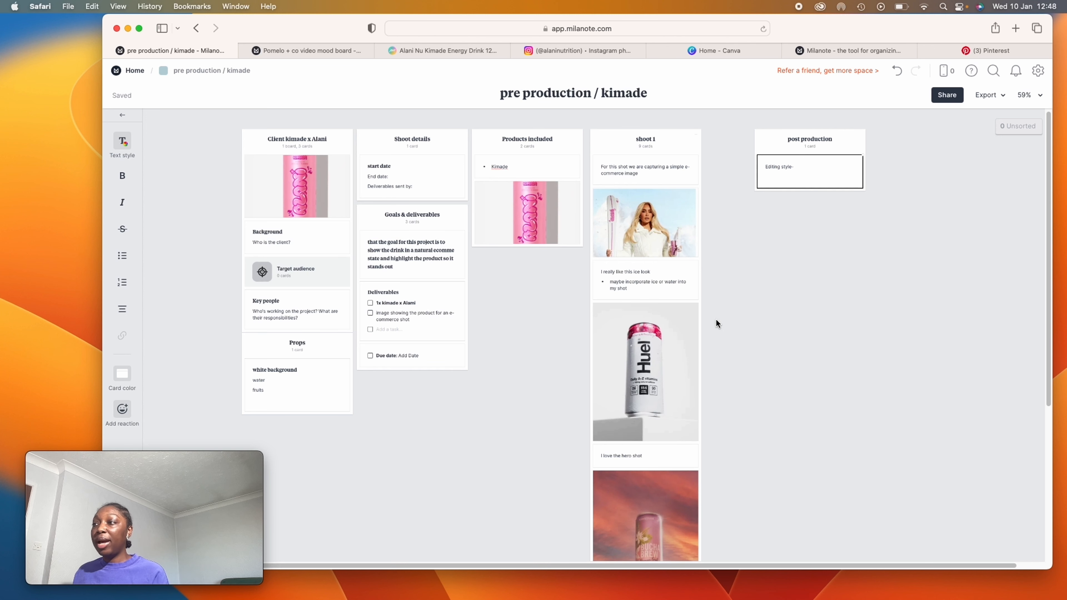
scroll(689, 366, "down", 5)
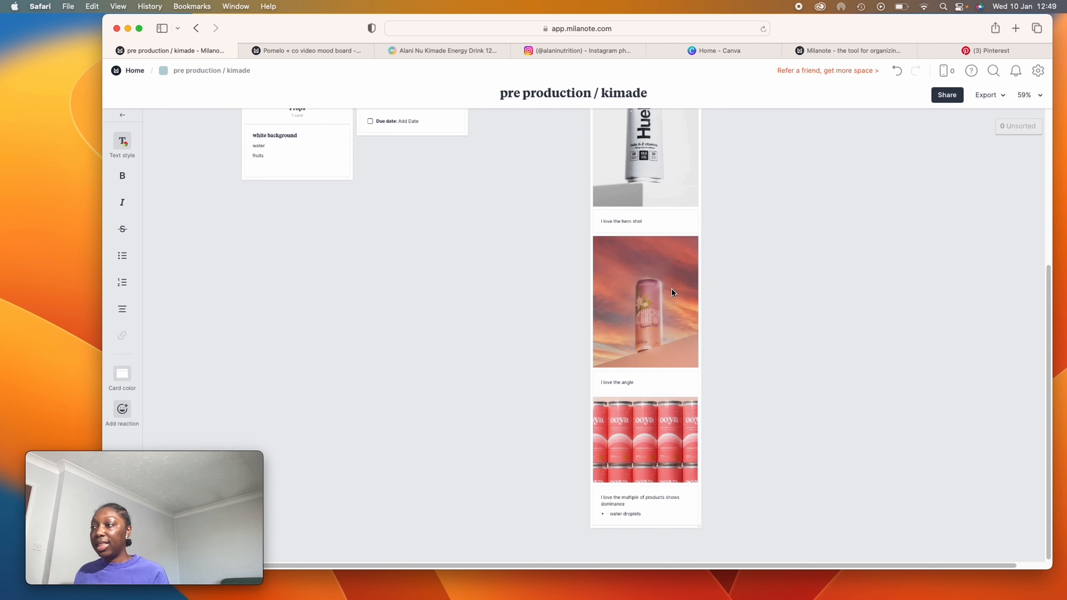
scroll(715, 295, "up", 5)
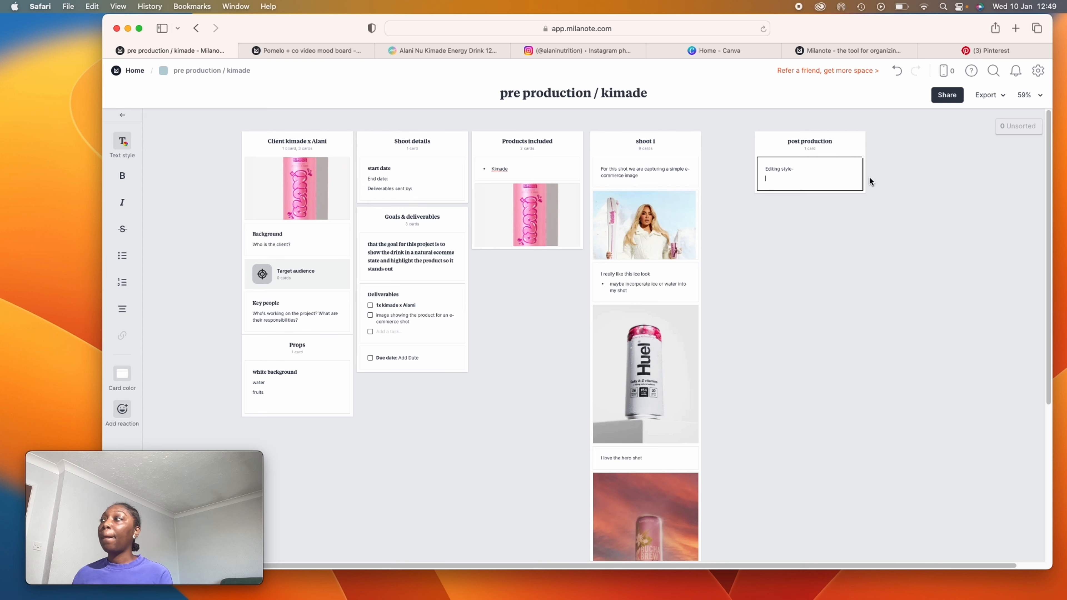
left_click(947, 96)
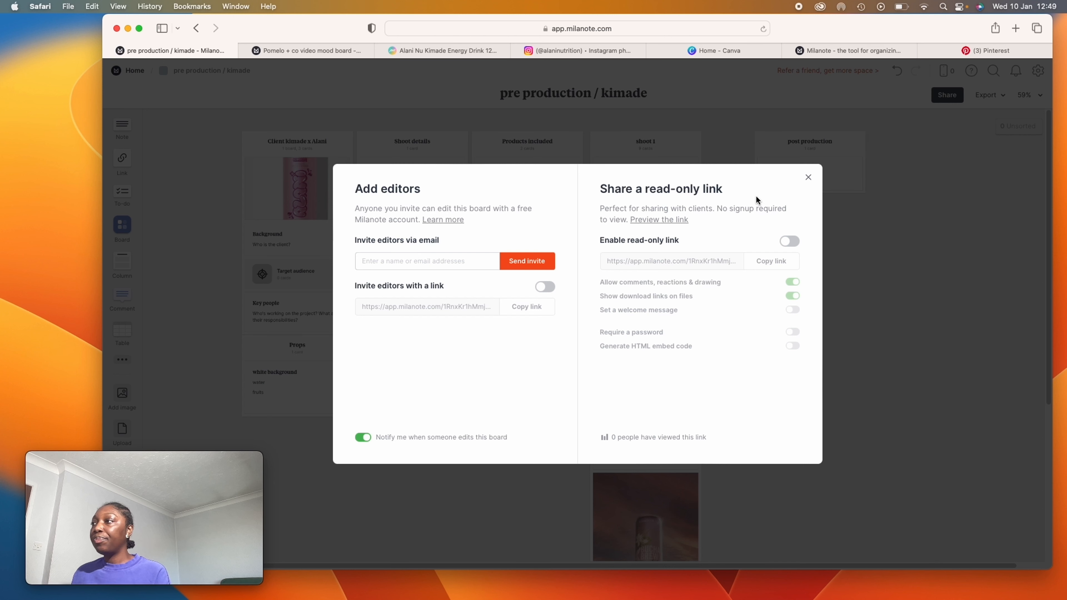
left_click(808, 177)
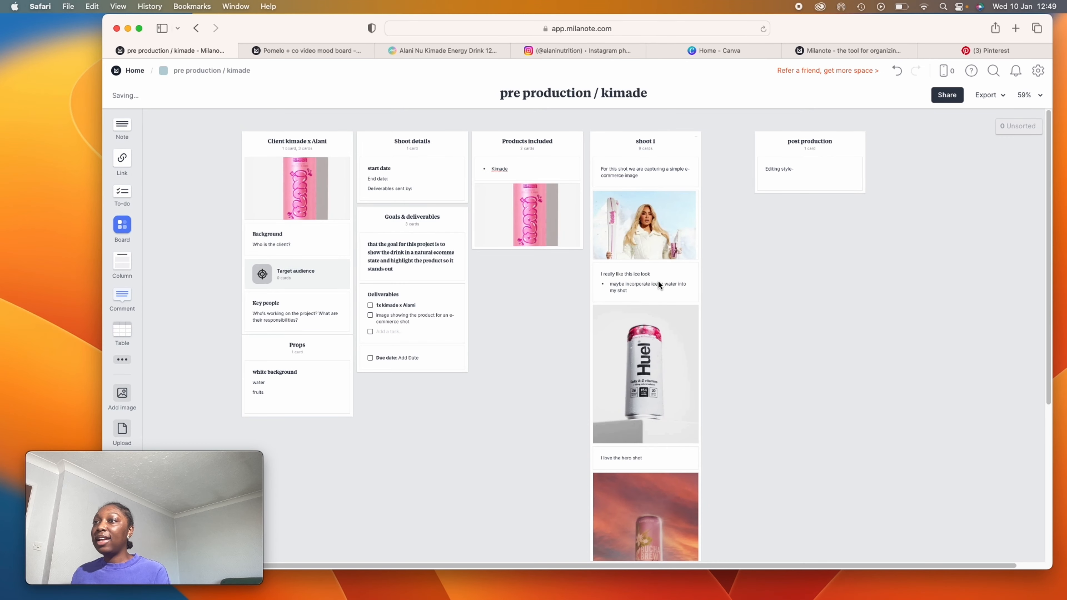
Step: Add an arrow line that curves from beneath the Props column up to the Goals & deliverables column
scroll(190, 325, "down", 1)
left_click_drag(199, 452, 1001, 450)
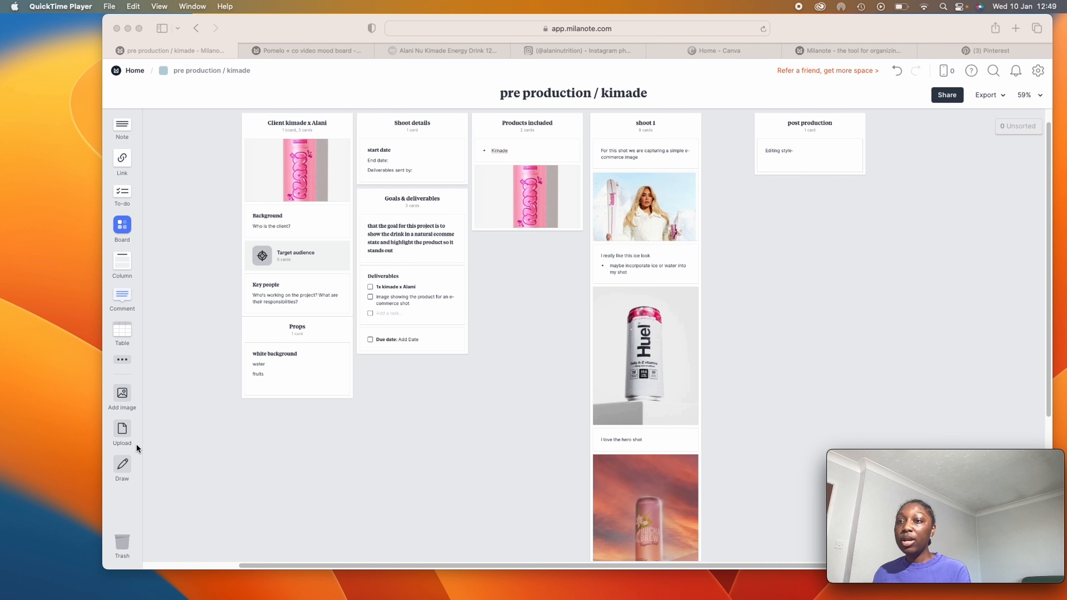
left_click(124, 359)
left_click(124, 359)
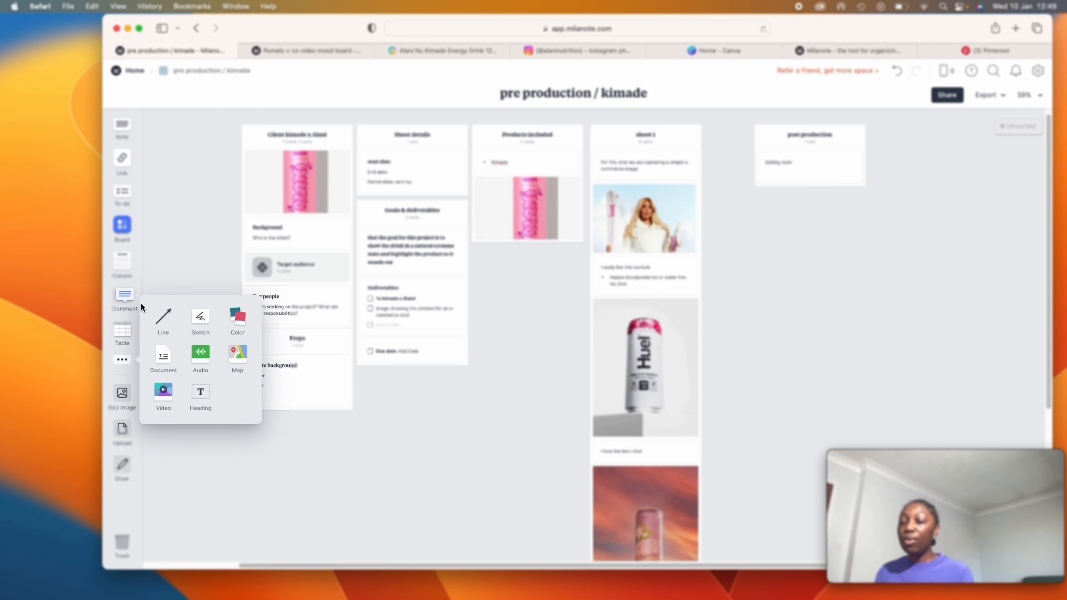
left_click_drag(161, 319, 360, 416)
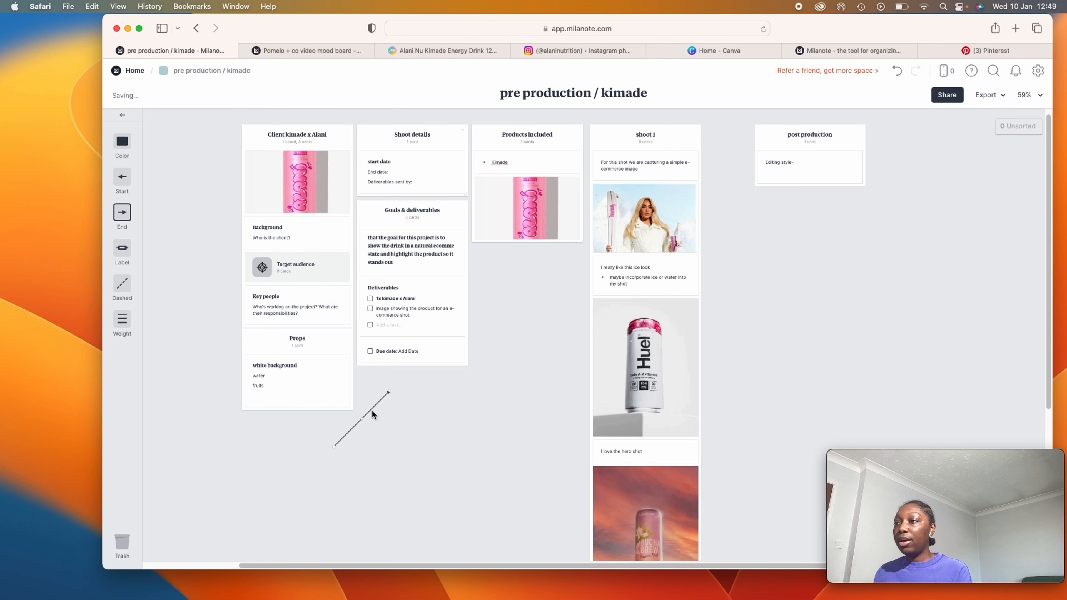
left_click_drag(347, 378, 371, 394)
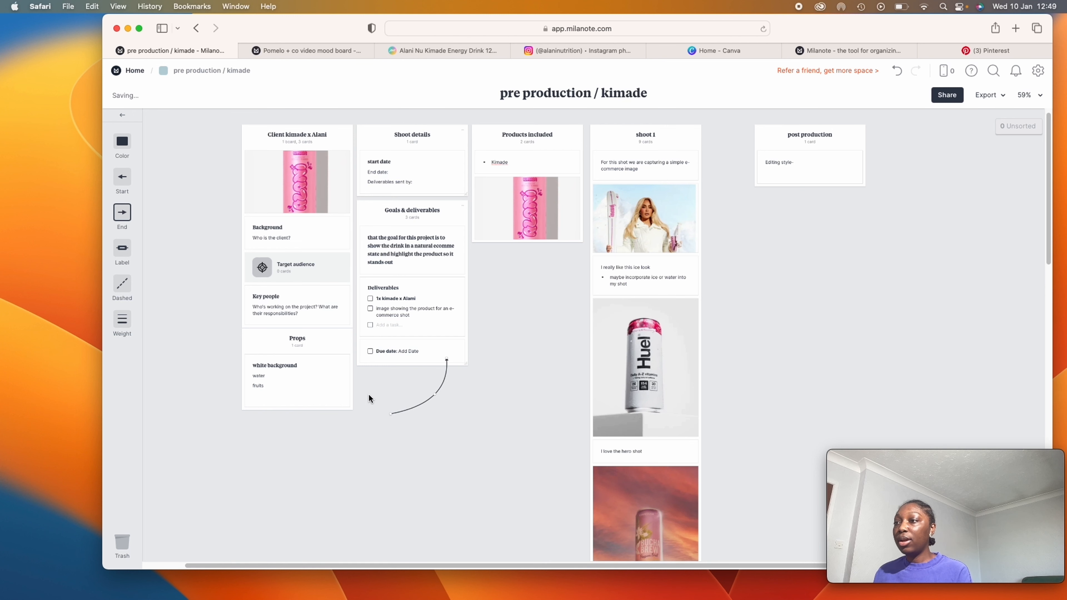
left_click(448, 383)
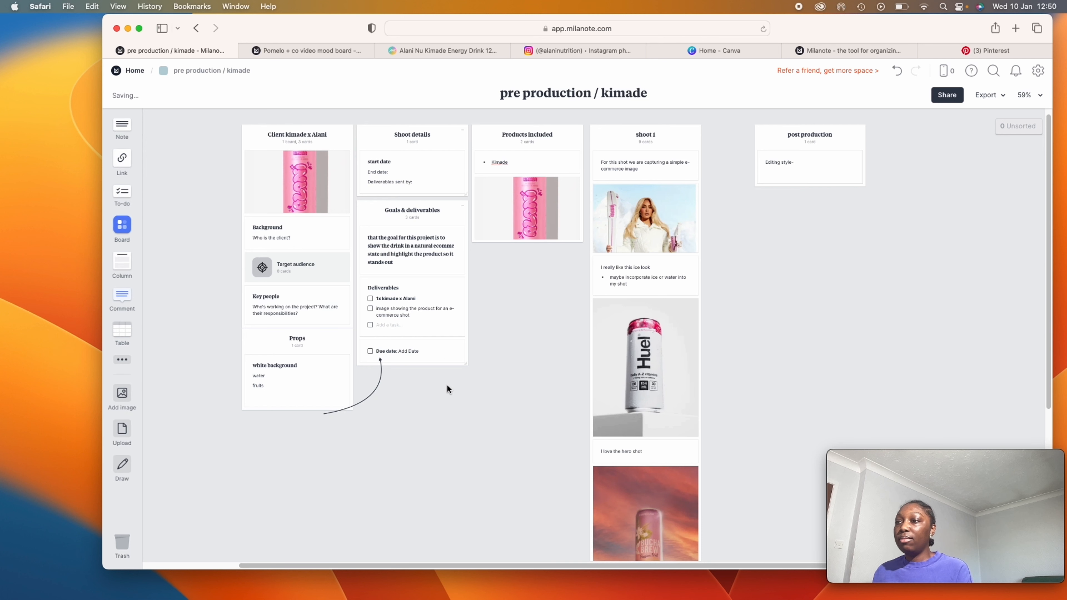
Step: Place a blank sketch card beneath the Props column
left_click(129, 365)
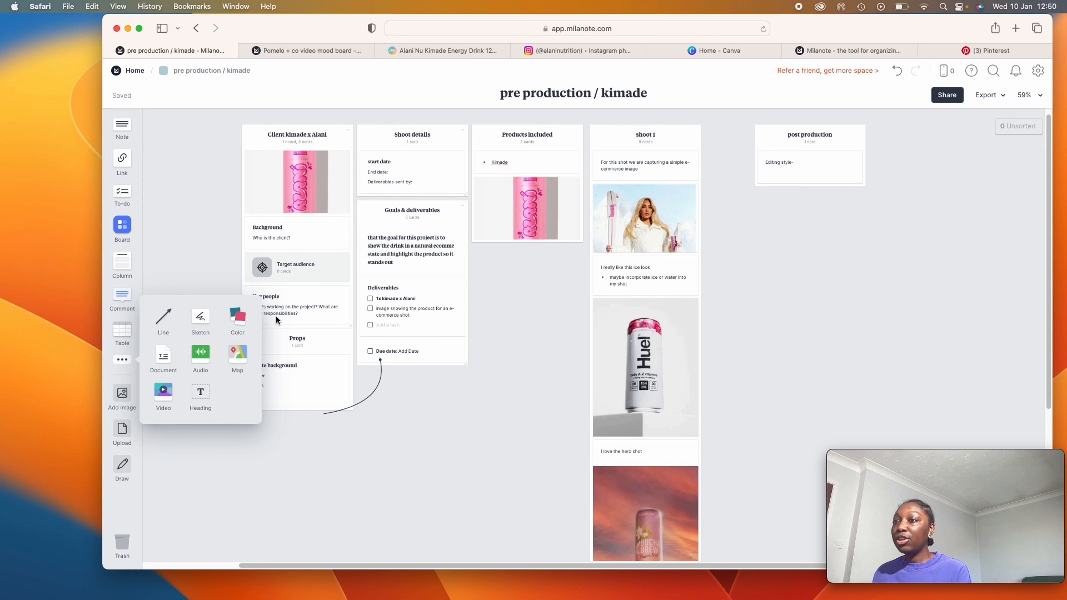
mouse_move(203, 322)
left_mouse_down()
mouse_move(243, 353)
mouse_move(270, 452)
mouse_move(256, 438)
mouse_move(306, 437)
left_mouse_up()
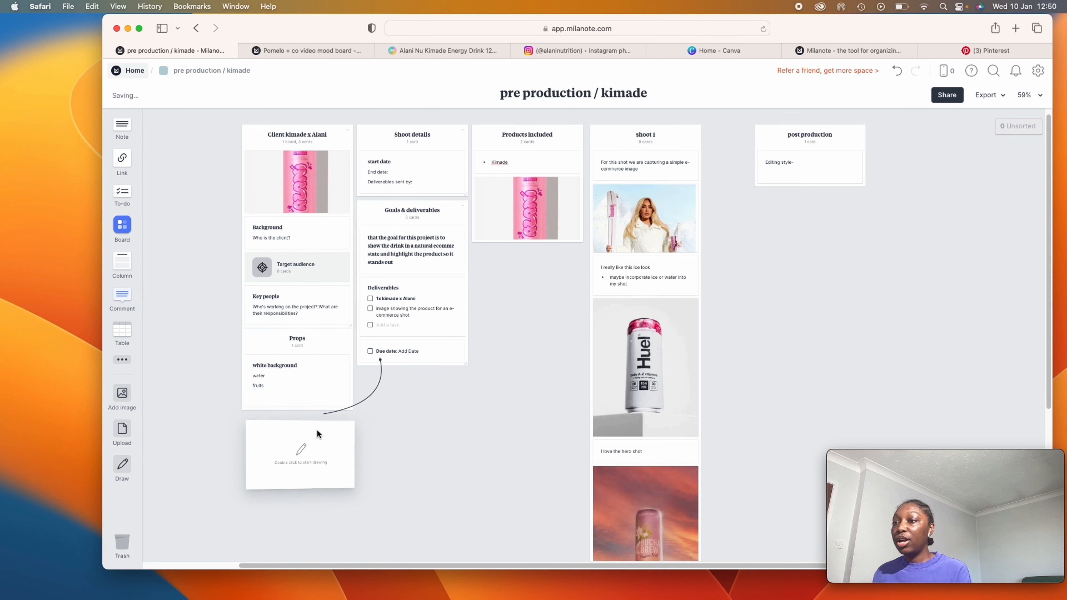
double_click(292, 453)
mouse_move(386, 232)
left_mouse_down()
mouse_move(414, 257)
mouse_move(360, 276)
mouse_move(373, 265)
left_mouse_up()
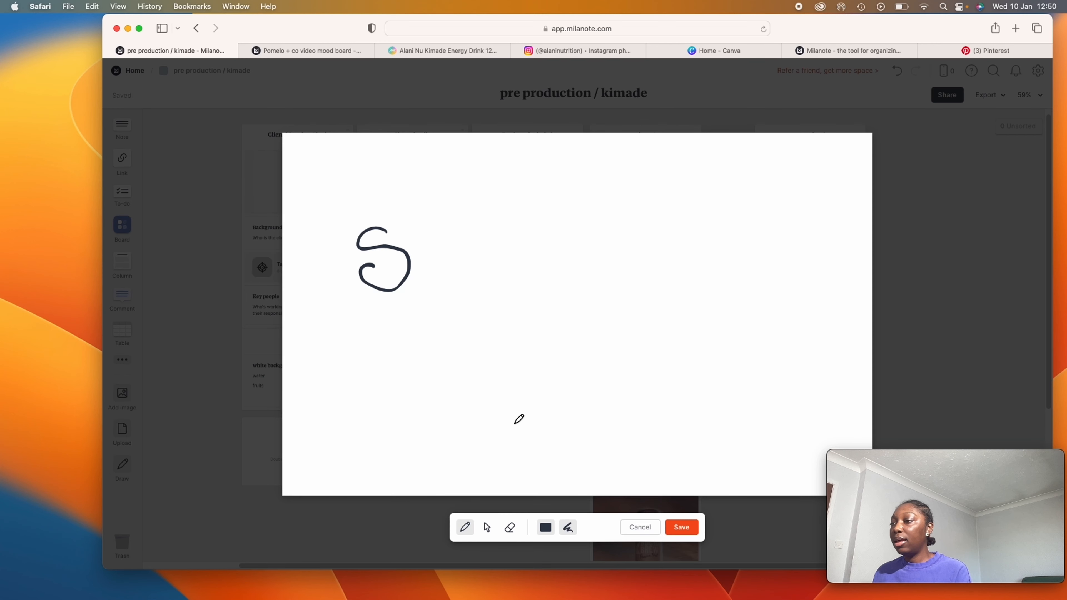
left_click(616, 506)
Step: Handwrite the word "Shoot" on the sketch card and save the drawing
double_click(282, 458)
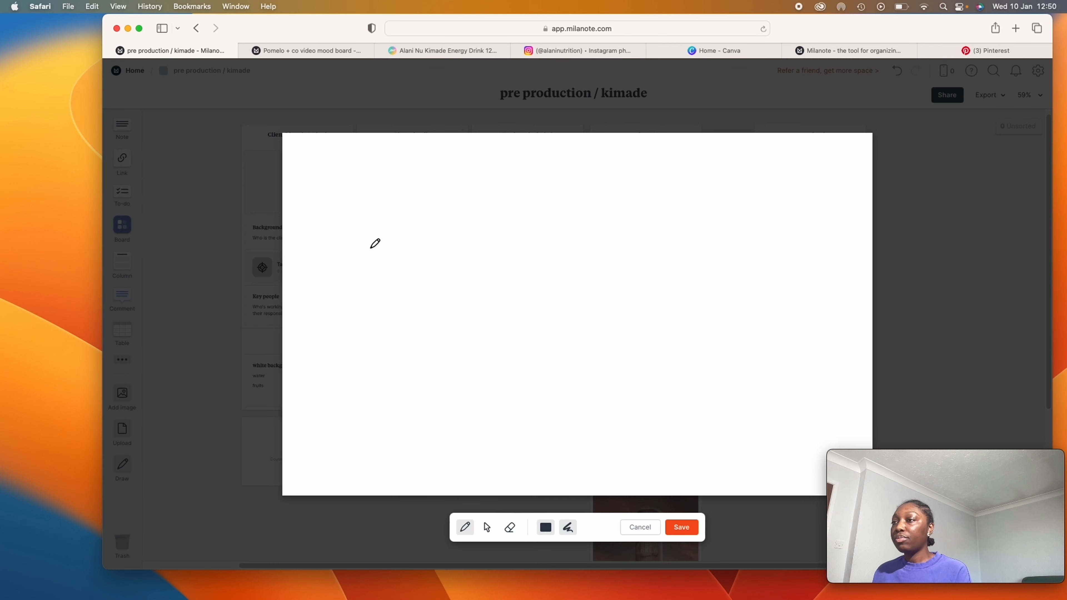
mouse_move(380, 232)
left_mouse_down()
mouse_move(376, 284)
mouse_move(379, 249)
left_mouse_up()
mouse_move(399, 226)
left_mouse_down()
mouse_move(427, 270)
mouse_move(455, 271)
mouse_move(465, 240)
mouse_move(484, 235)
left_mouse_up()
mouse_move(525, 238)
left_mouse_down()
mouse_move(508, 252)
mouse_move(540, 242)
left_mouse_up()
mouse_move(554, 215)
left_mouse_down()
mouse_move(559, 242)
mouse_move(575, 247)
mouse_move(577, 229)
left_mouse_up()
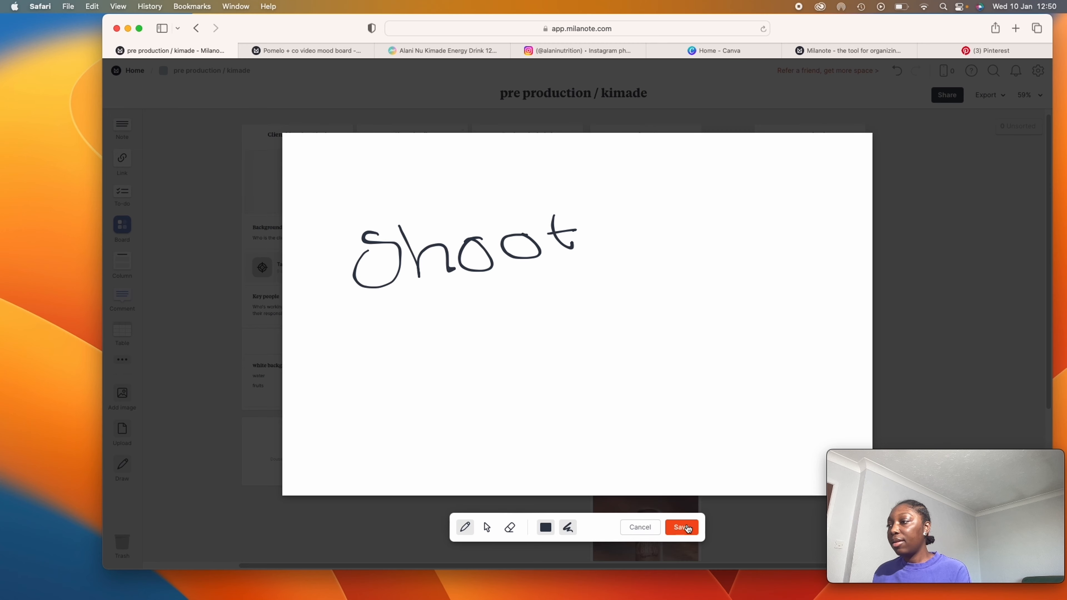
left_click(682, 527)
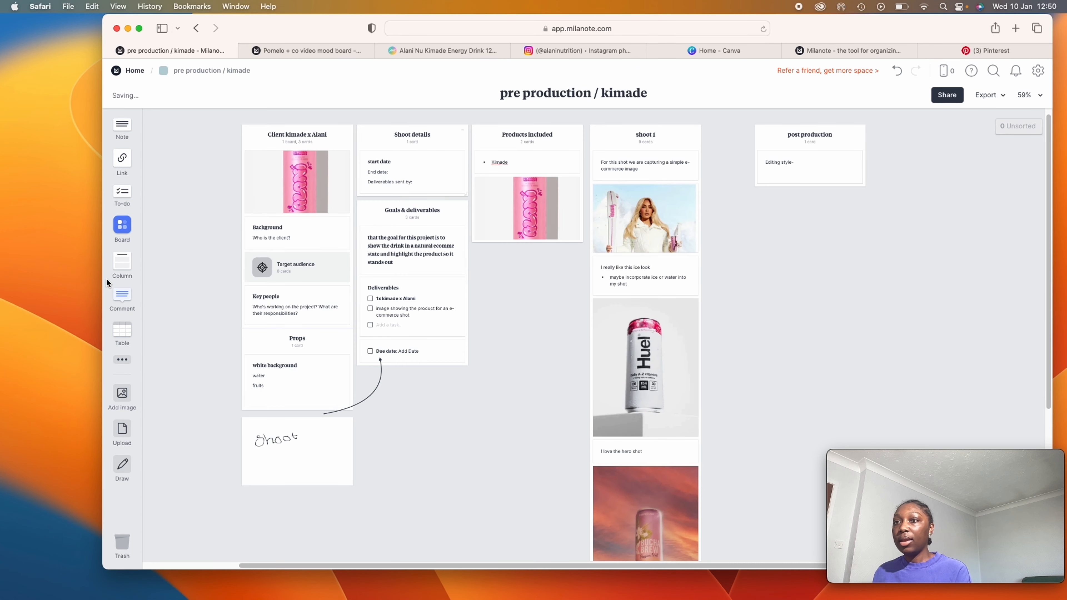
Step: Add a color swatch card, recolor it bright purple and position it directly beneath the "Shoot" sketch card
left_click(122, 359)
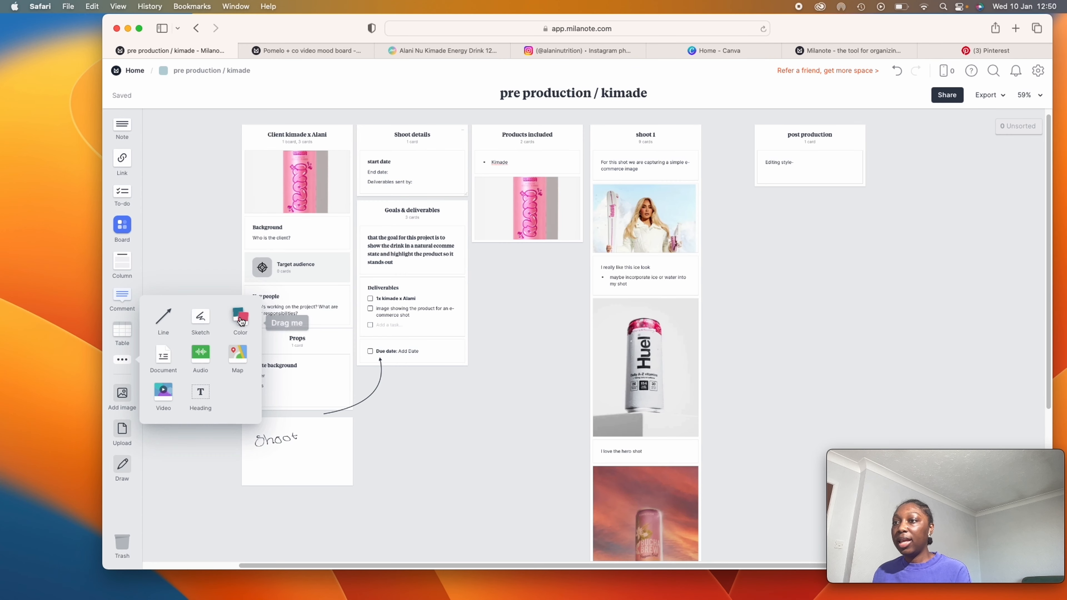
left_click_drag(241, 322, 367, 429)
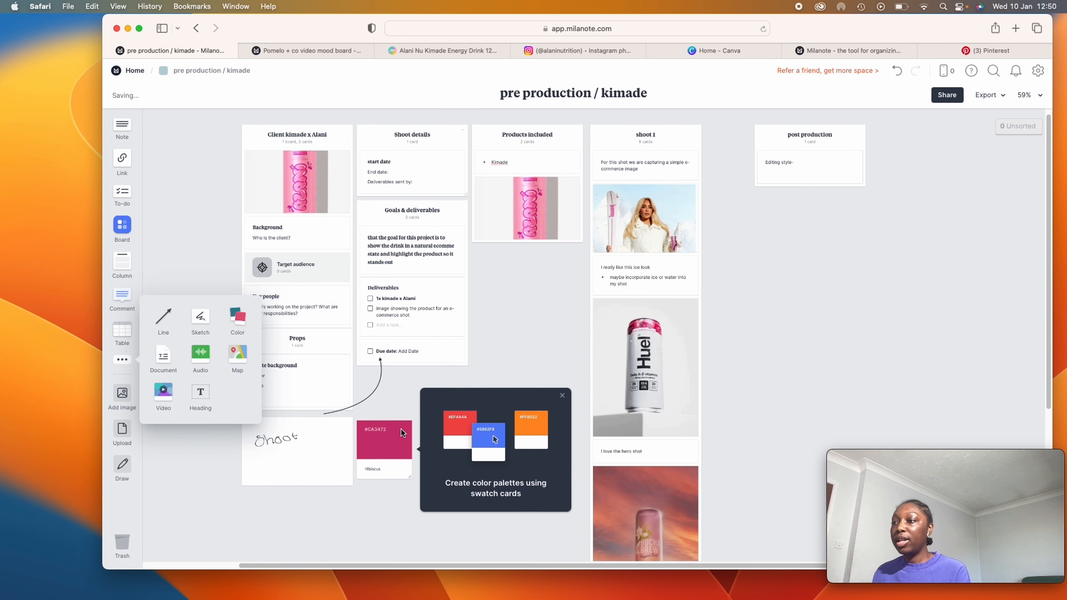
left_click(391, 461)
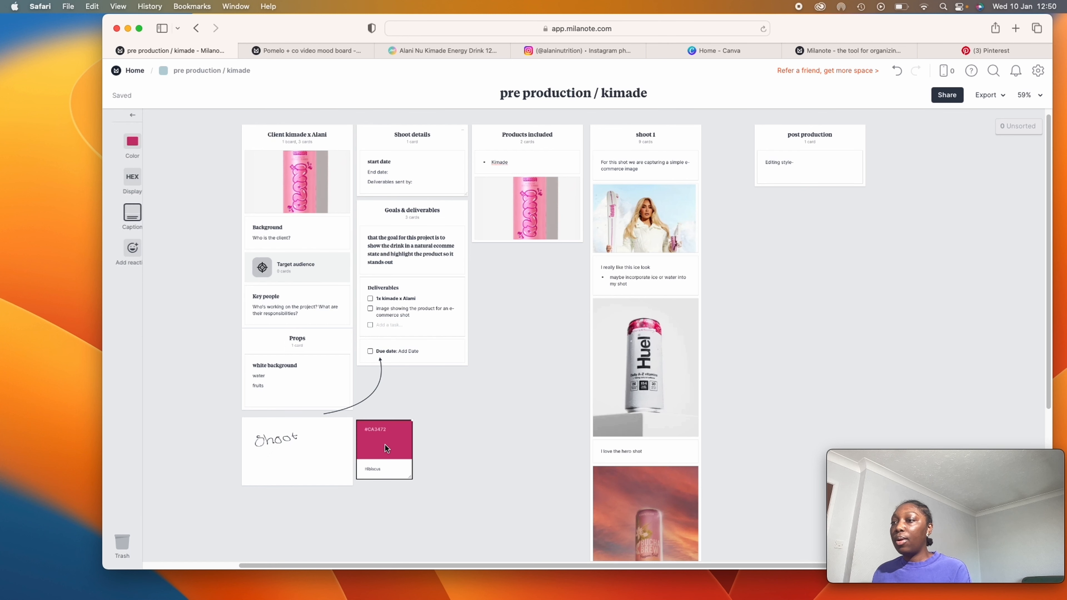
left_click(391, 461)
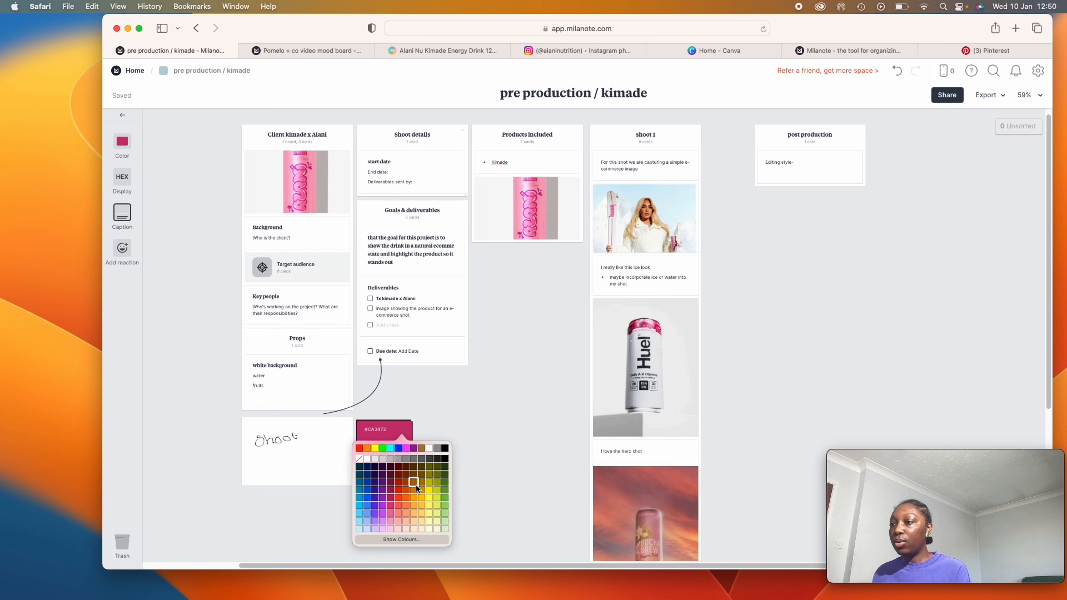
left_click(376, 521)
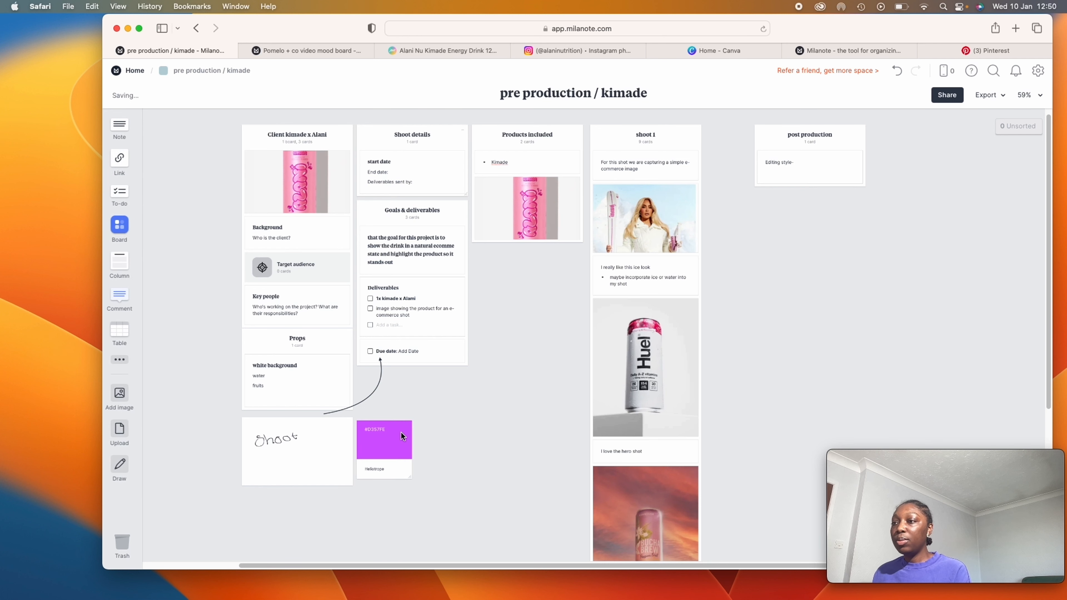
left_click_drag(400, 431, 288, 505)
Step: Duplicate the Props column and place the copy directly beneath the sketch card, moving the purple swatch out of the way
scroll(374, 436, "down", 5)
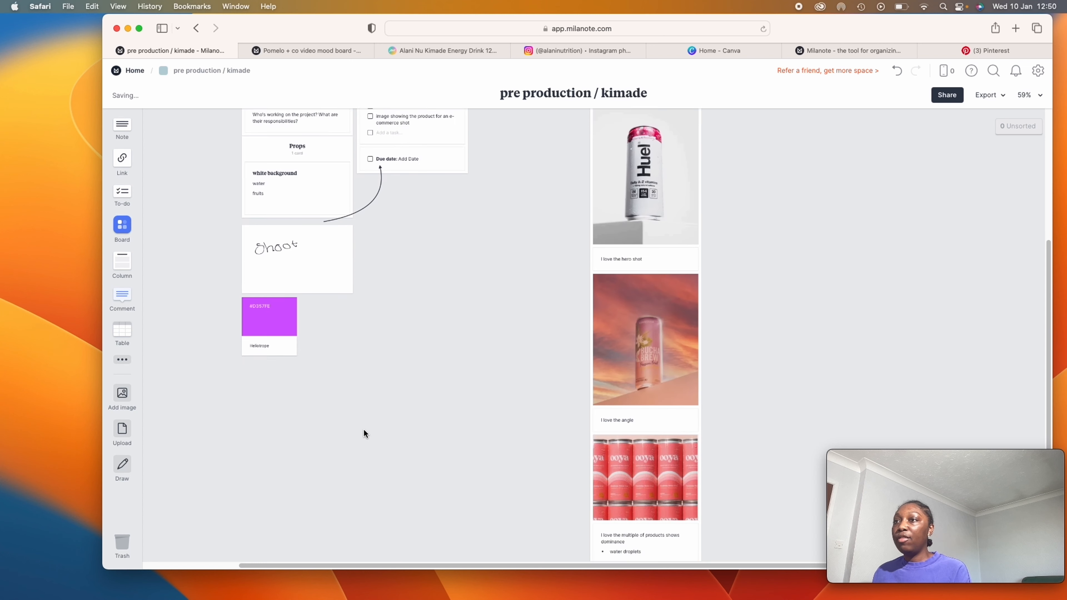
scroll(363, 429, "up", 2)
right_click(331, 239)
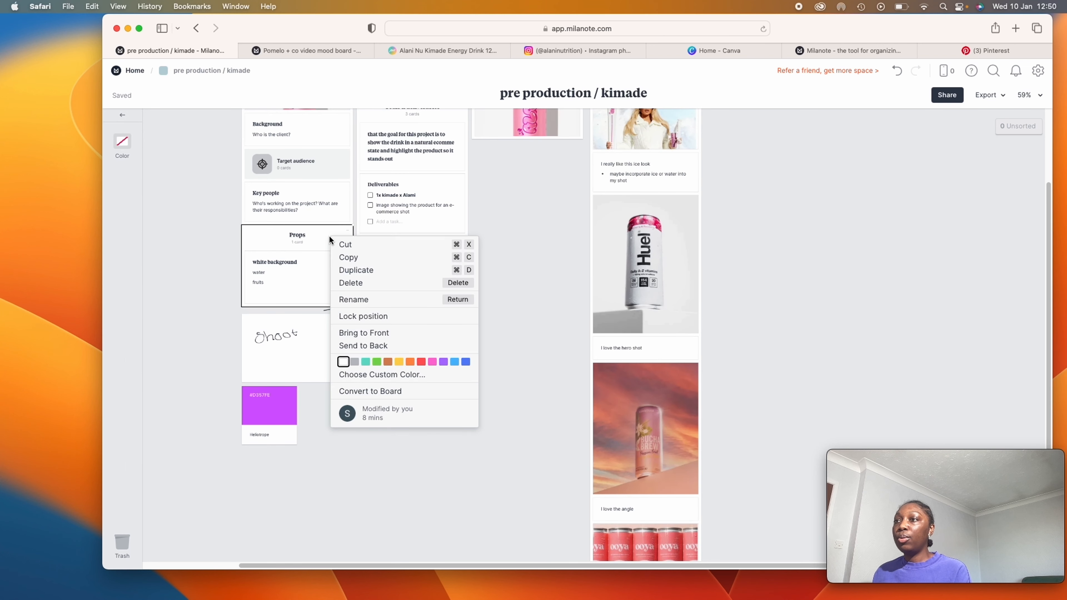
left_click(364, 271)
left_click_drag(333, 253, 327, 451)
left_click_drag(291, 400, 439, 425)
left_click_drag(336, 453, 324, 397)
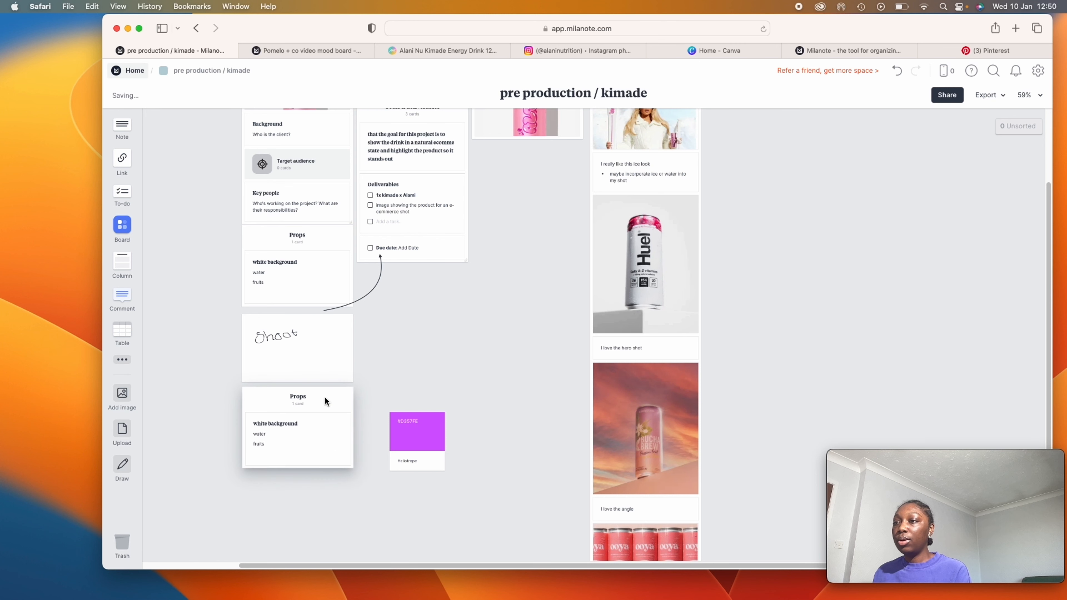
Step: Rename the copied column "brand colours" and replace its props text with the purple color swatch
double_click(301, 397)
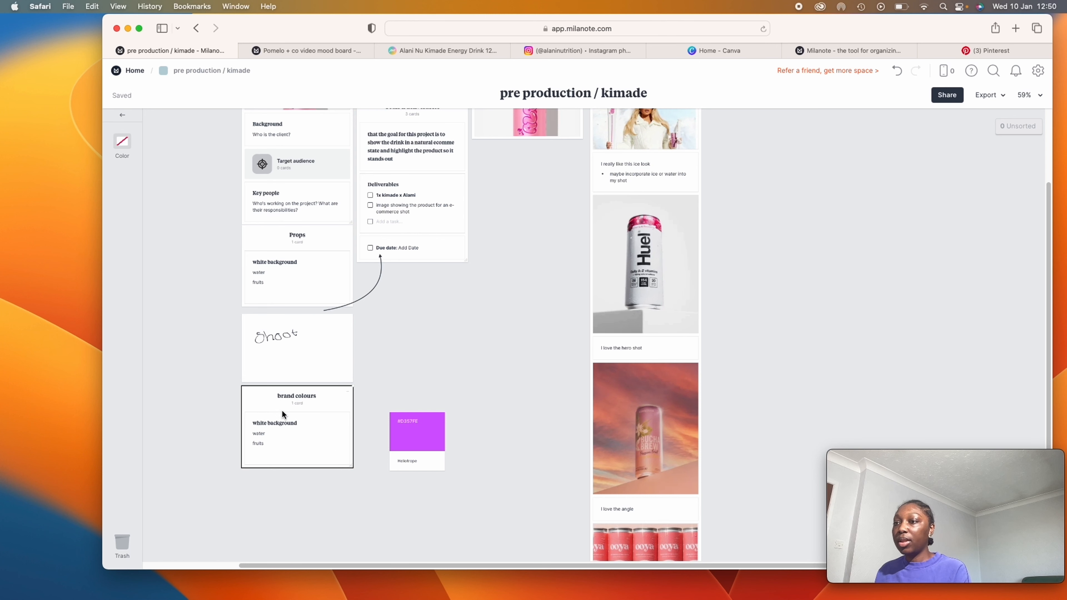
left_click(293, 440)
left_click_drag(293, 451, 248, 422)
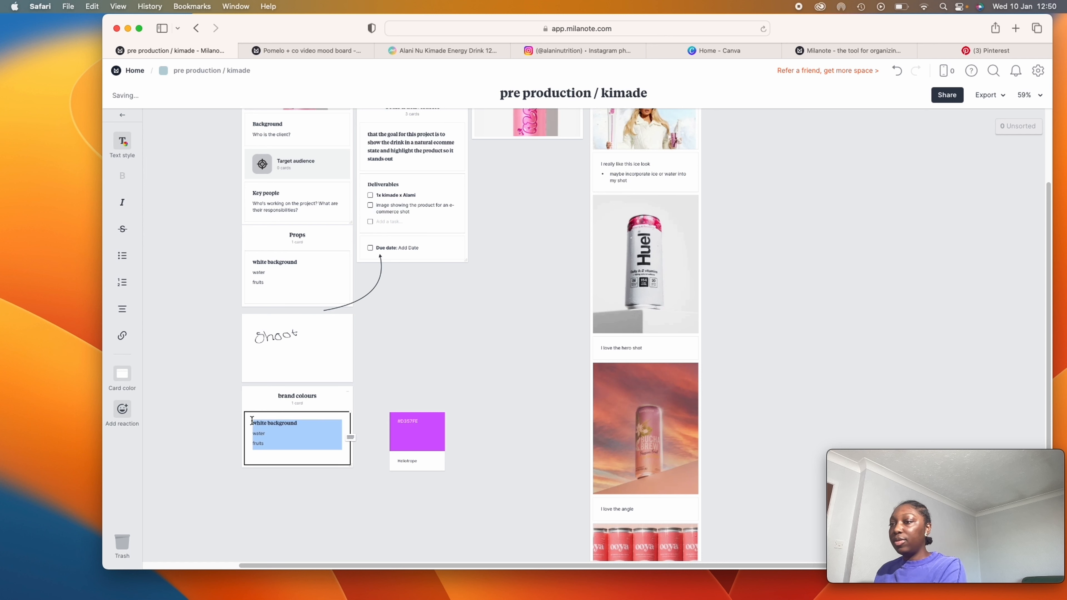
key("BackSpace")
left_click_drag(418, 425, 280, 423)
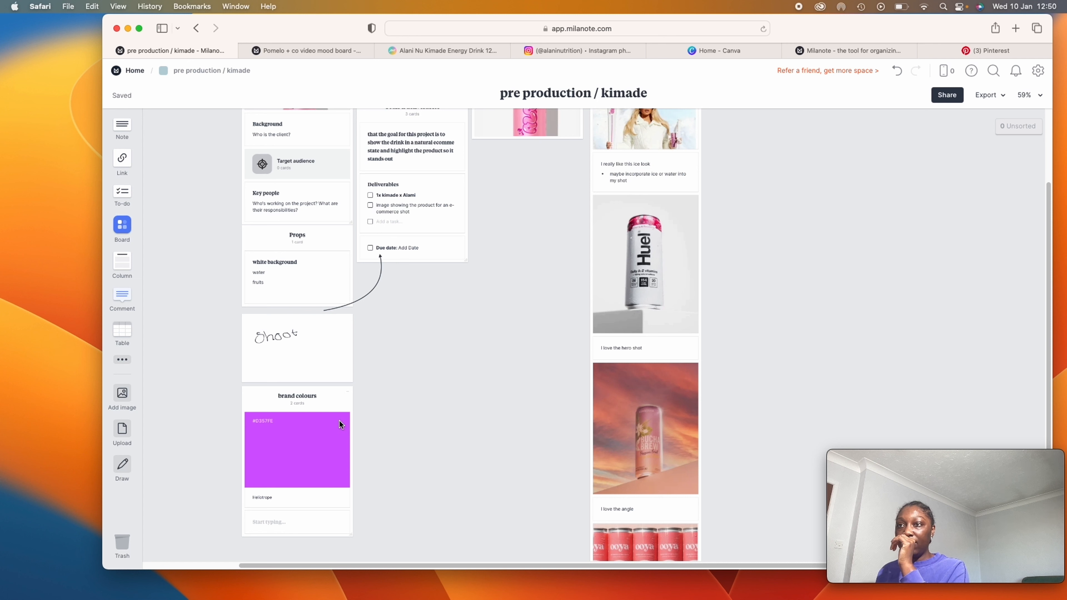
Step: Show the additional card types and examine the map card option
left_click(122, 359)
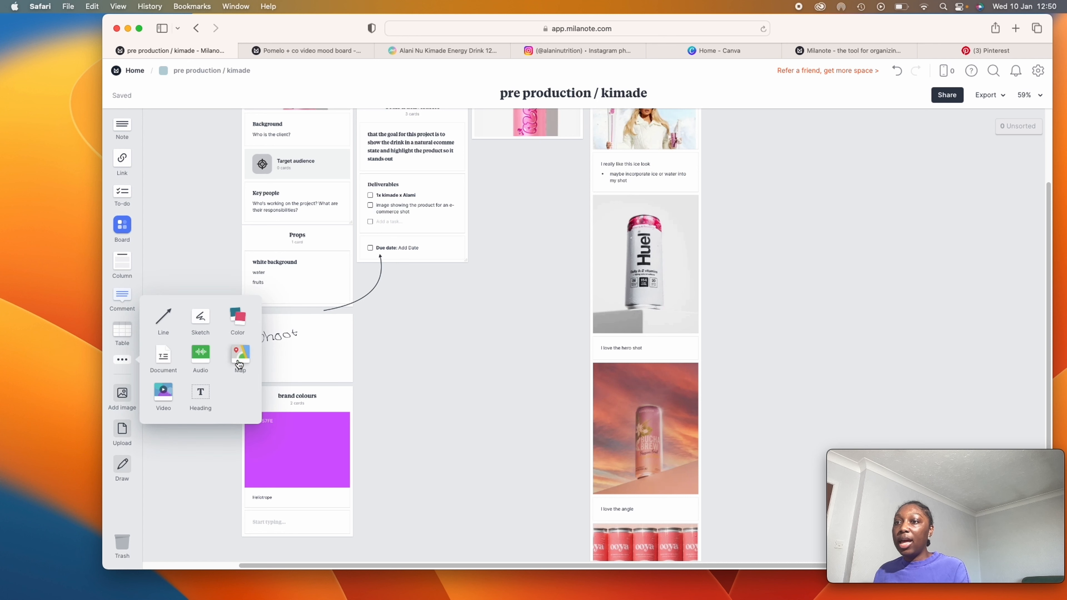